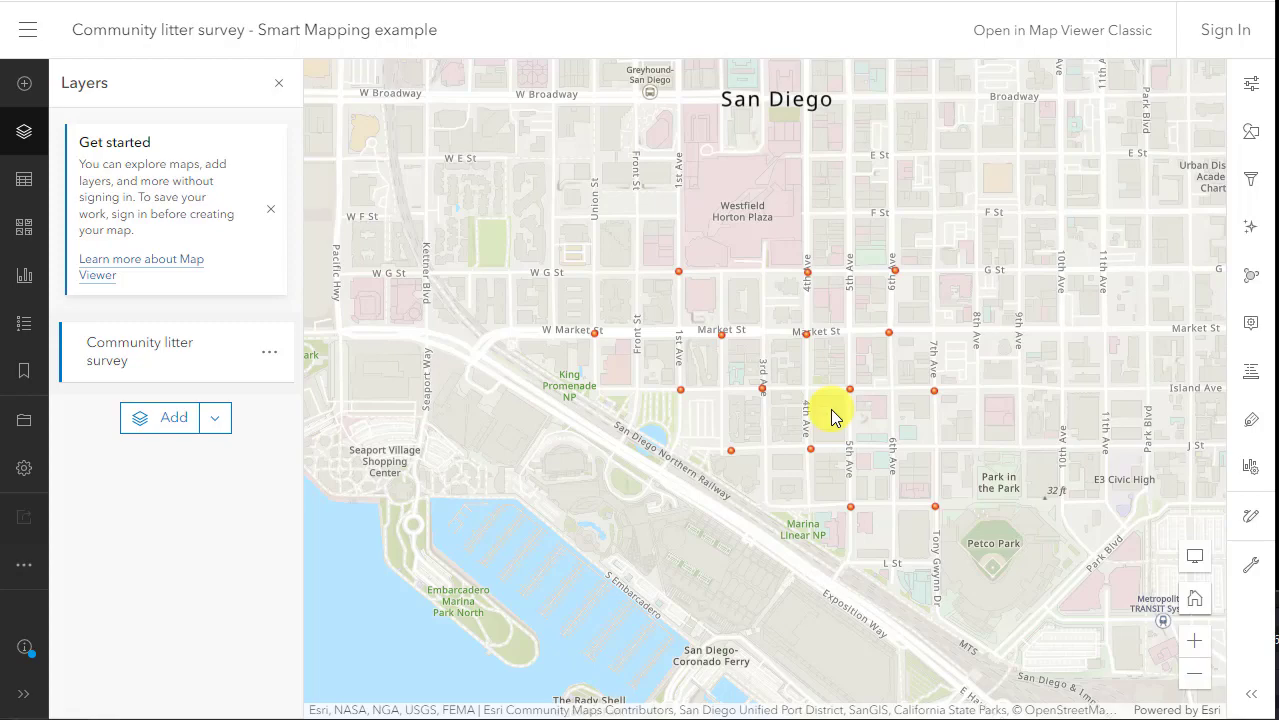
# Step: Zoom out, pan, and zoom back in to centre the downtown San Diego survey points
pyautogui.scroll(-1, 830, 415)
pyautogui.moveTo(834, 446); pyautogui.dragTo(768, 503)
pyautogui.scroll(1, 792, 520)
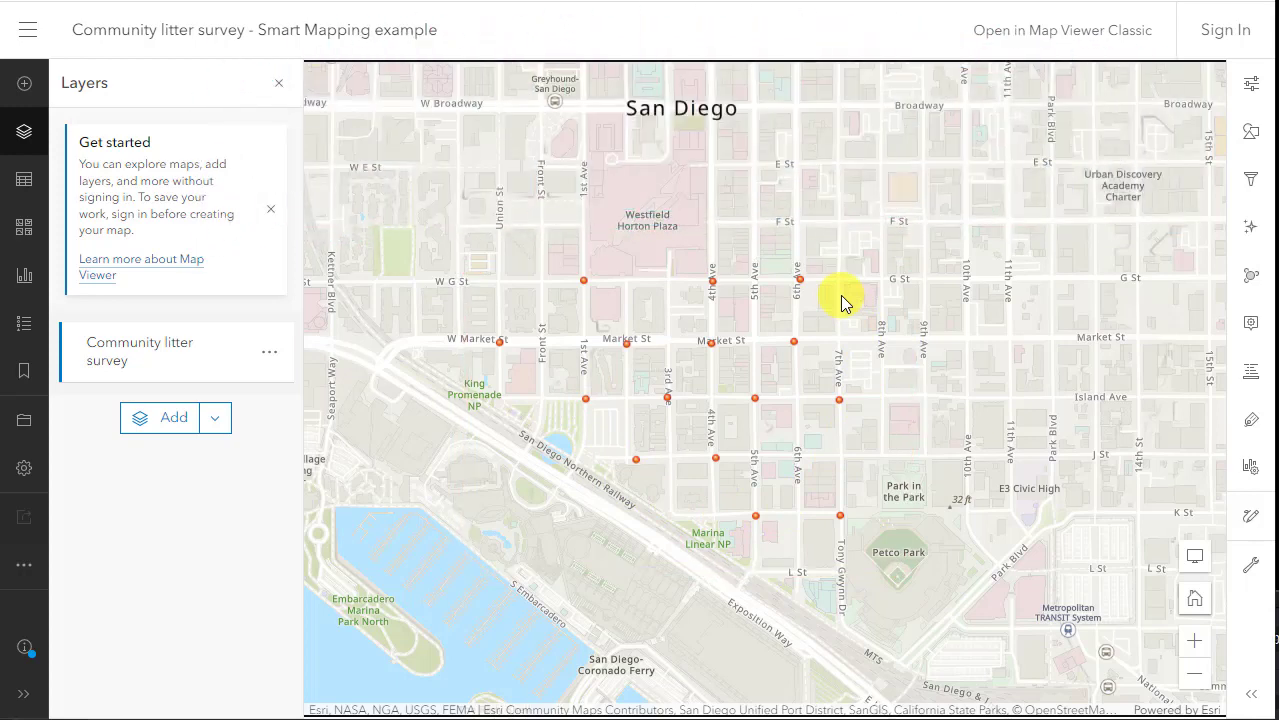
# Step: Switch the basemap from Topographic to OpenStreetMap and nudge the map to reframe the points
pyautogui.click(24, 227)
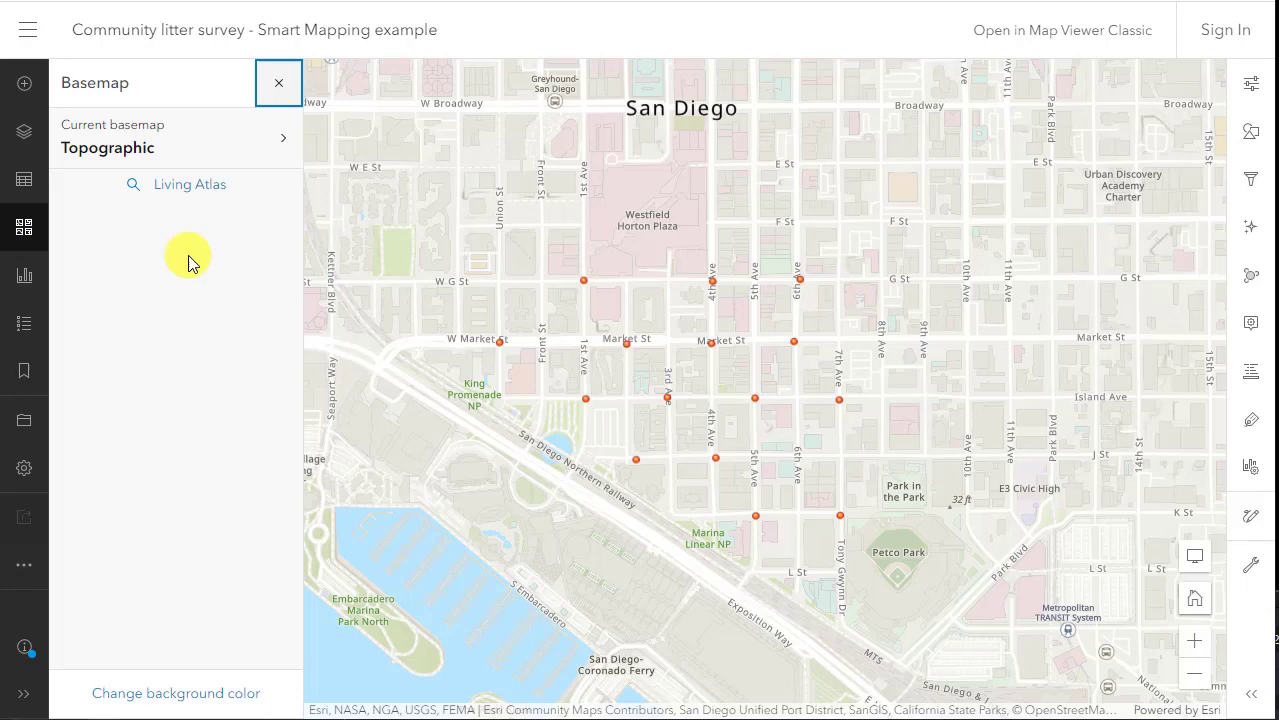
pyautogui.click(71, 135)
pyautogui.scroll(-3, 160, 343)
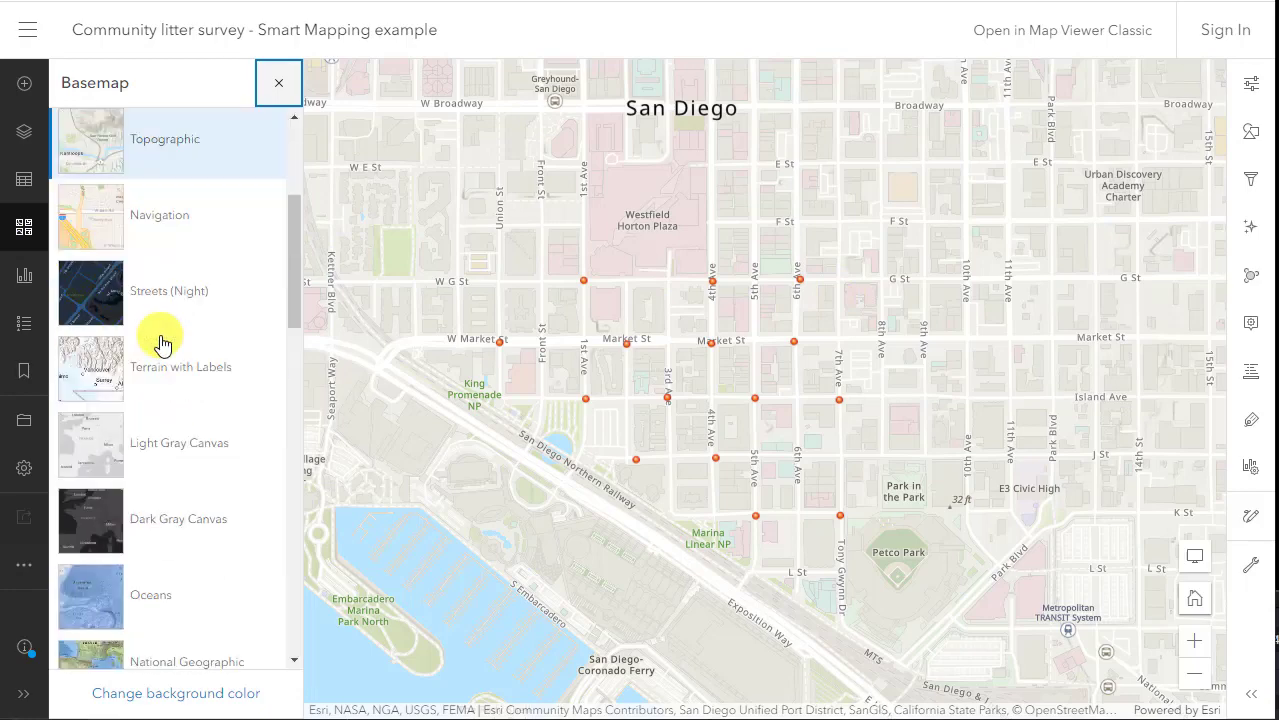
pyautogui.scroll(-2, 191, 450)
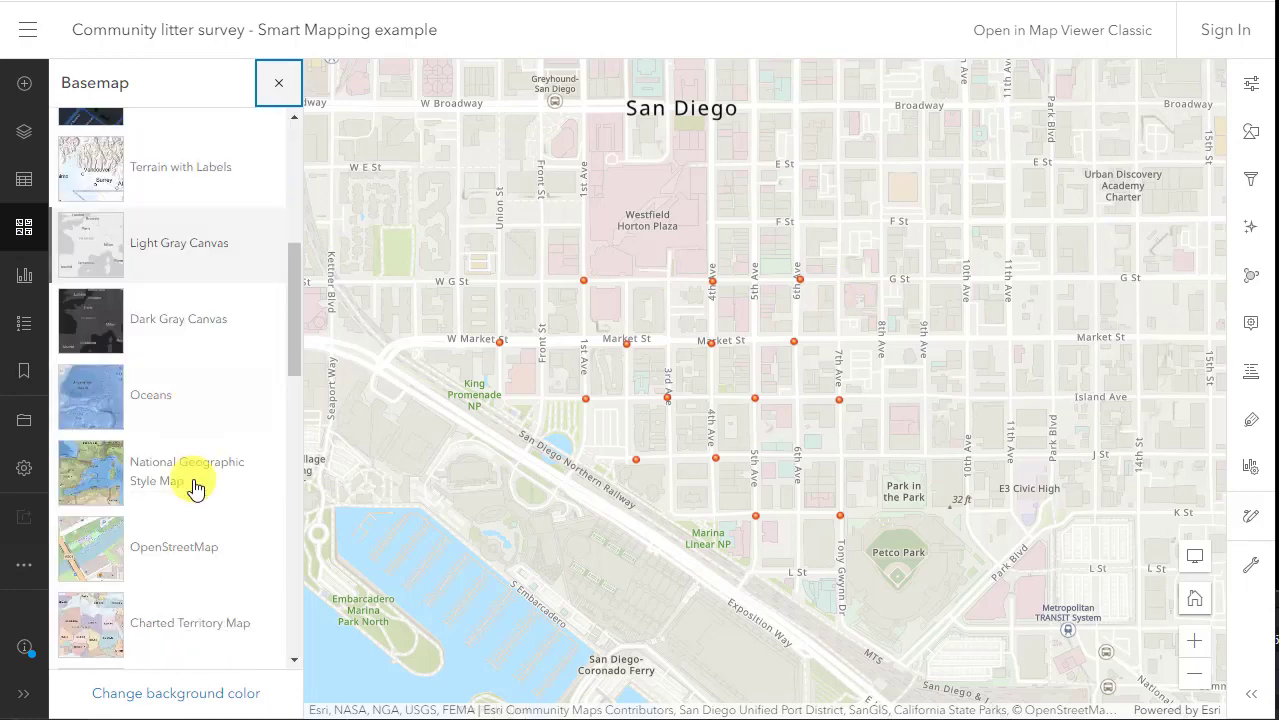
pyautogui.click(192, 566)
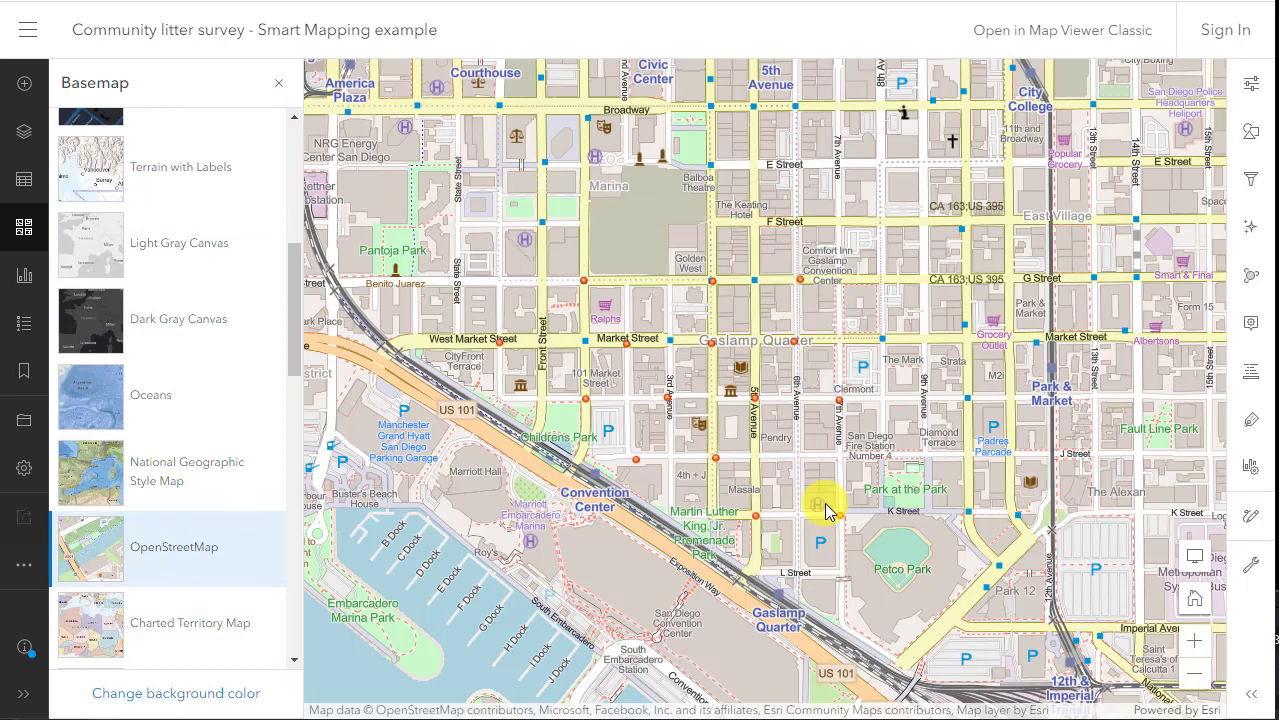
pyautogui.moveTo(850, 436); pyautogui.dragTo(898, 420)
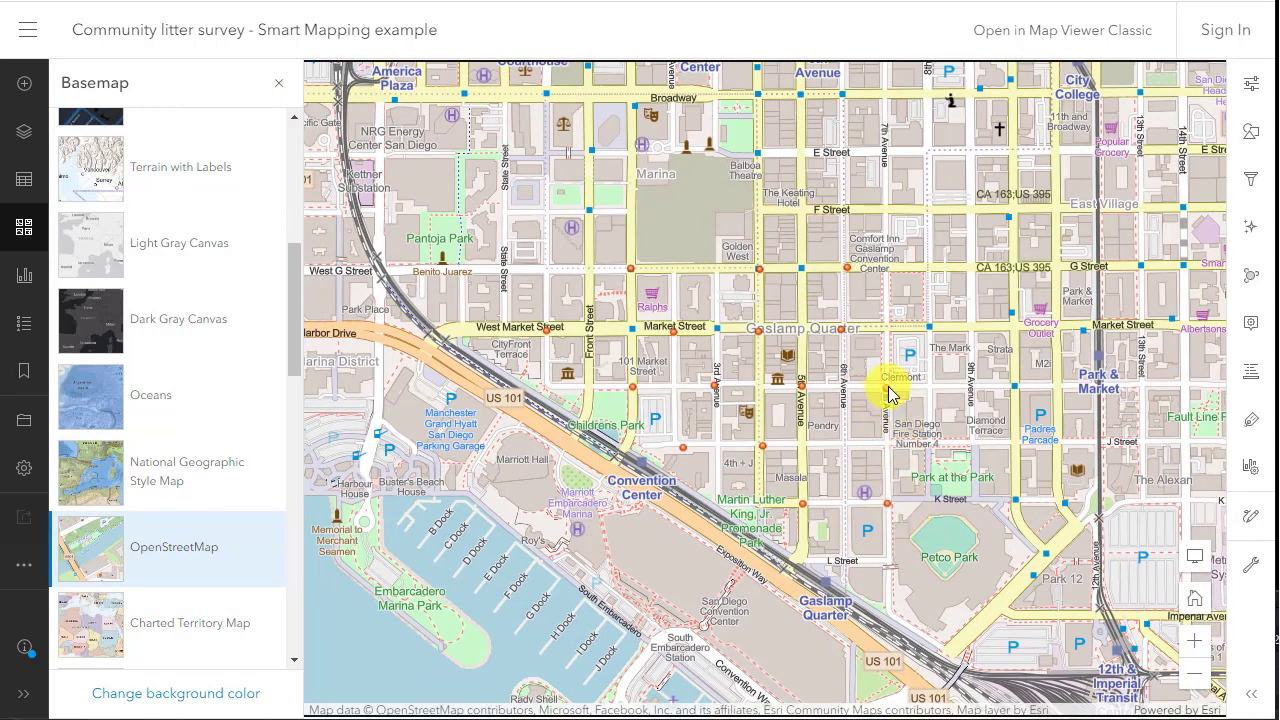
# Step: Open a survey point's popup and scroll through its litter counts, such as Cans 2 and Paper waste 18
pyautogui.click(889, 392)
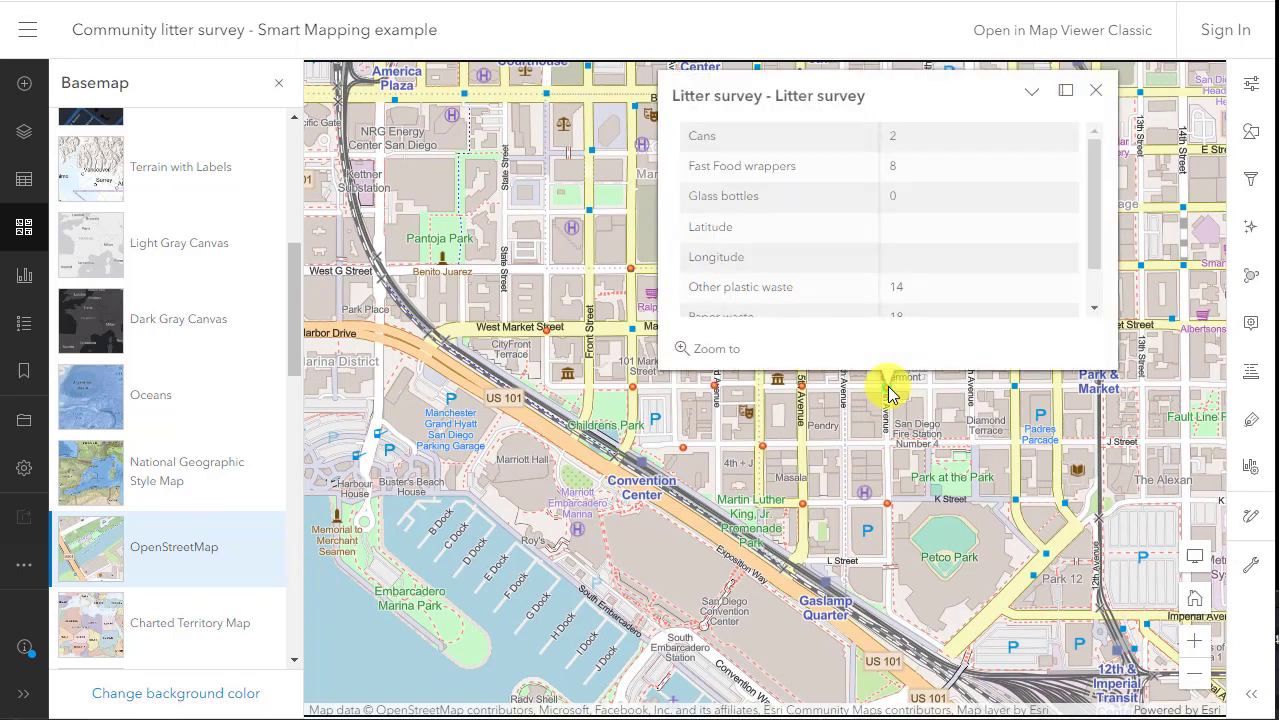
pyautogui.scroll(-1, 993, 259)
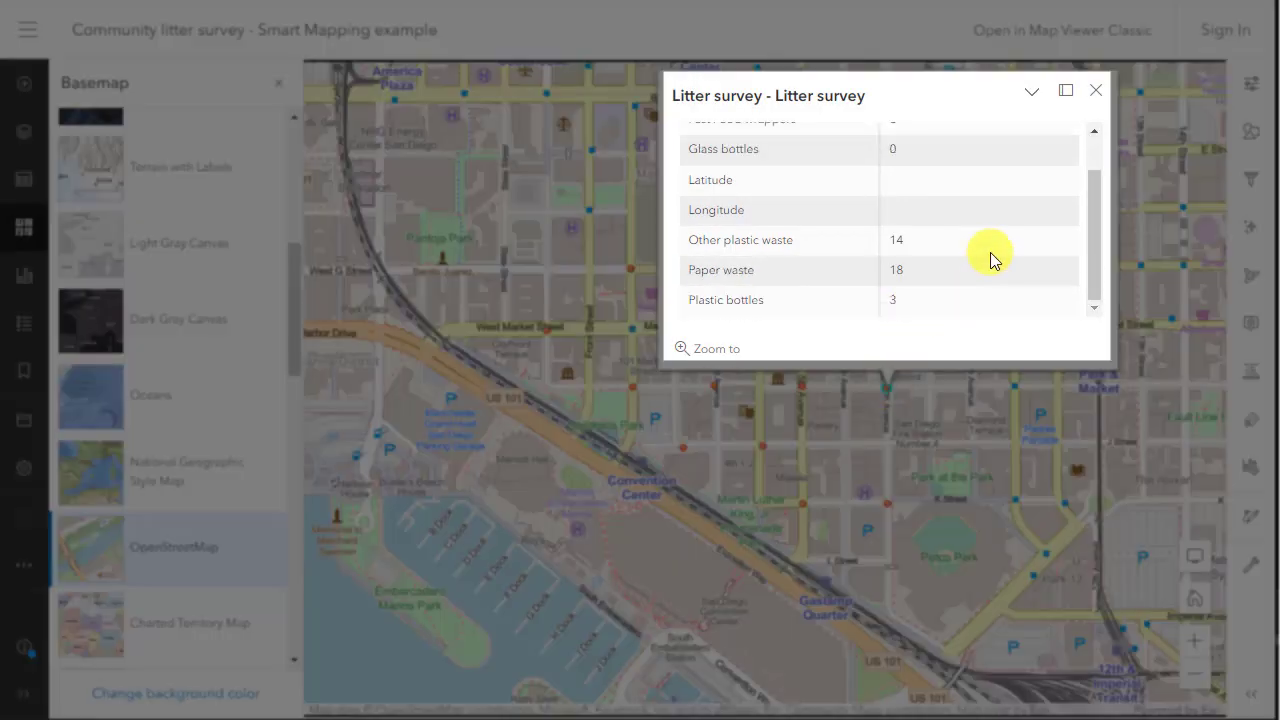
pyautogui.scroll(1, 993, 259)
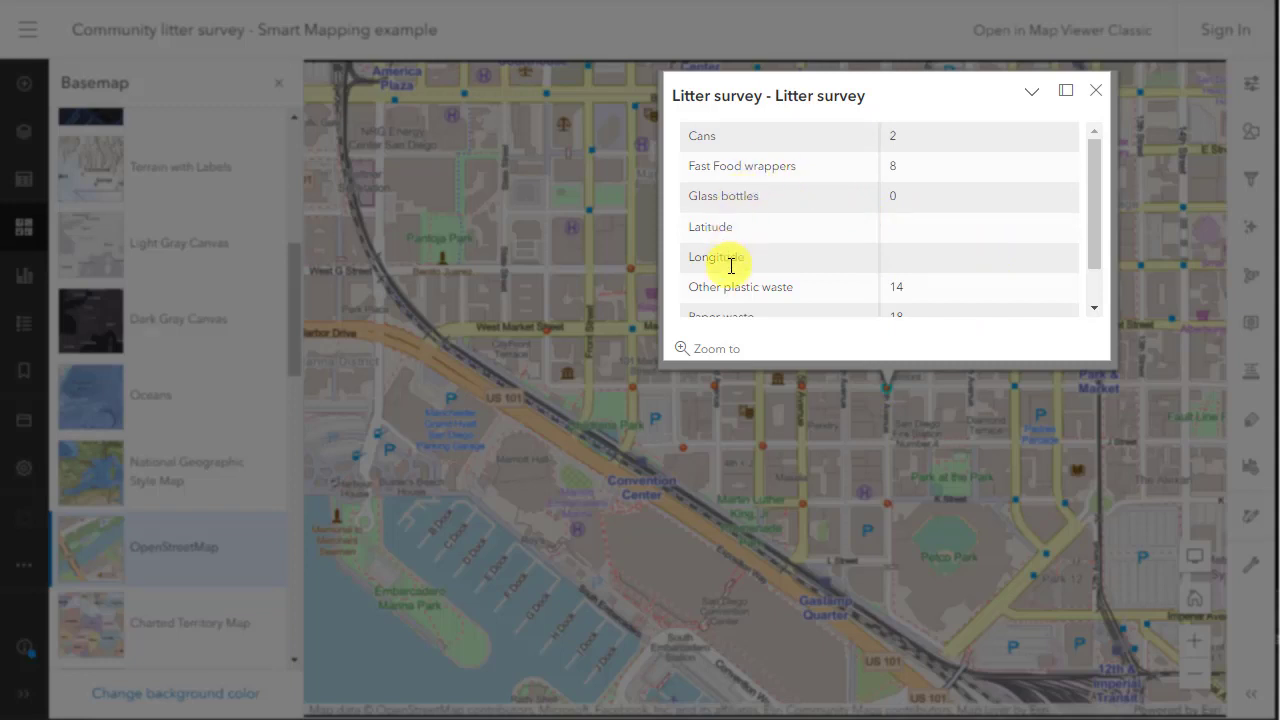
pyautogui.scroll(-1, 731, 268)
pyautogui.scroll(1, 850, 262)
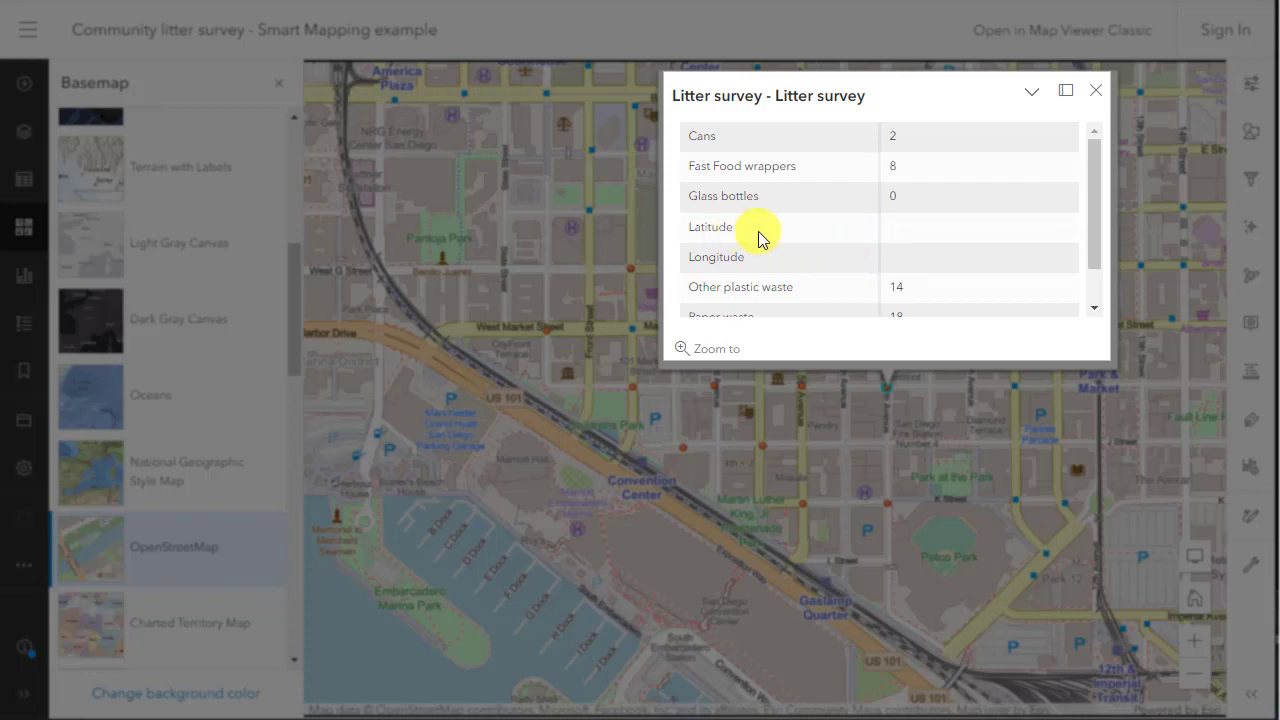
# Step: Highlight the popup's empty Latitude and Longitude fields
pyautogui.doubleClick(710, 228)
pyautogui.click(716, 256)
pyautogui.doubleClick(716, 256)
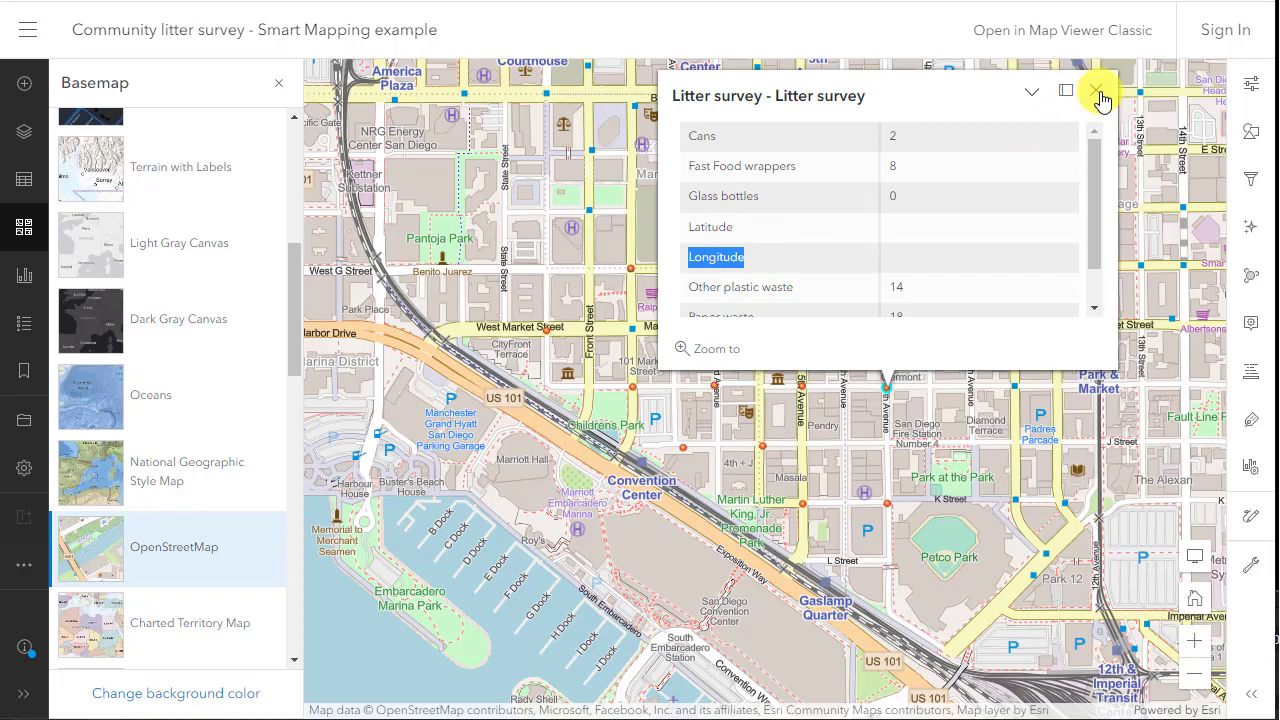
# Step: Close the popup and open the litter survey layer's attribute table, enlarged to show more rows
pyautogui.click(1100, 97)
pyautogui.click(33, 138)
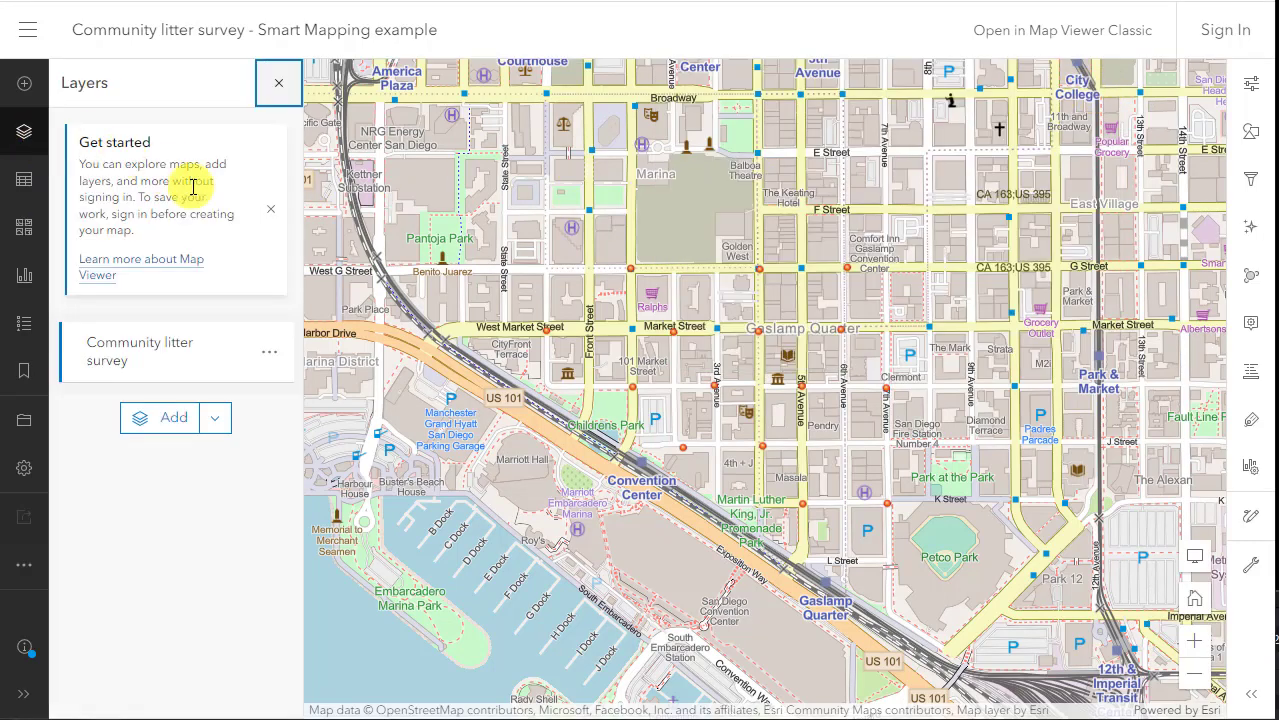
pyautogui.click(269, 353)
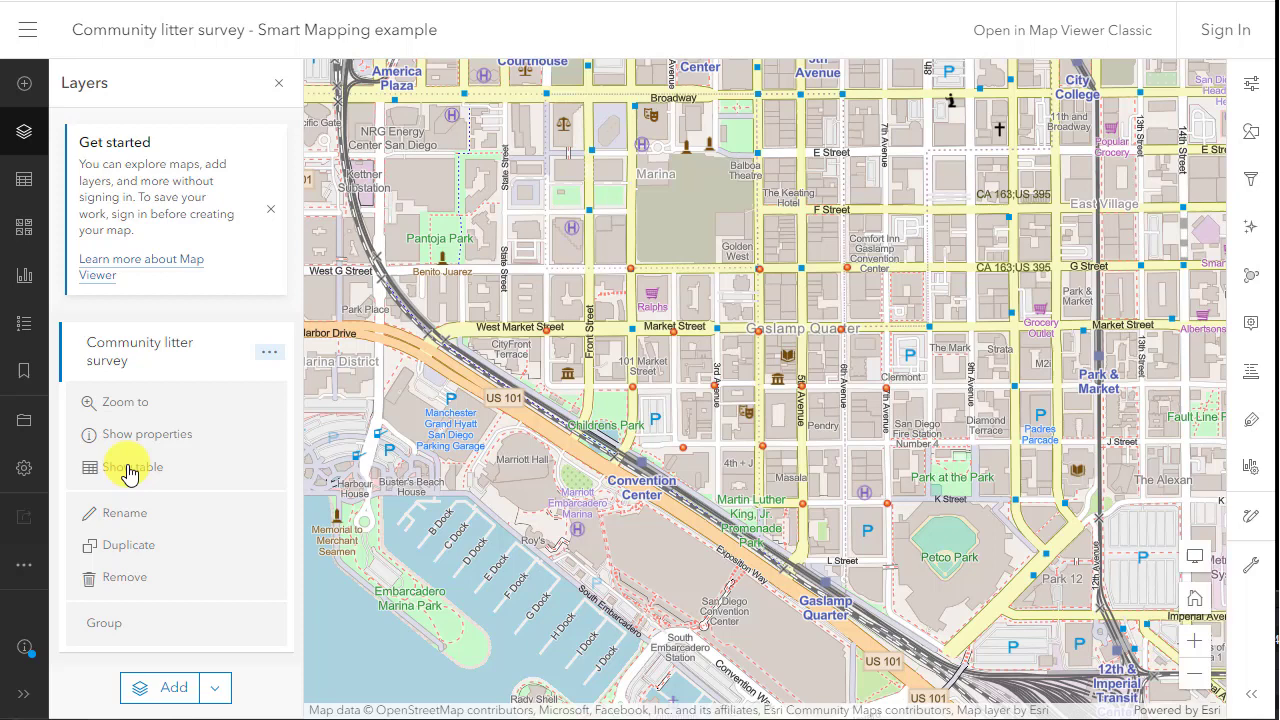
pyautogui.click(127, 466)
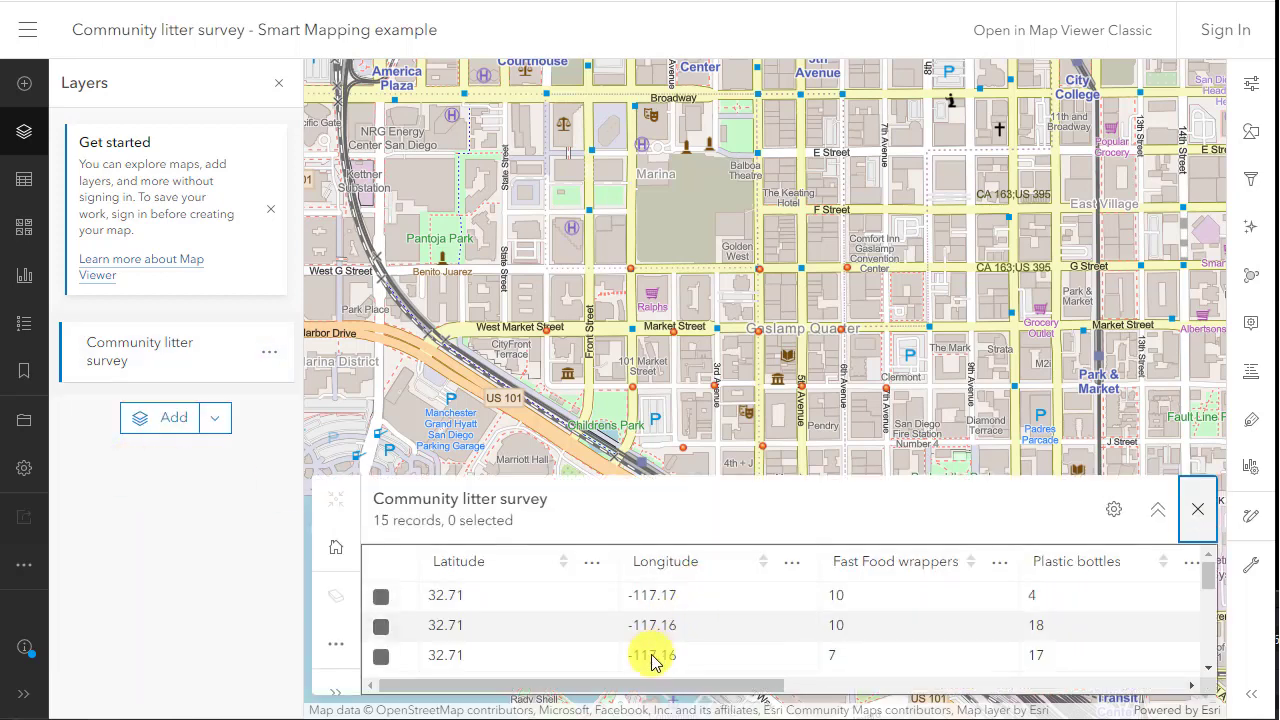
pyautogui.click(1150, 514)
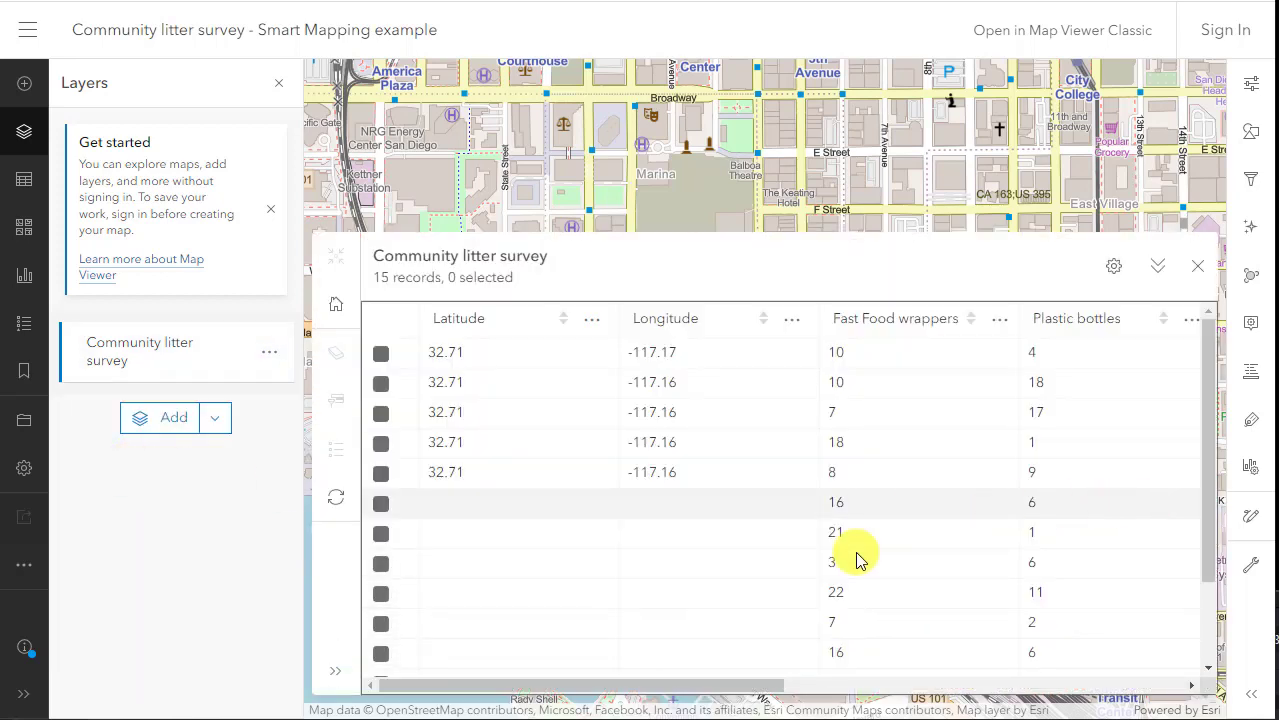
pyautogui.moveTo(720, 694); pyautogui.dragTo(1129, 703)
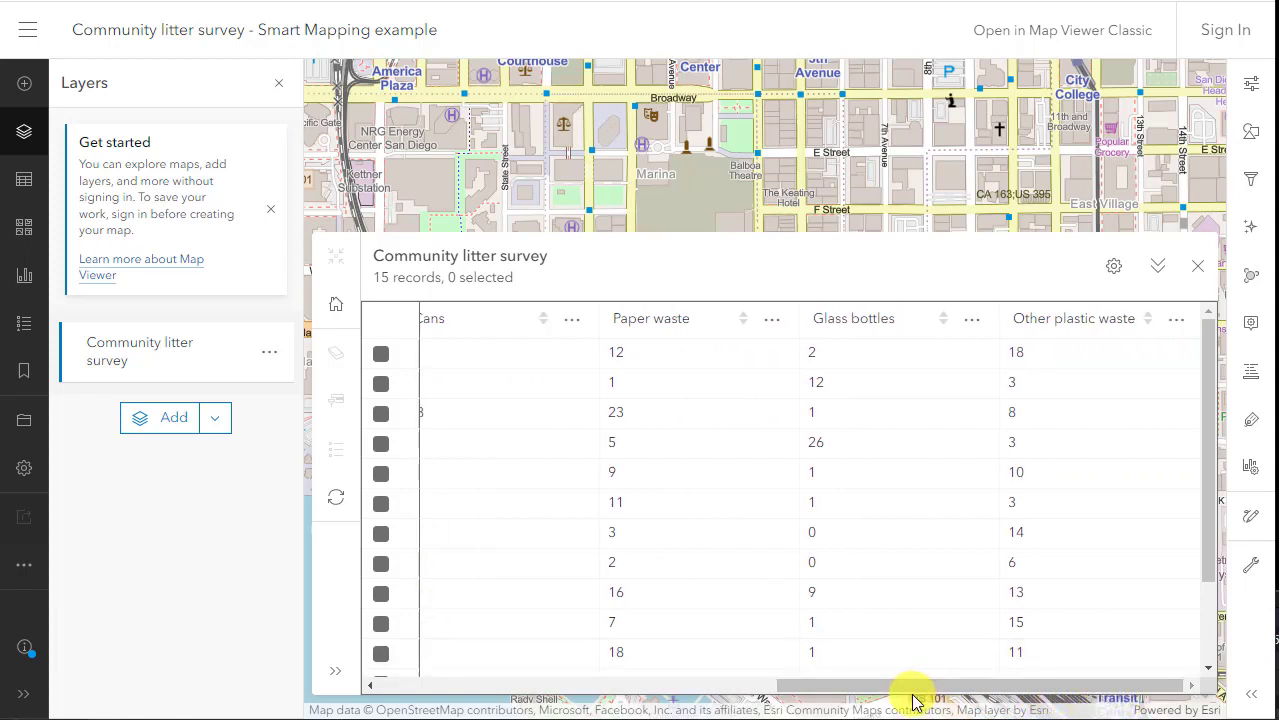
# Step: Sort the table by Fast Food wrappers, highest first, and select the 29-wrapper site
pyautogui.click(1065, 330)
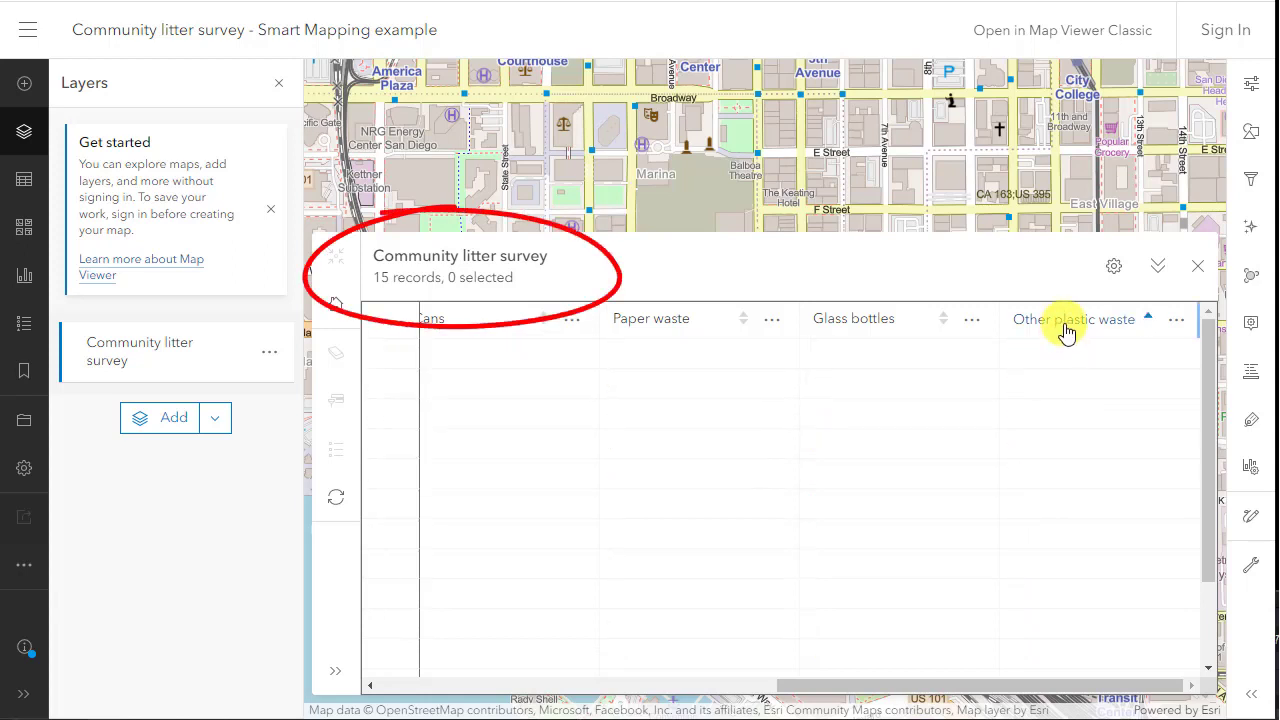
pyautogui.click(1065, 330)
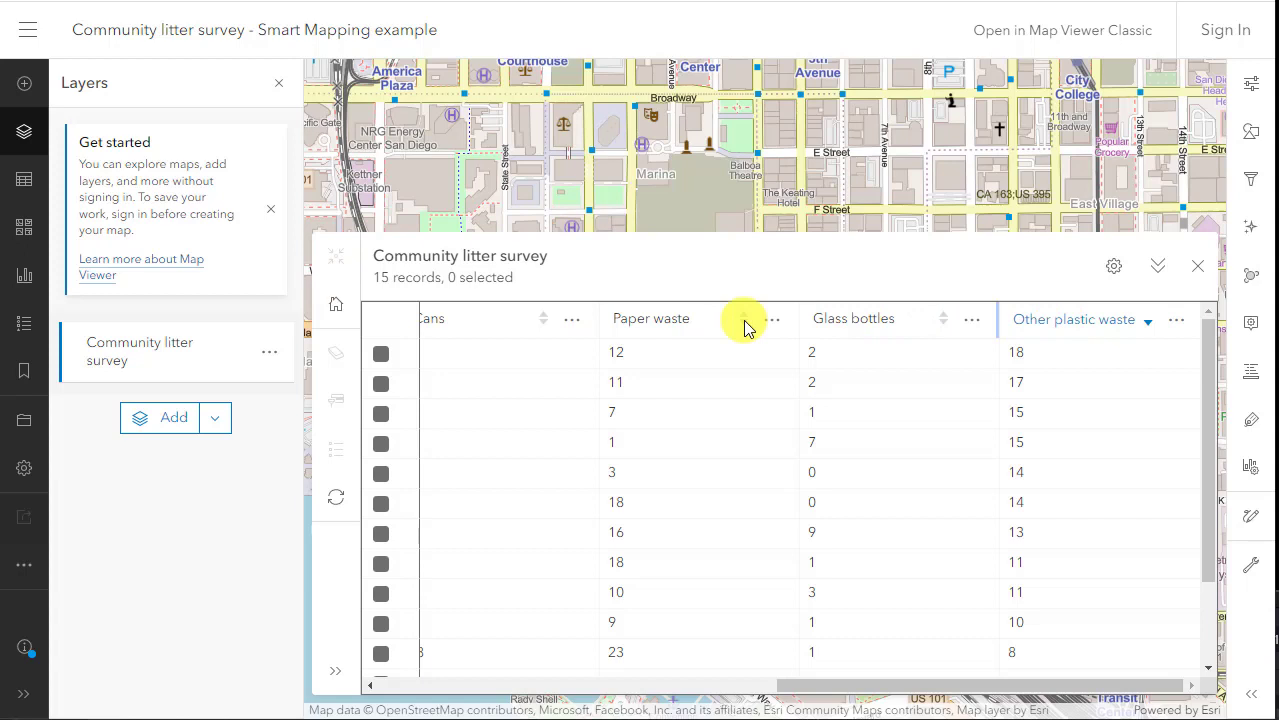
pyautogui.moveTo(871, 689); pyautogui.dragTo(628, 691)
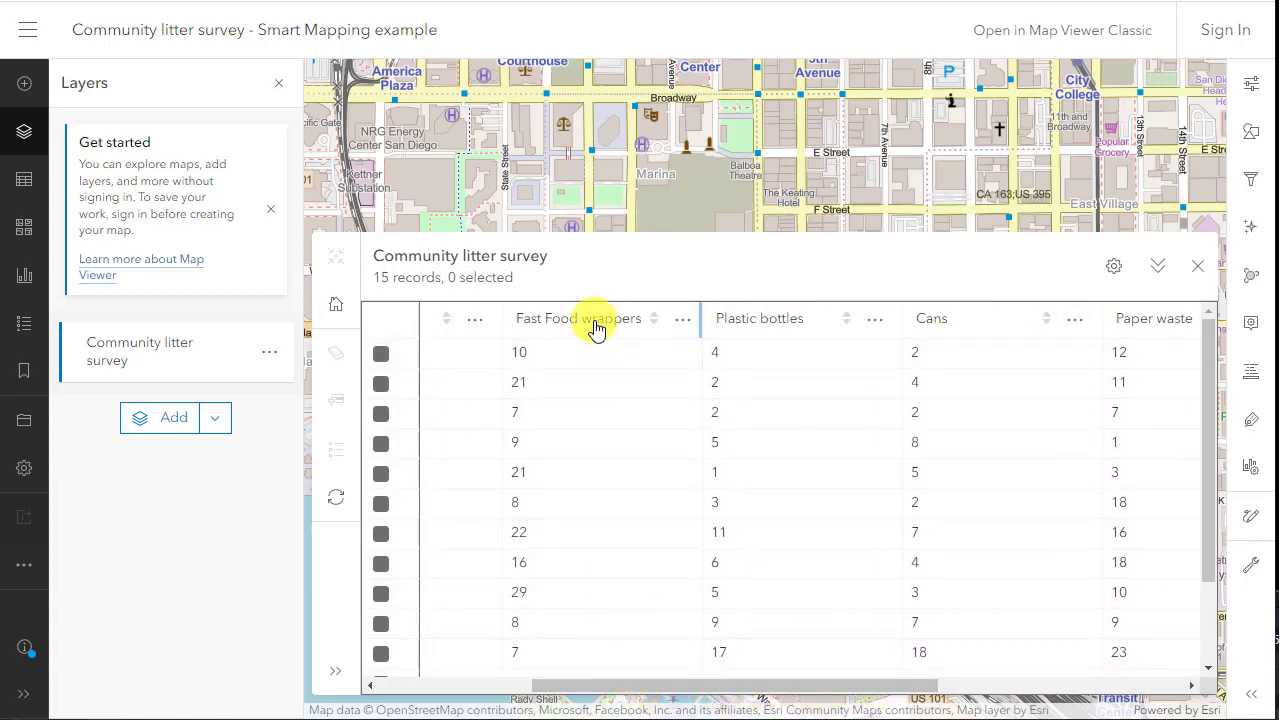
pyautogui.click(595, 328)
pyautogui.click(595, 328)
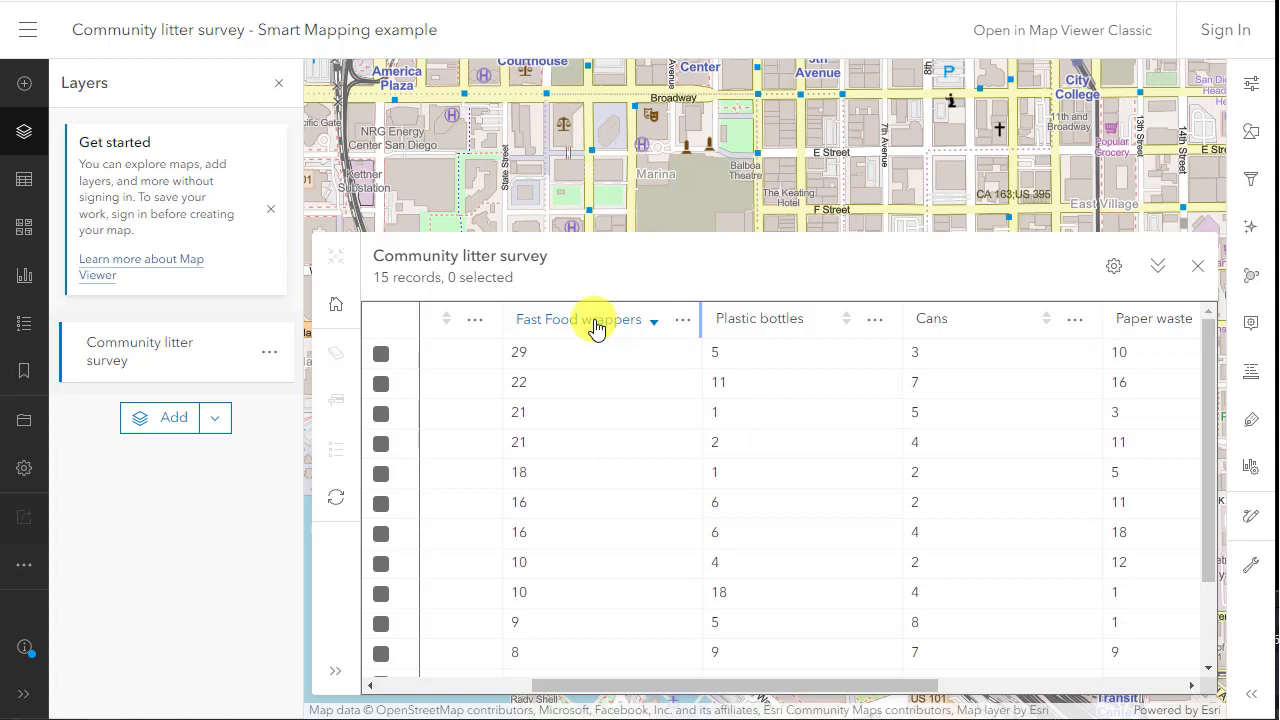
pyautogui.click(657, 330)
pyautogui.click(658, 331)
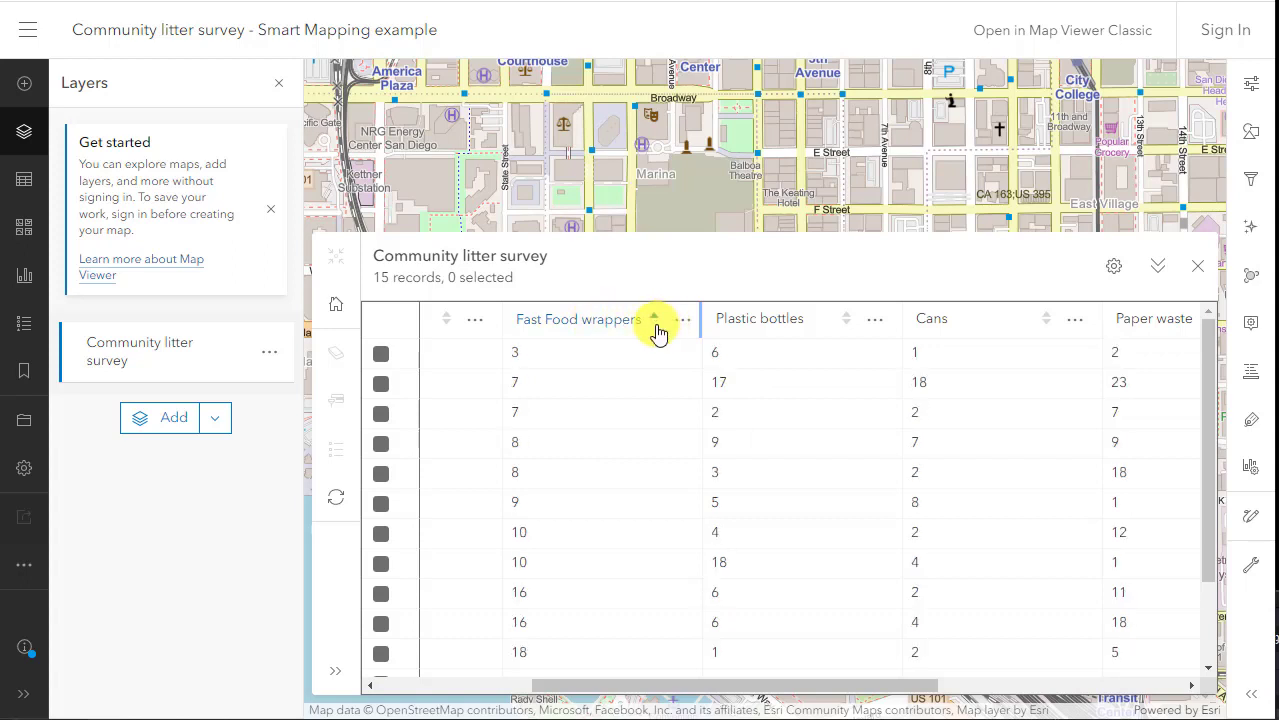
pyautogui.click(650, 322)
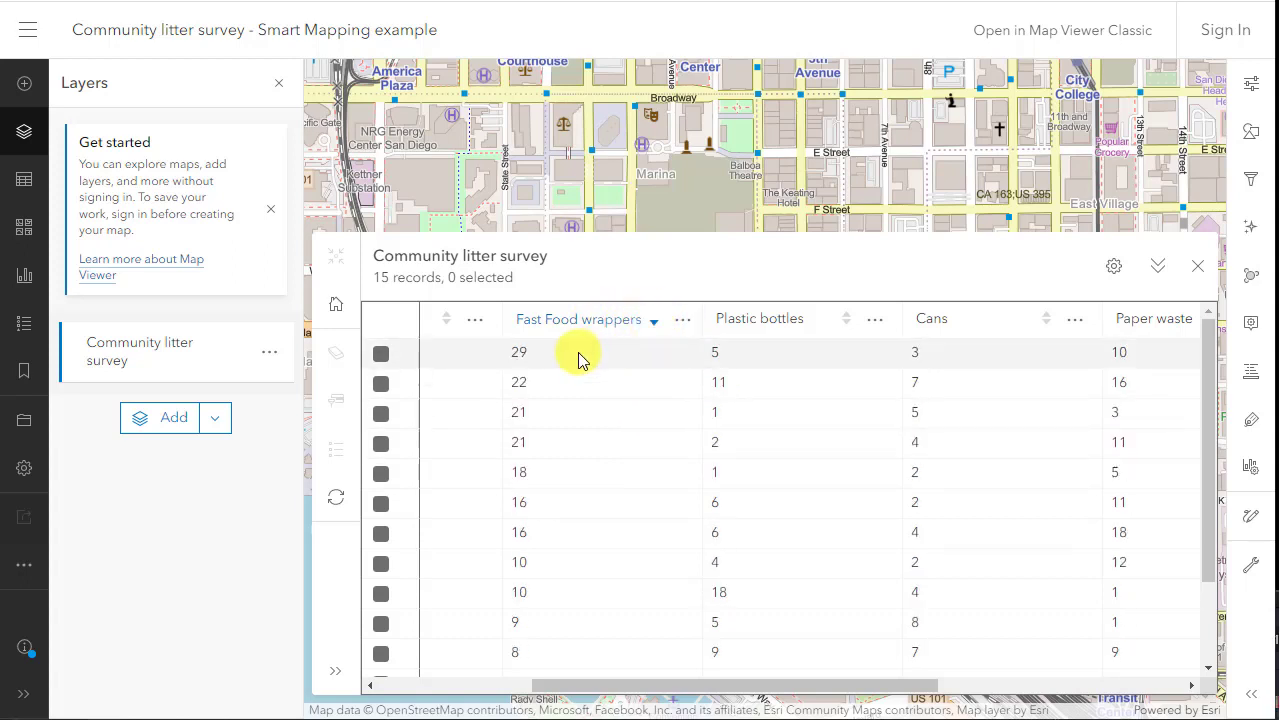
pyautogui.click(1157, 272)
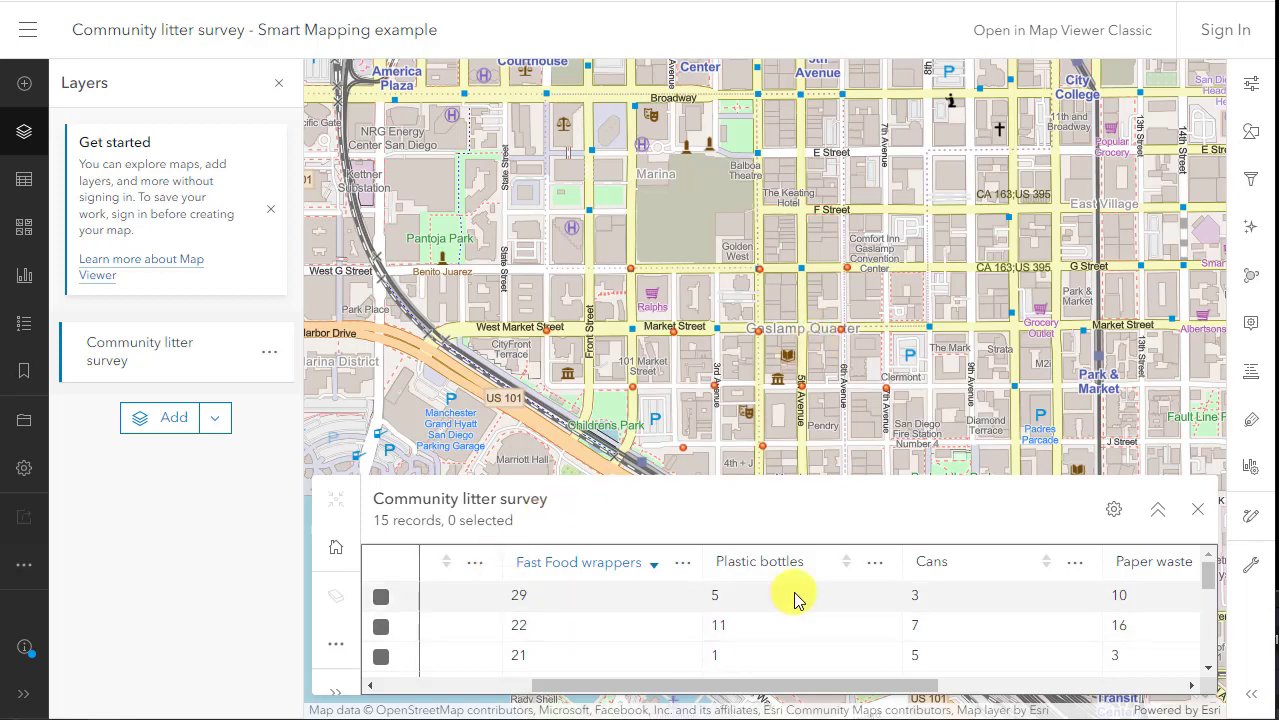
pyautogui.click(381, 598)
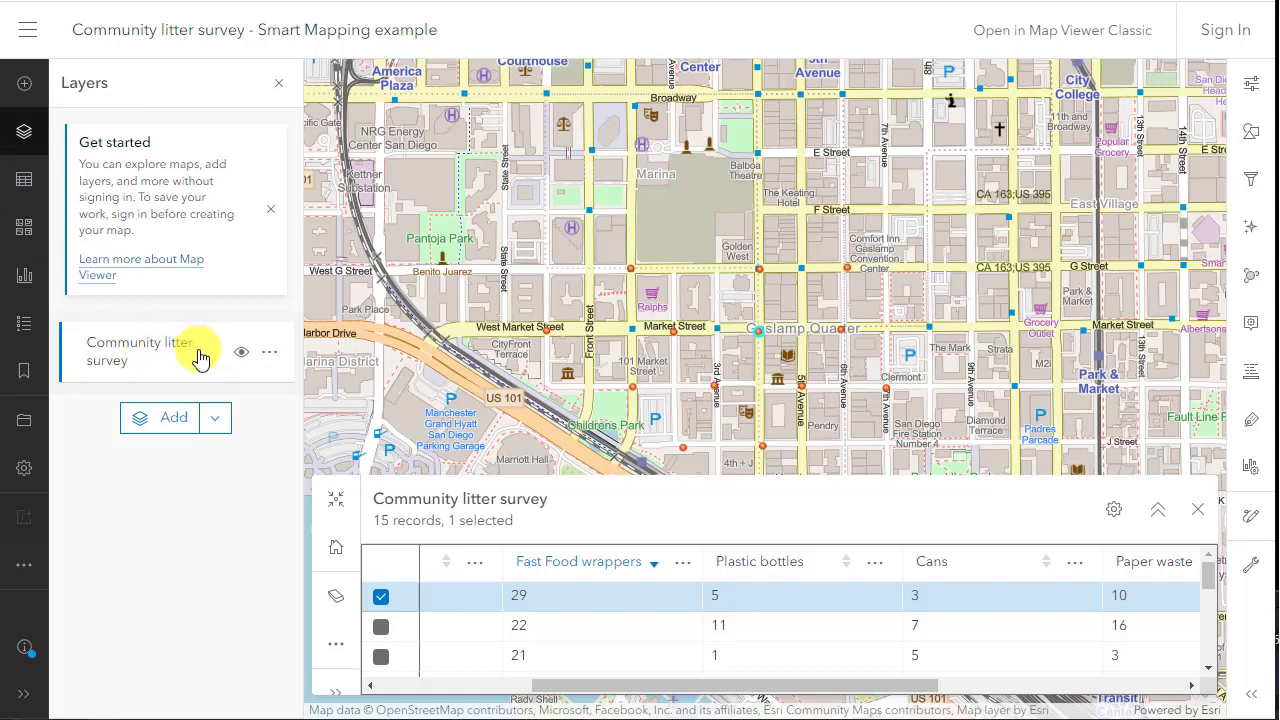
# Step: Style the points by Fast Food wrappers with Counts and Amounts (size), then show the legend
pyautogui.click(1247, 126)
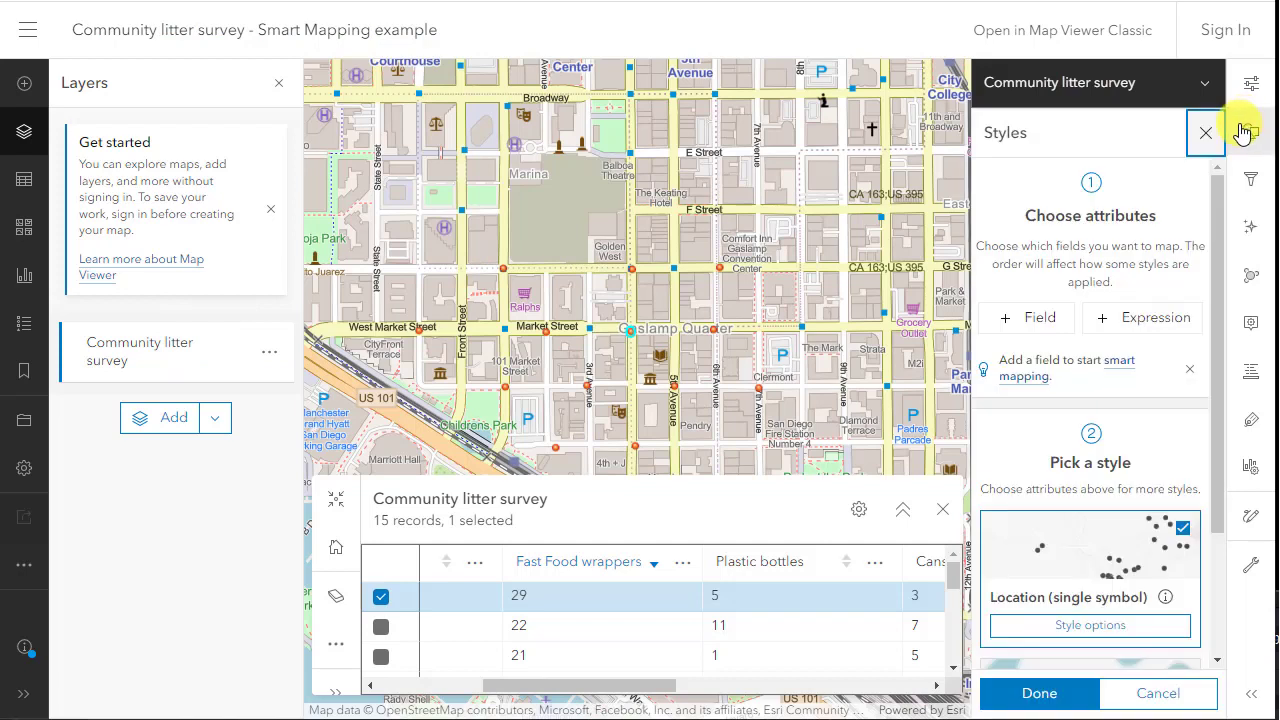
pyautogui.click(1041, 320)
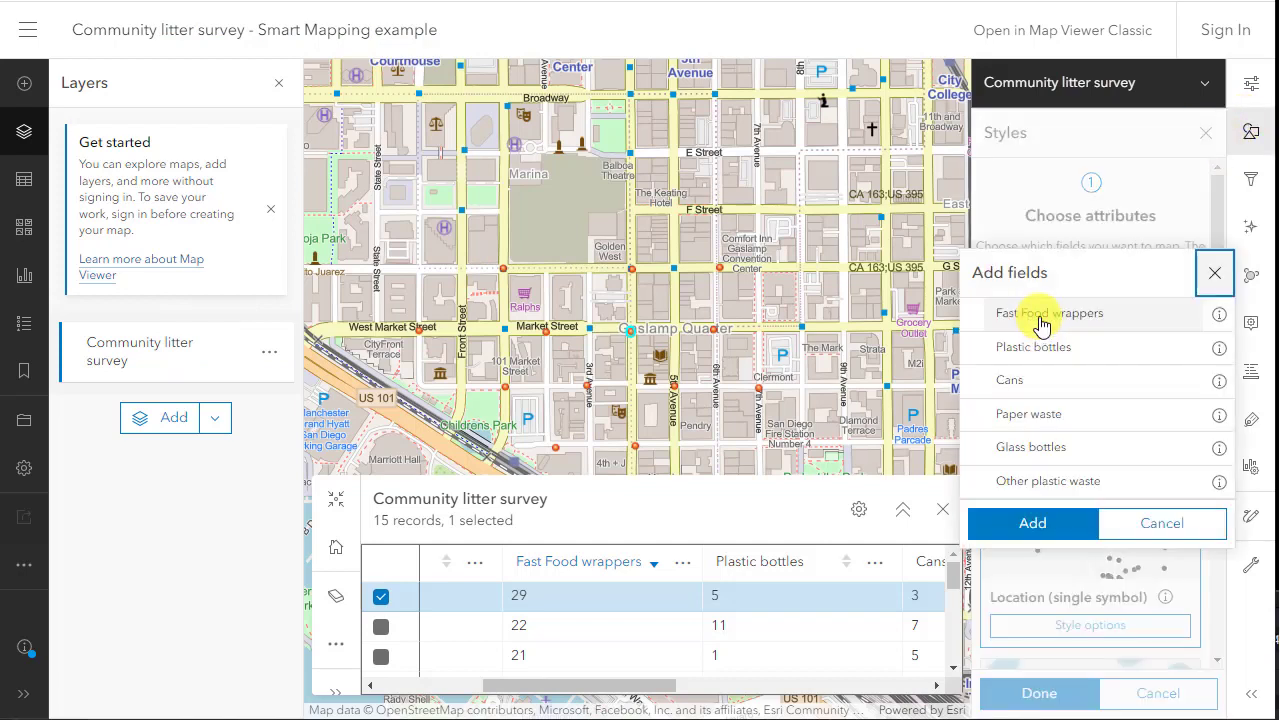
pyautogui.click(1042, 322)
pyautogui.click(1040, 523)
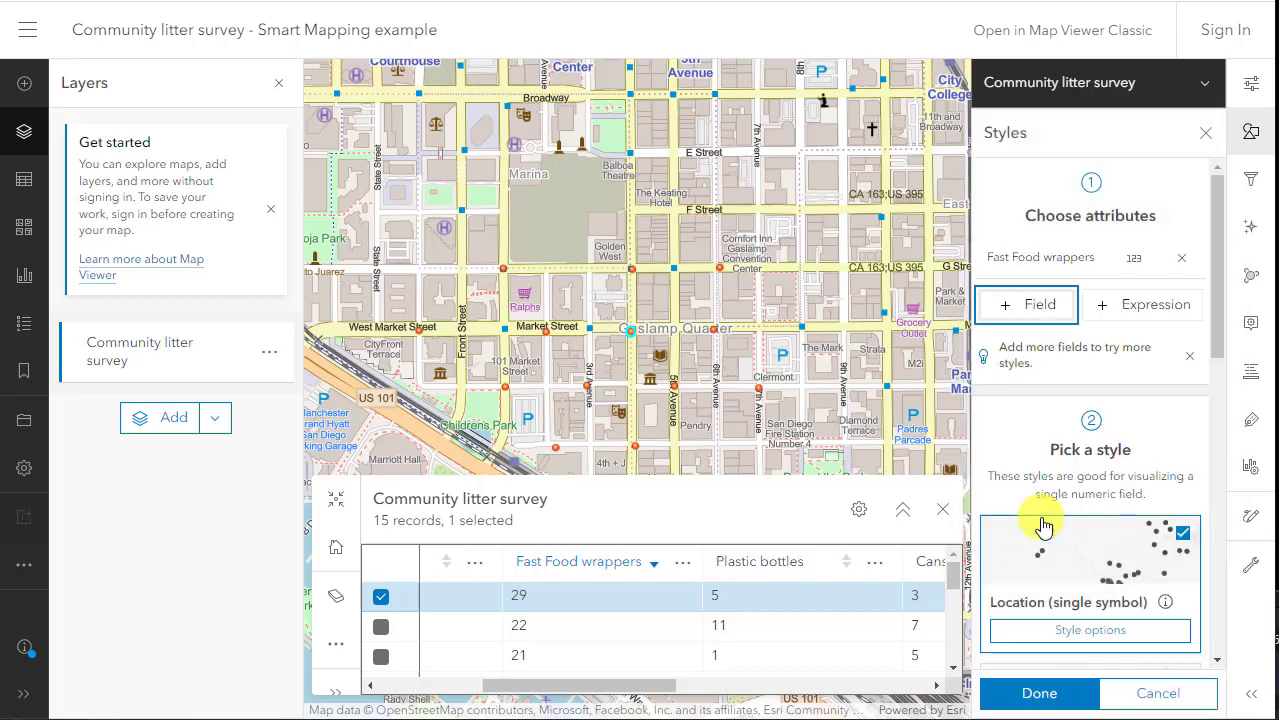
pyautogui.click(1050, 696)
pyautogui.click(1194, 509)
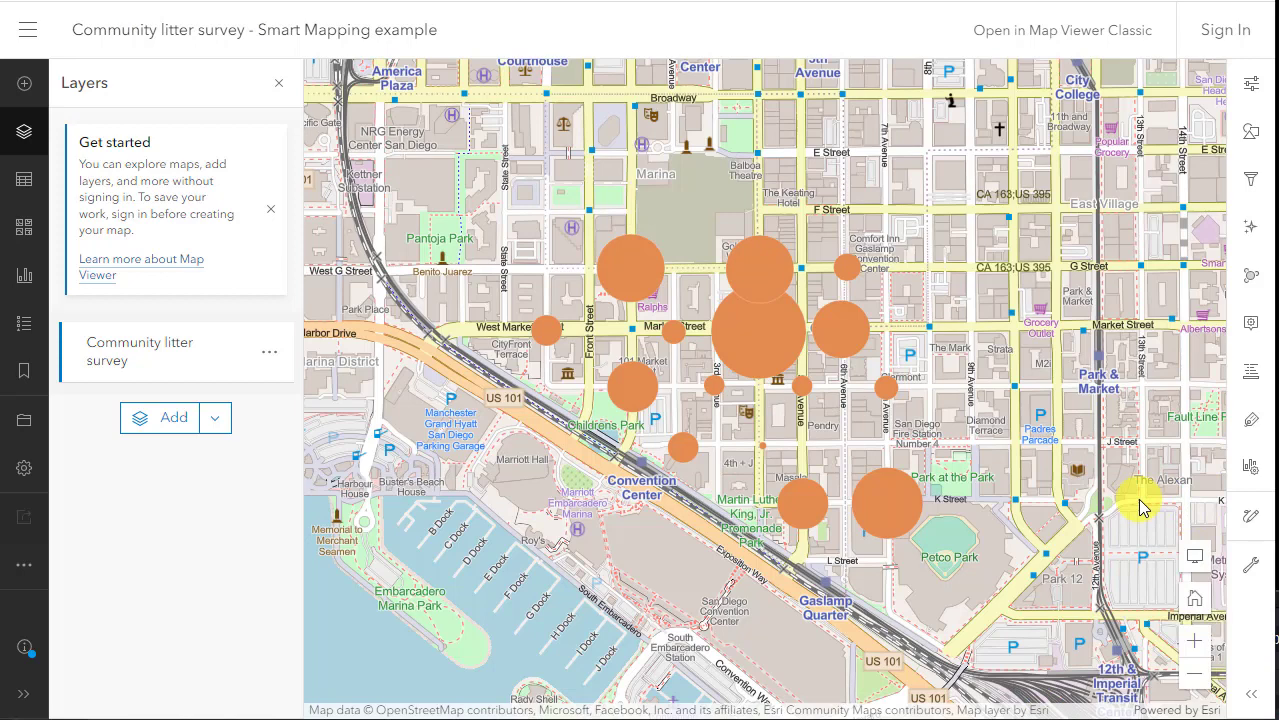
pyautogui.moveTo(847, 415); pyautogui.dragTo(897, 392)
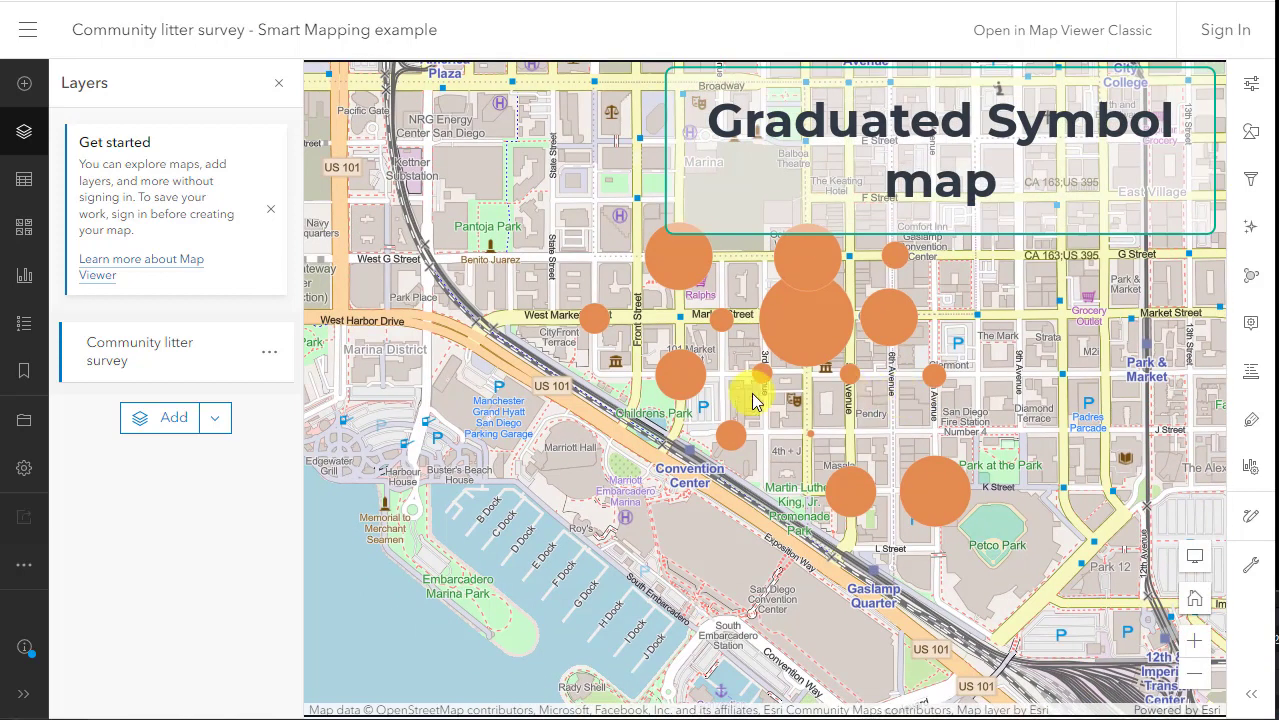
pyautogui.click(22, 323)
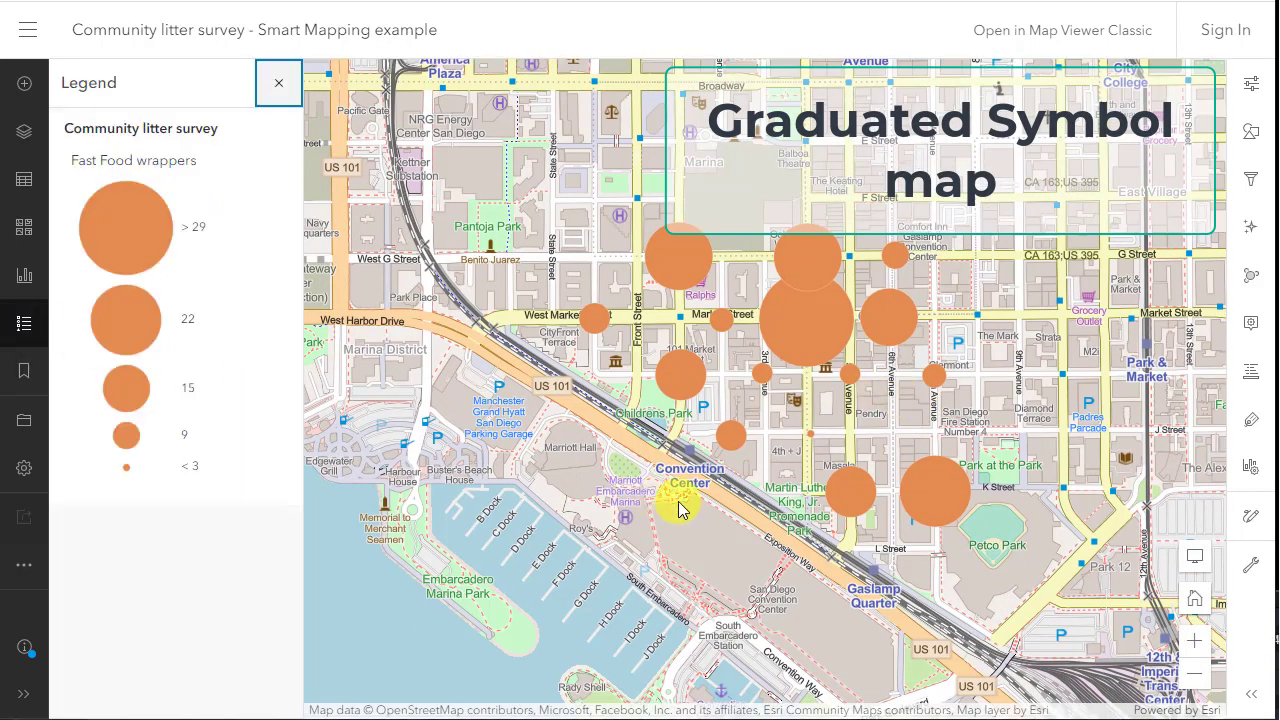
# Step: Inspect the largest circle's Fast Food wrappers value, then pan toward Petco Park and back downtown
pyautogui.click(803, 322)
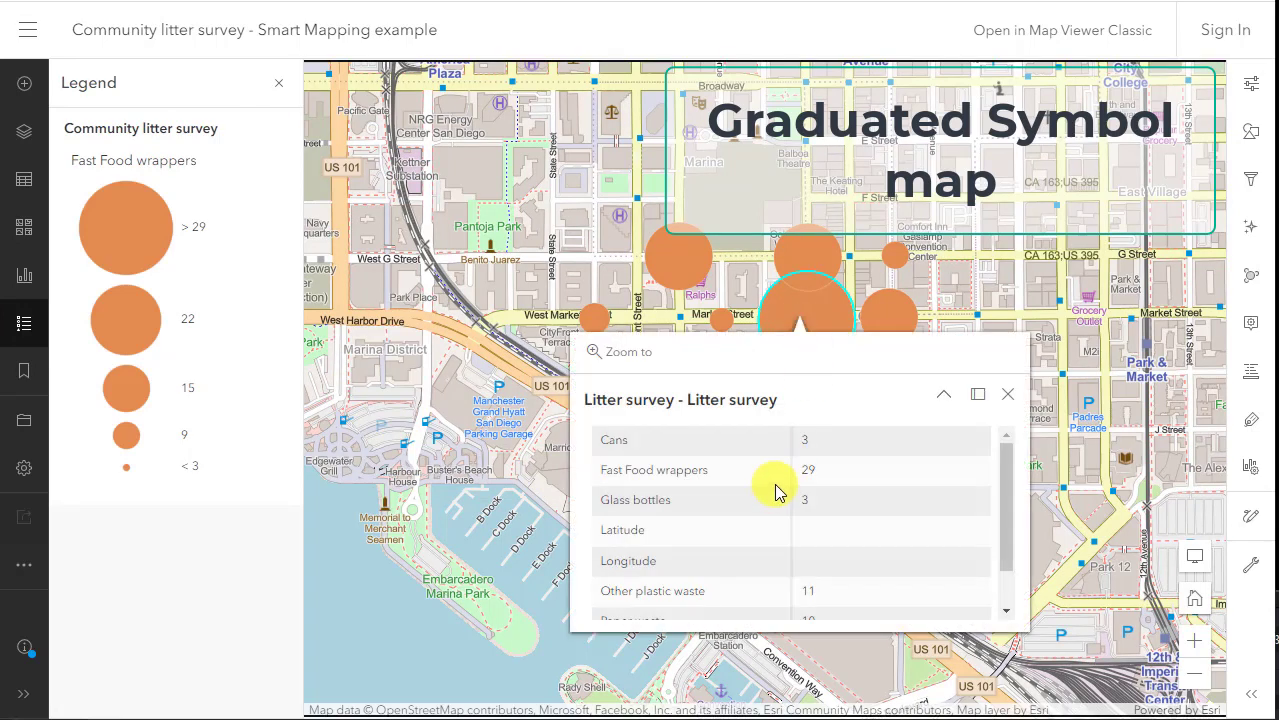
pyautogui.tripleClick(663, 470)
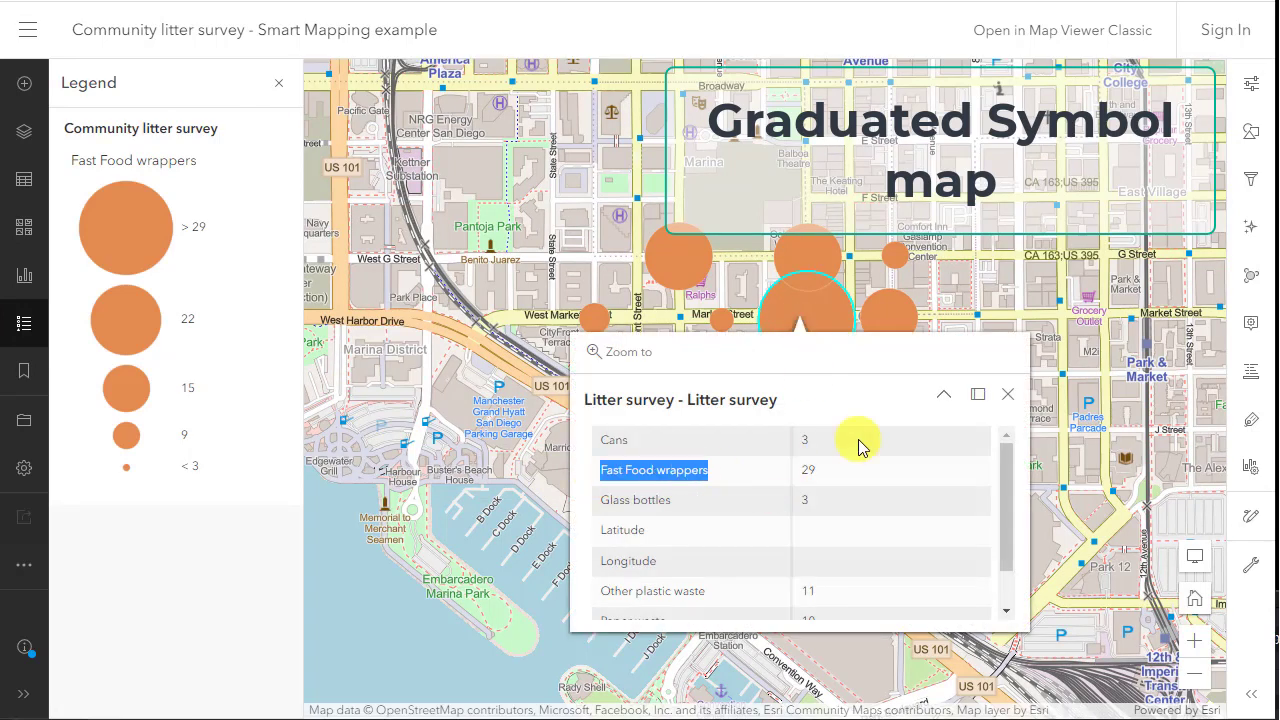
pyautogui.click(1007, 395)
pyautogui.moveTo(893, 490); pyautogui.dragTo(951, 594)
pyautogui.scroll(2, 894, 483)
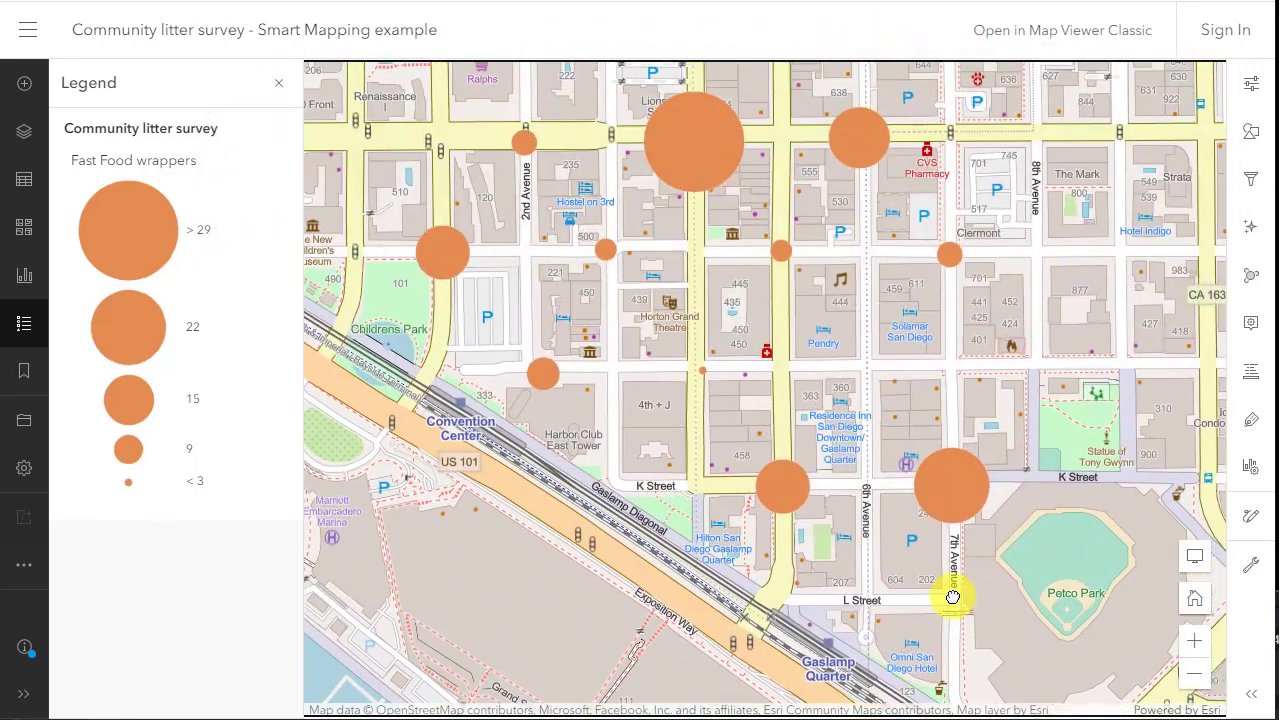
pyautogui.moveTo(857, 374); pyautogui.dragTo(904, 538)
pyautogui.scroll(-2, 904, 538)
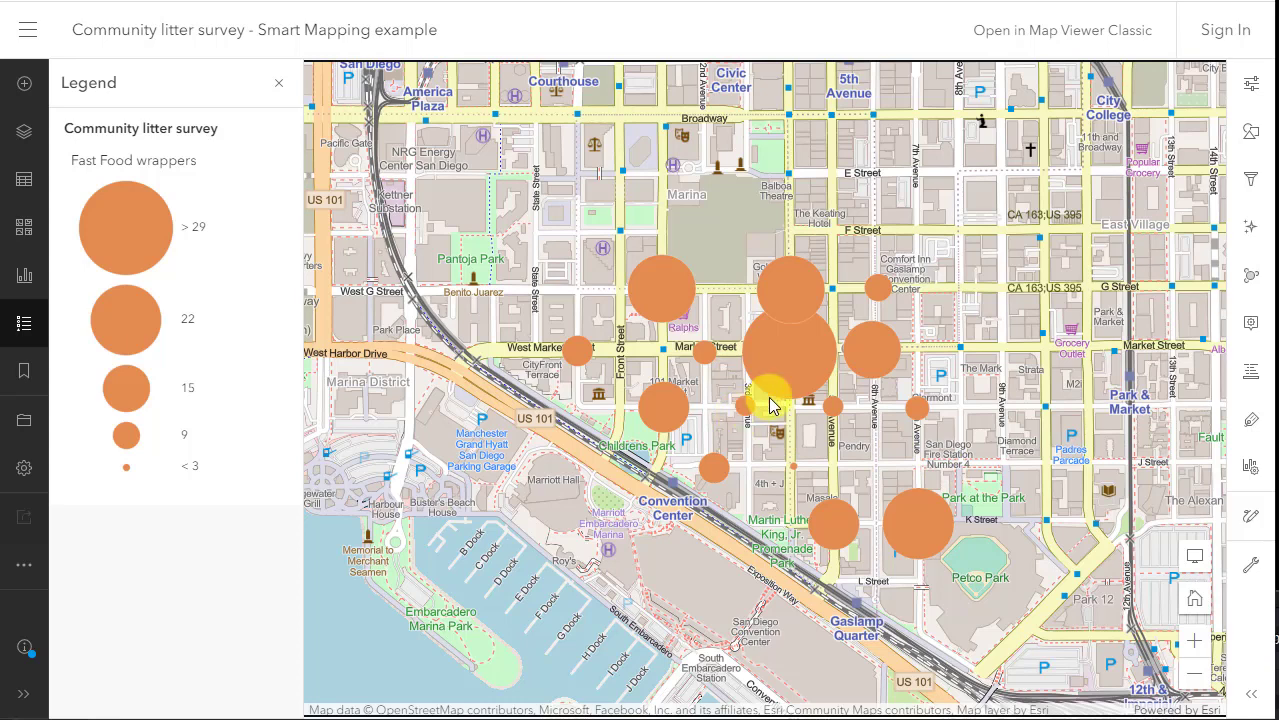
# Step: Add Plastic bottles, Cans, Paper waste, Glass bottles and Other plastic waste for a Predominant category style
pyautogui.click(1243, 146)
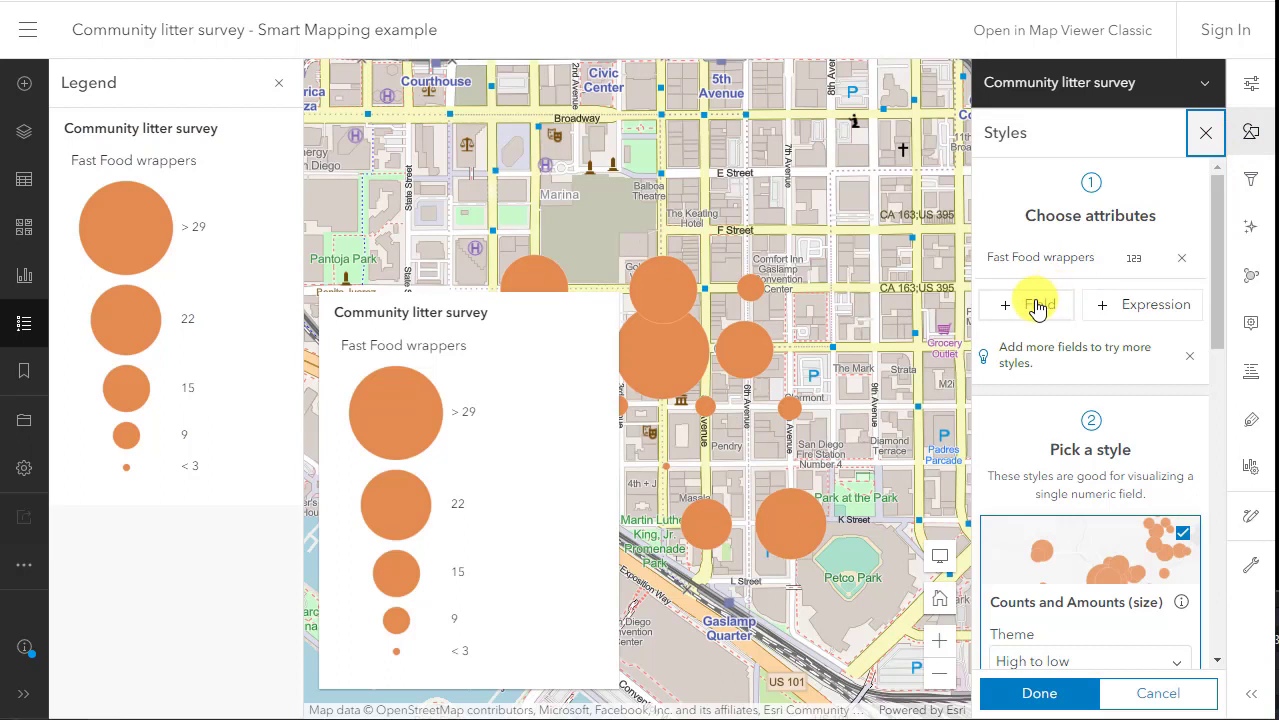
pyautogui.click(1038, 307)
pyautogui.click(1022, 330)
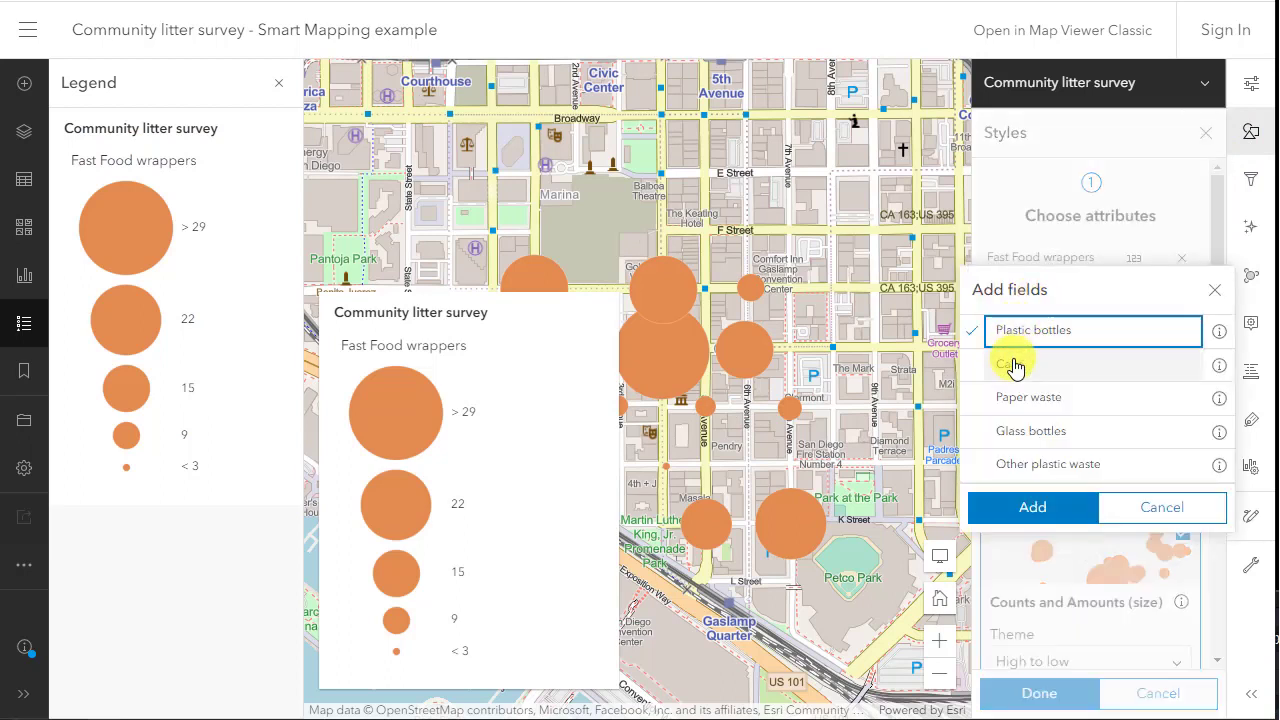
pyautogui.click(1013, 366)
pyautogui.click(1020, 399)
pyautogui.click(1024, 432)
pyautogui.click(1038, 466)
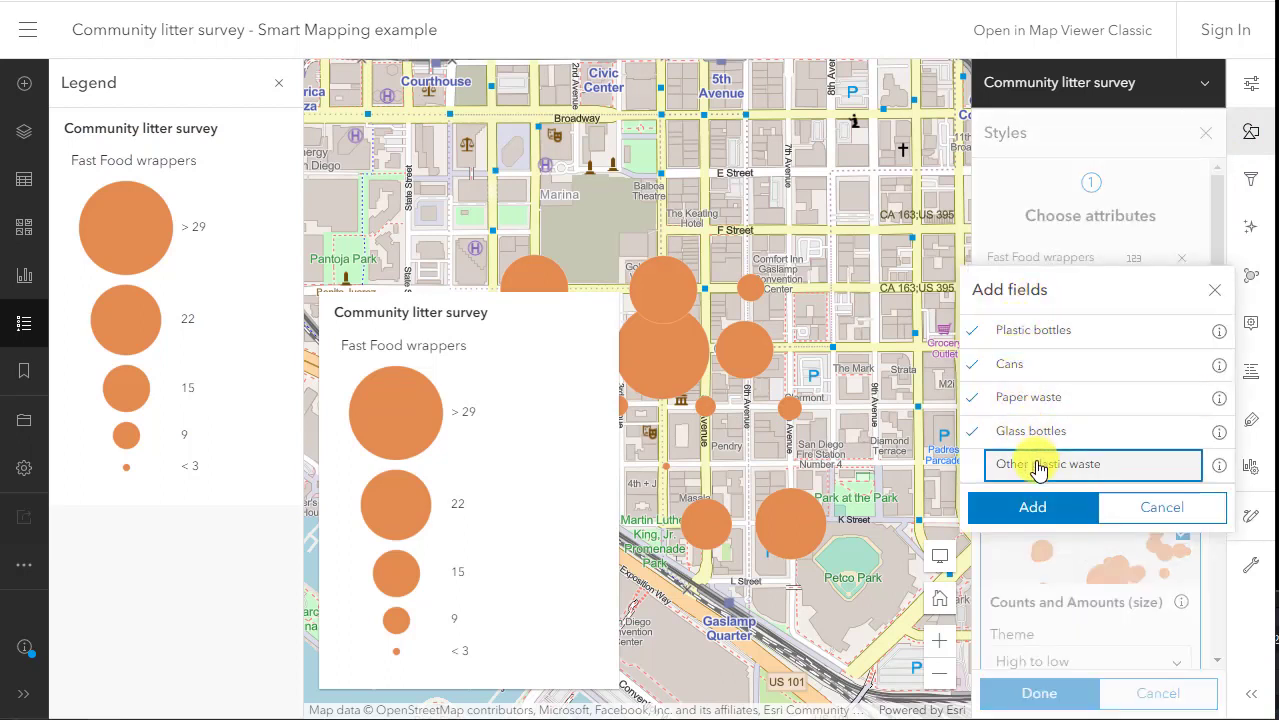
pyautogui.click(1036, 507)
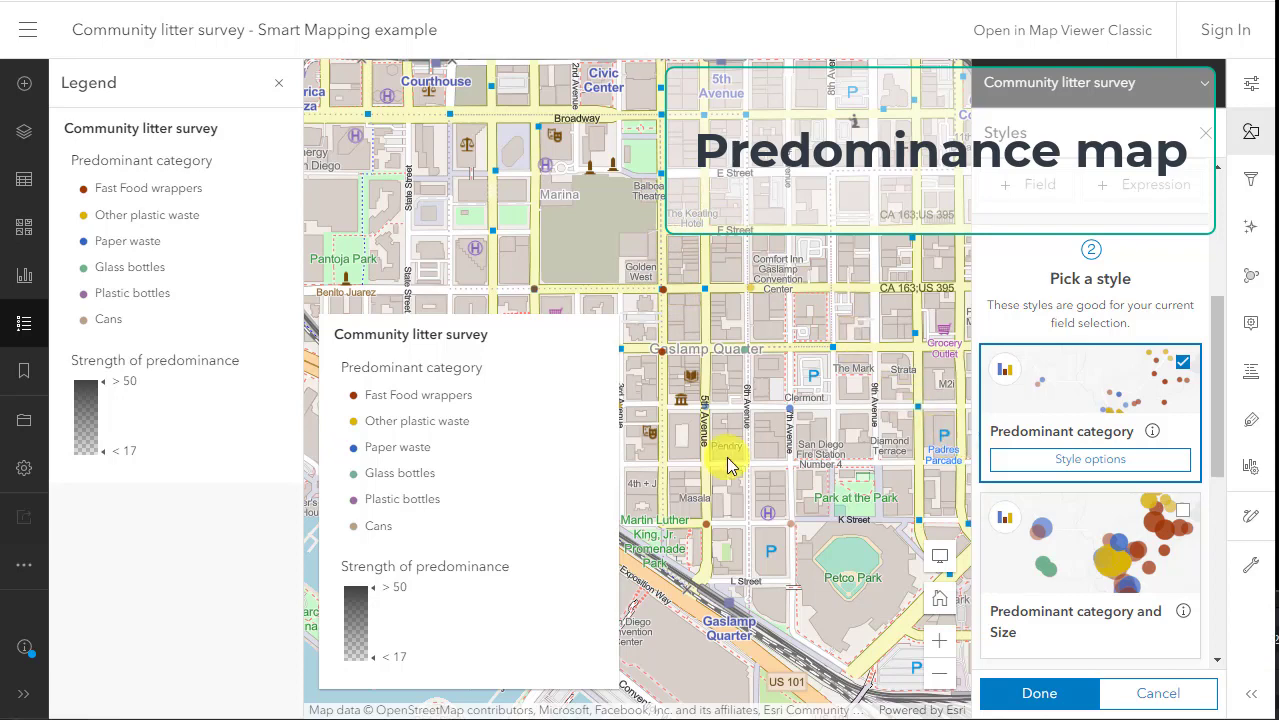
pyautogui.tripleClick(474, 567)
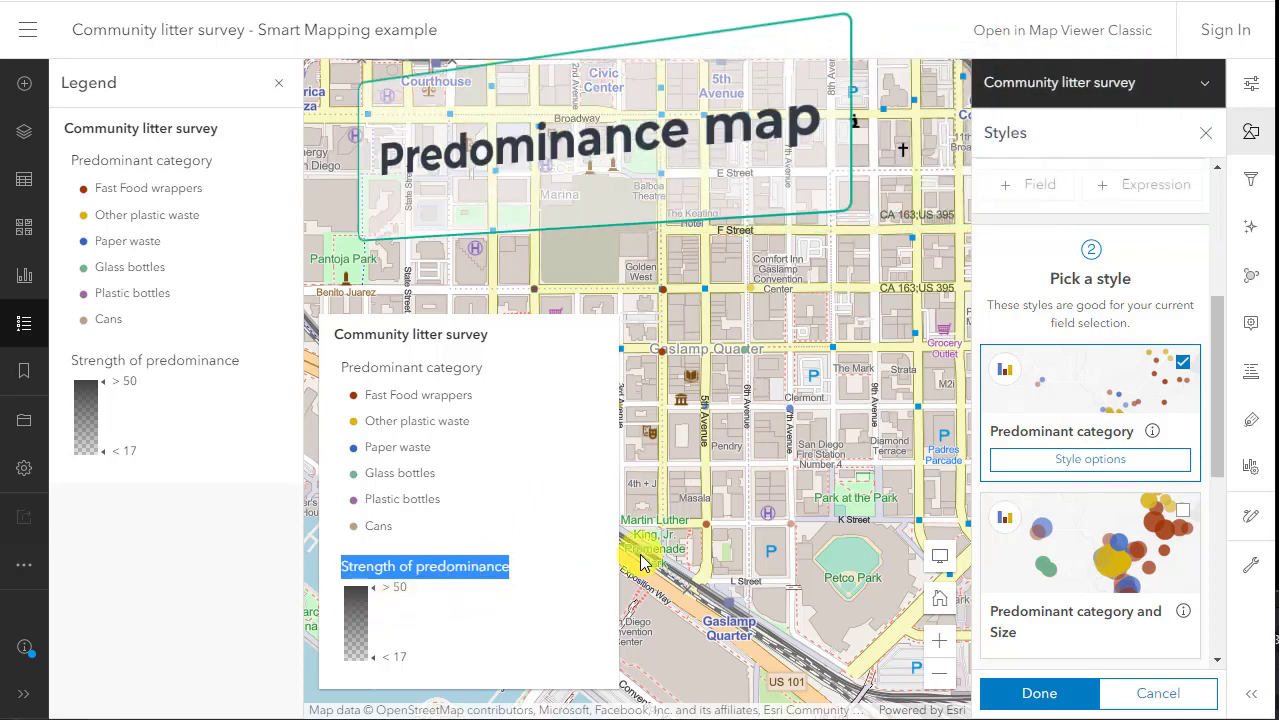
# Step: Enlarge the Predominant category symbol size to 38 px
pyautogui.click(1058, 472)
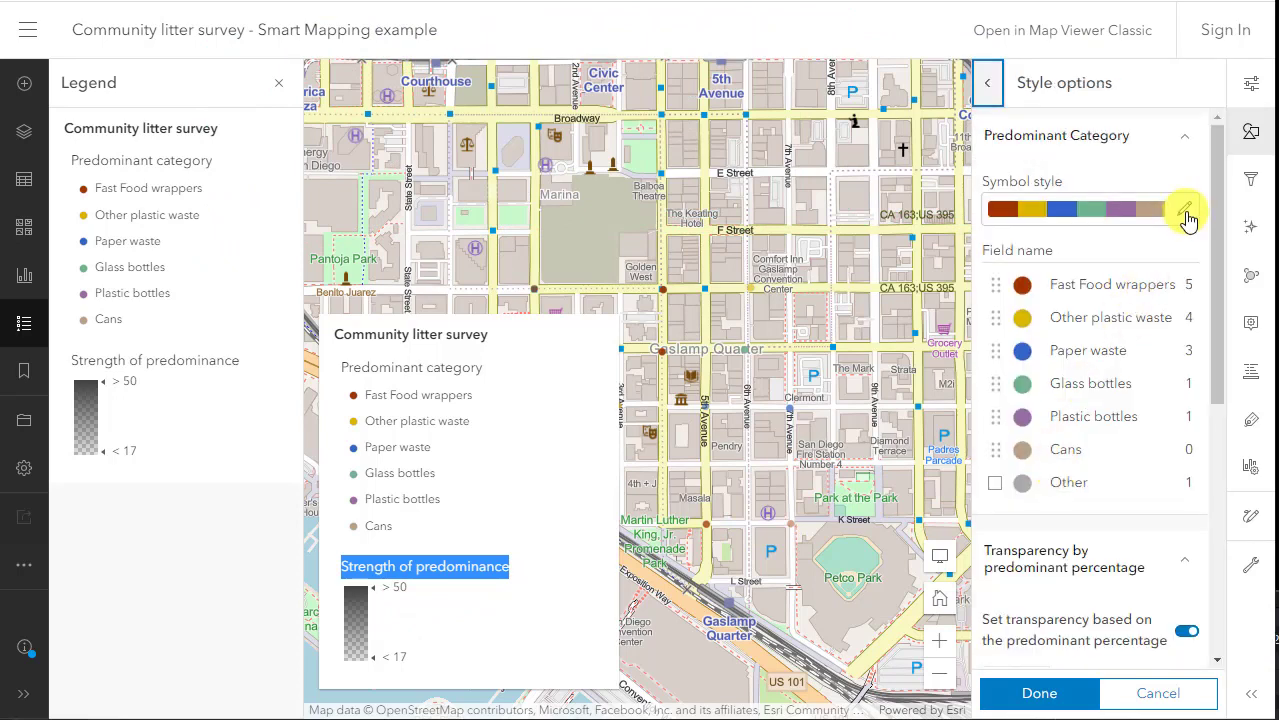
pyautogui.click(1185, 212)
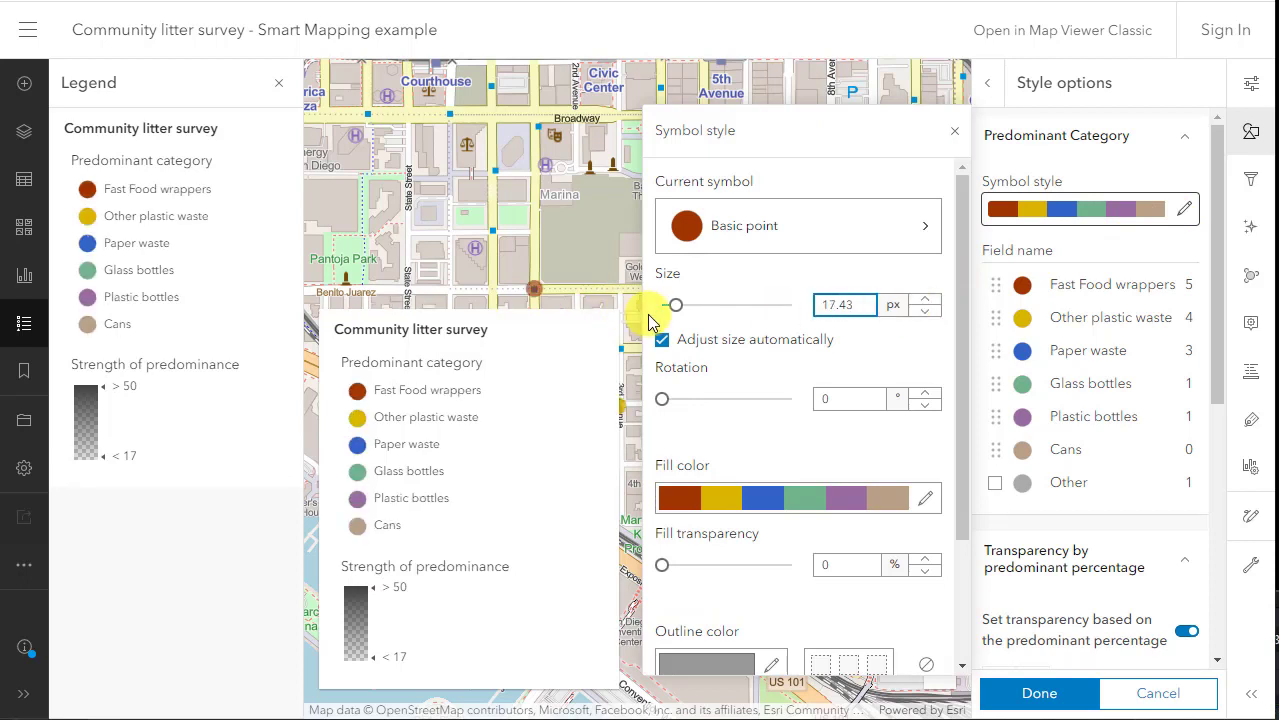
pyautogui.moveTo(707, 310); pyautogui.dragTo(693, 308)
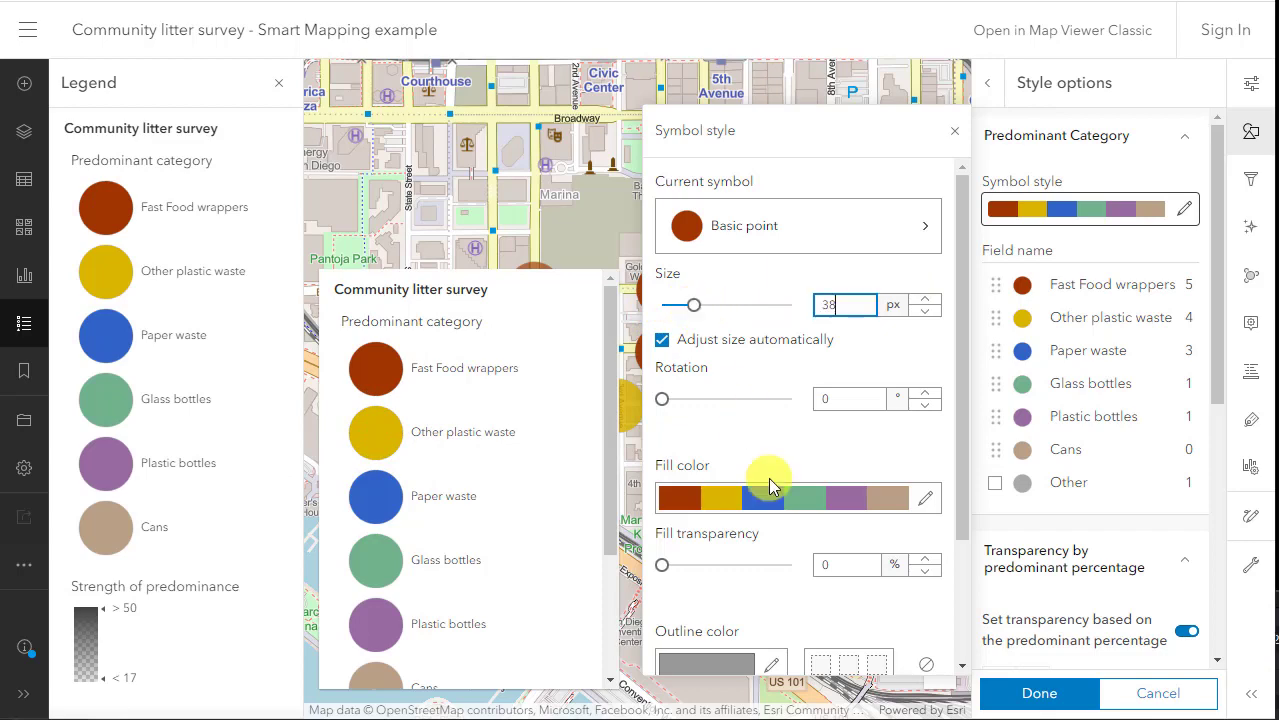
pyautogui.click(955, 131)
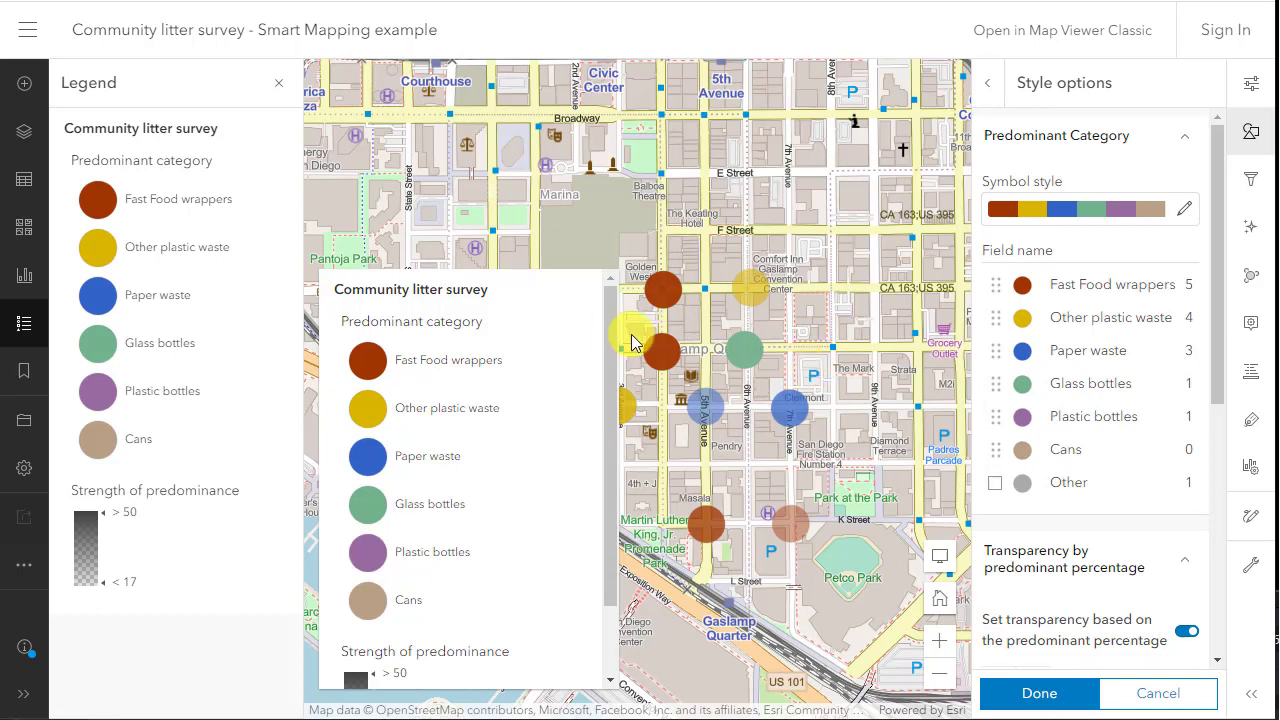
pyautogui.moveTo(814, 360); pyautogui.dragTo(891, 286)
pyautogui.moveTo(914, 449); pyautogui.dragTo(813, 442)
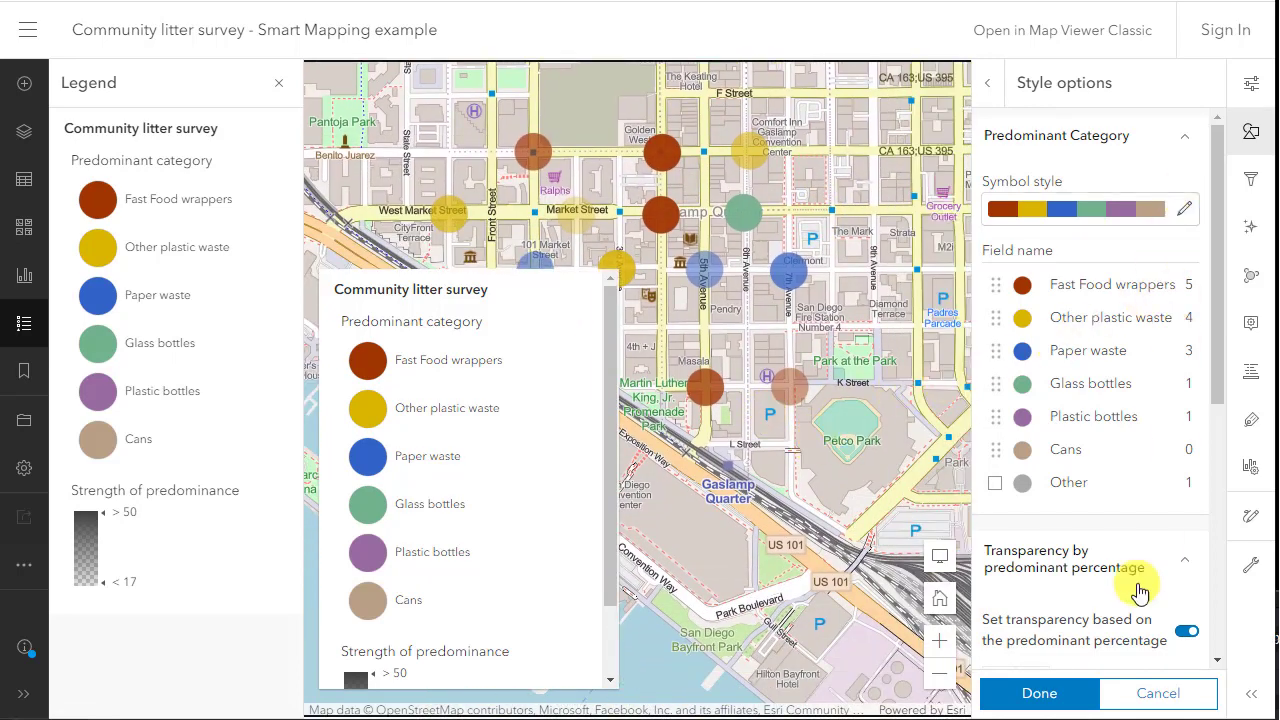
# Step: Apply the finished predominance style and pan the map toward a yellow site
pyautogui.click(1045, 690)
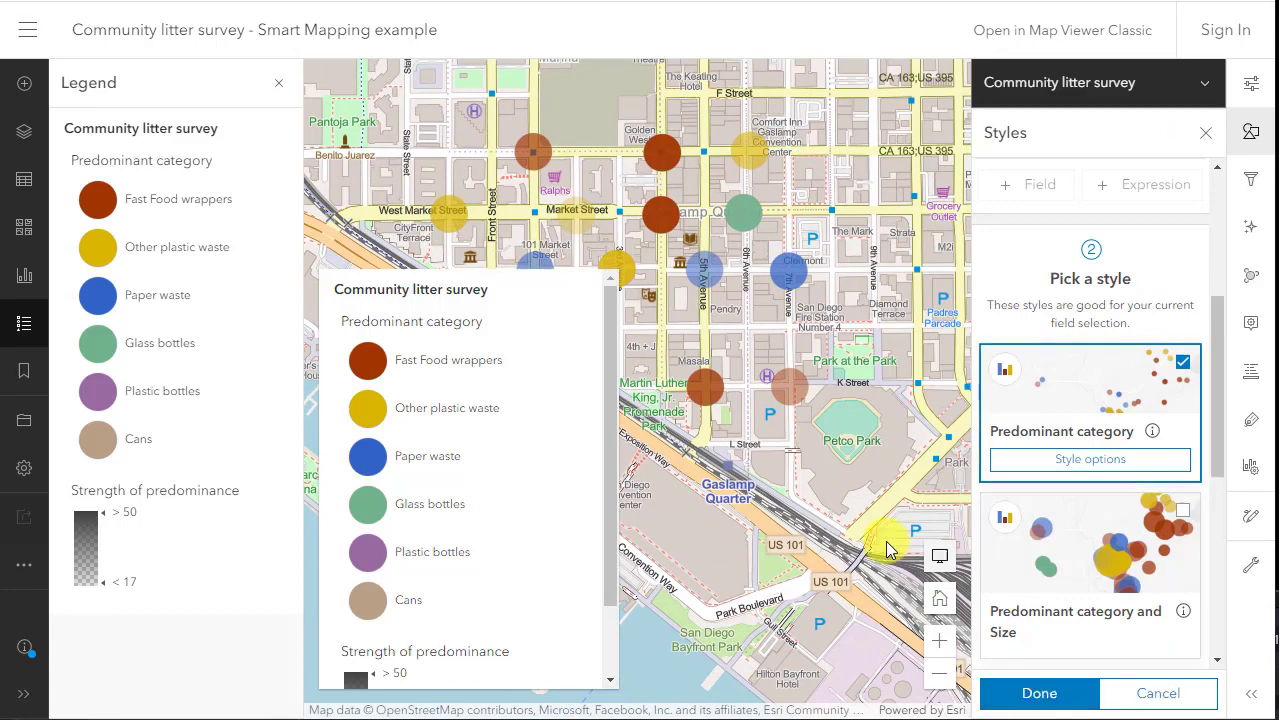
pyautogui.click(1036, 693)
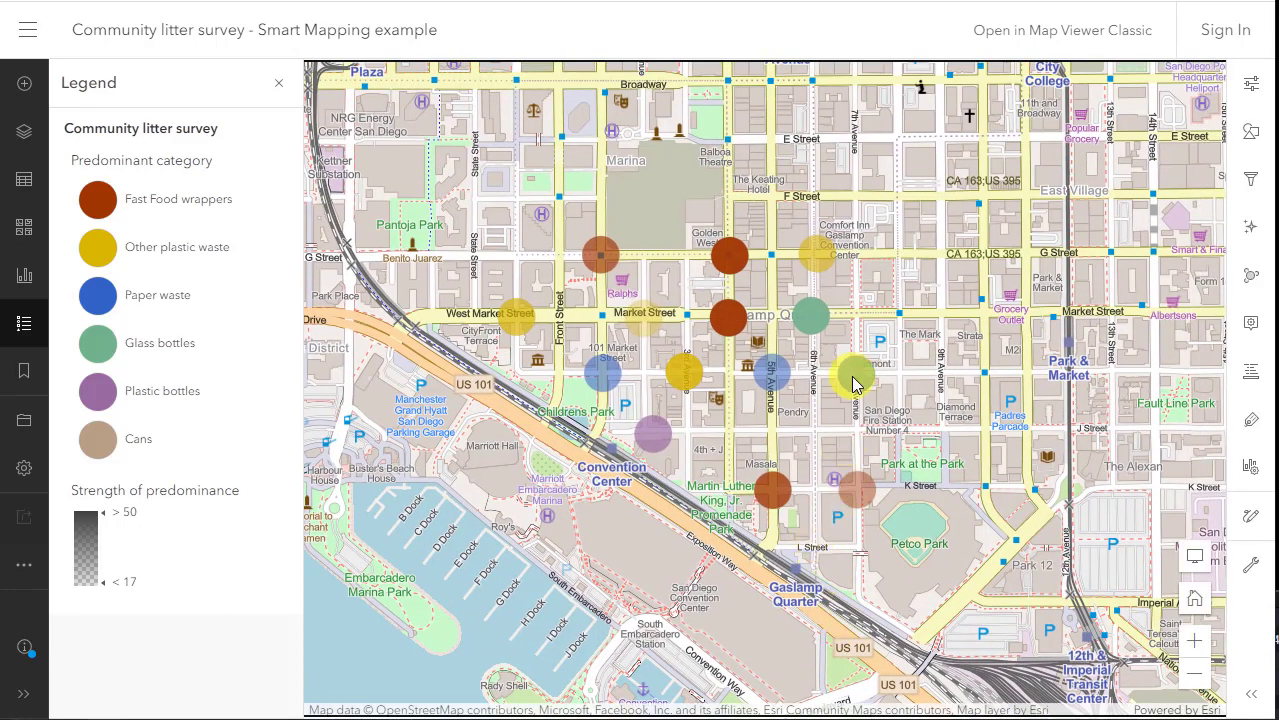
pyautogui.moveTo(735, 440); pyautogui.dragTo(831, 517)
pyautogui.scroll(3, 758, 491)
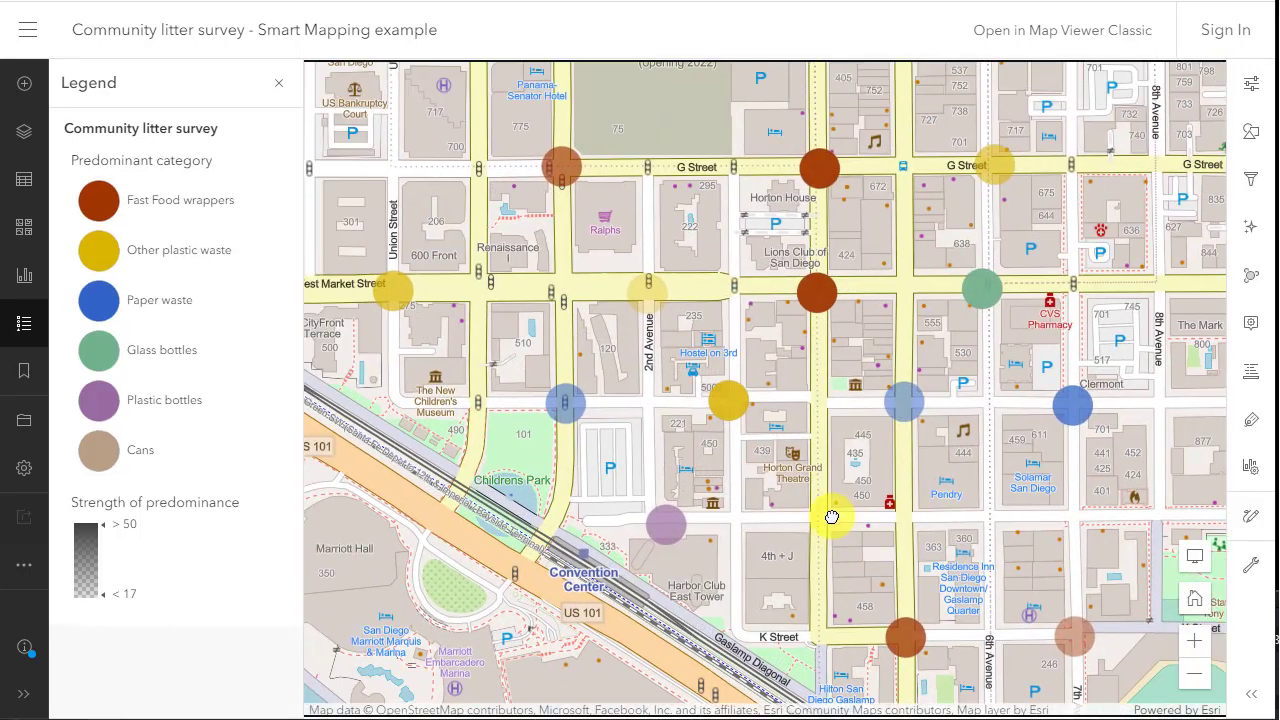
pyautogui.scroll(-3, 831, 517)
# Step: Choose the Charts and Size style for the survey layer
pyautogui.click(1264, 143)
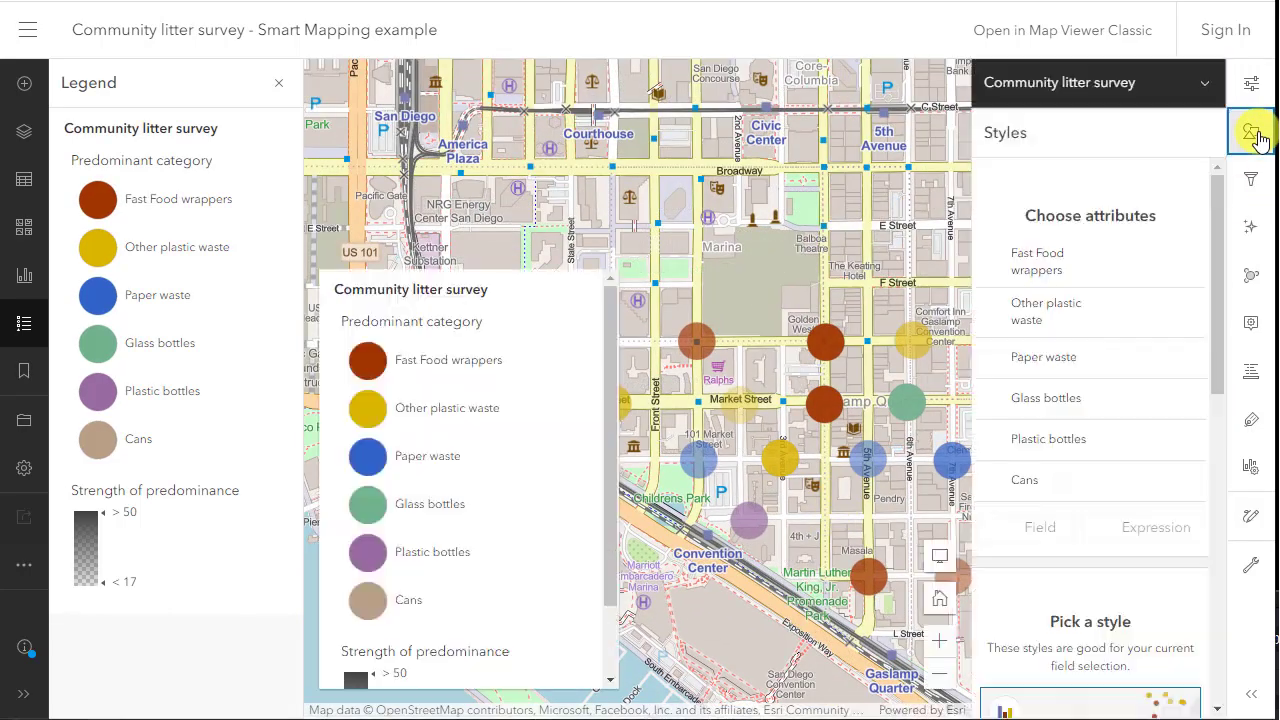
pyautogui.scroll(-2, 1128, 557)
pyautogui.scroll(-5, 1128, 557)
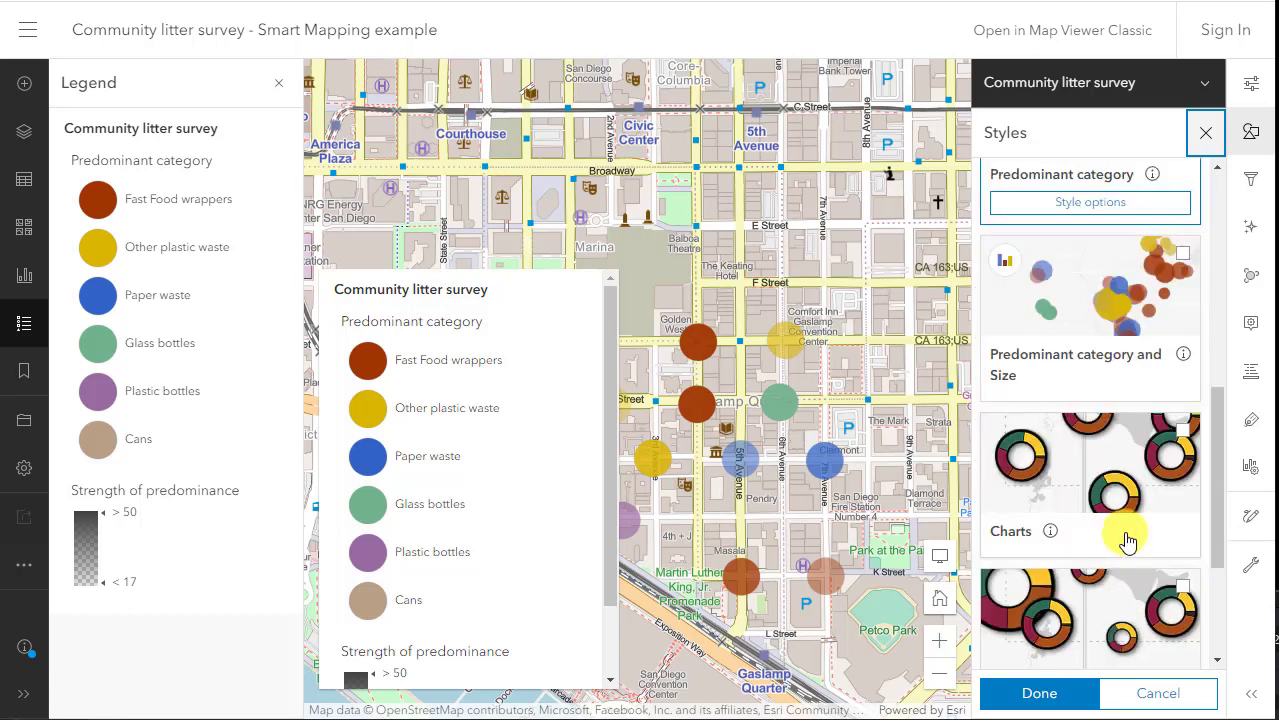
pyautogui.click(1068, 562)
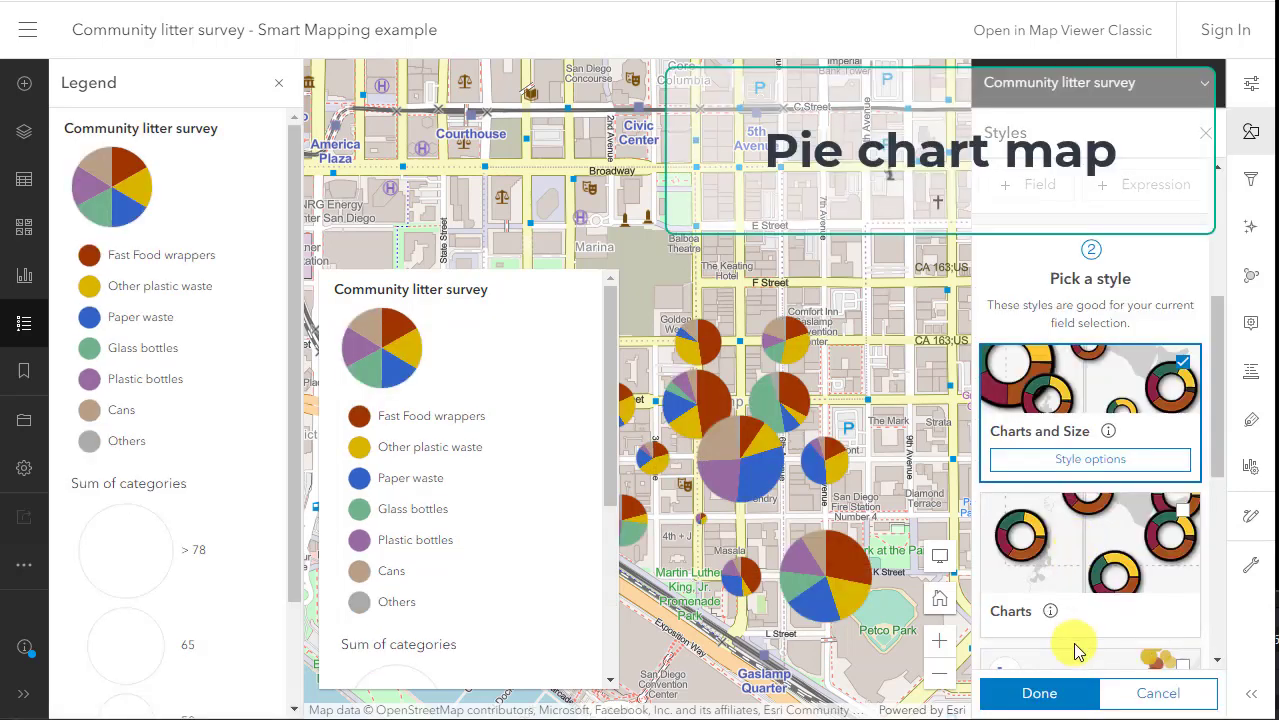
# Step: Open the Charts (color) style options and its symbol style settings
pyautogui.click(1097, 459)
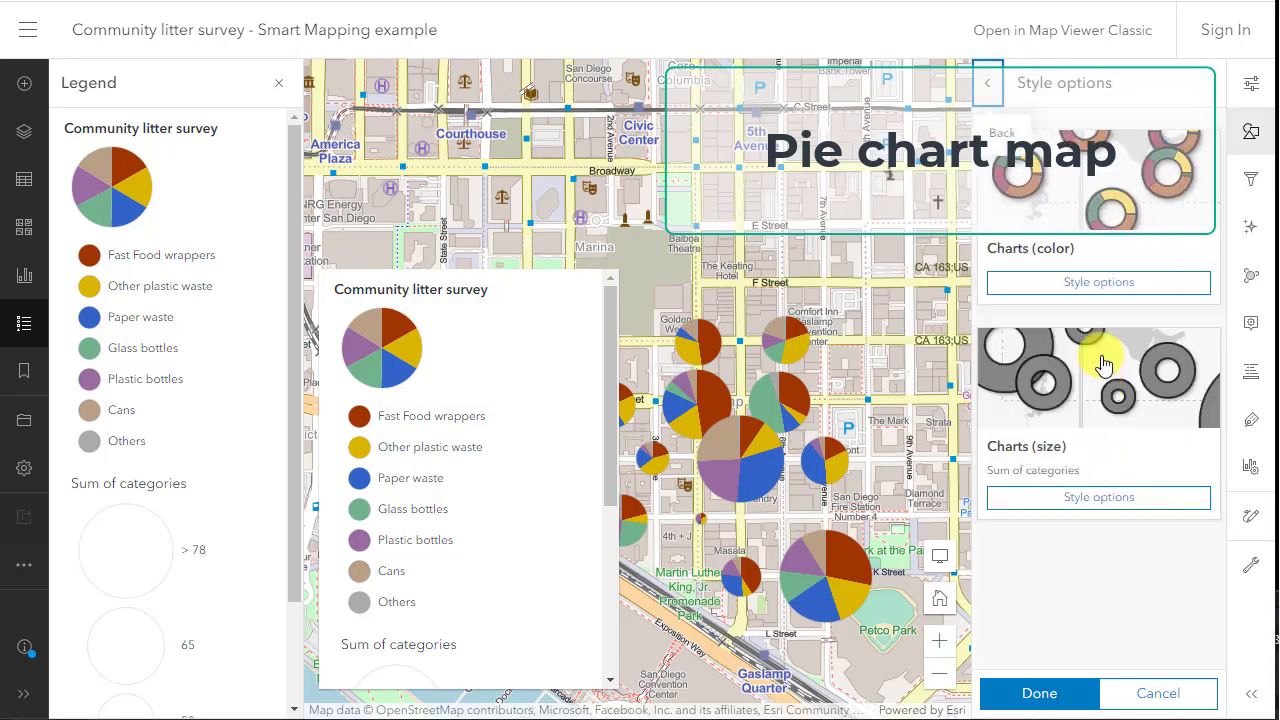
pyautogui.click(1100, 285)
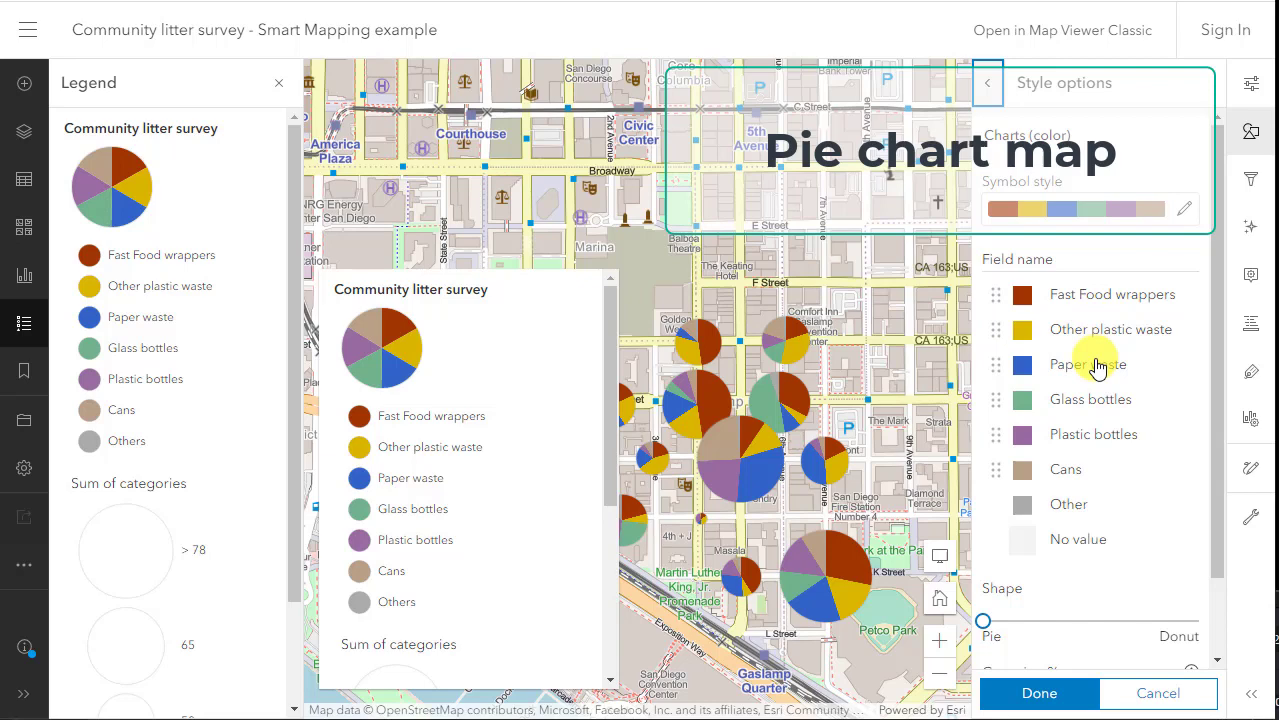
pyautogui.scroll(-1, 1047, 217)
pyautogui.click(999, 94)
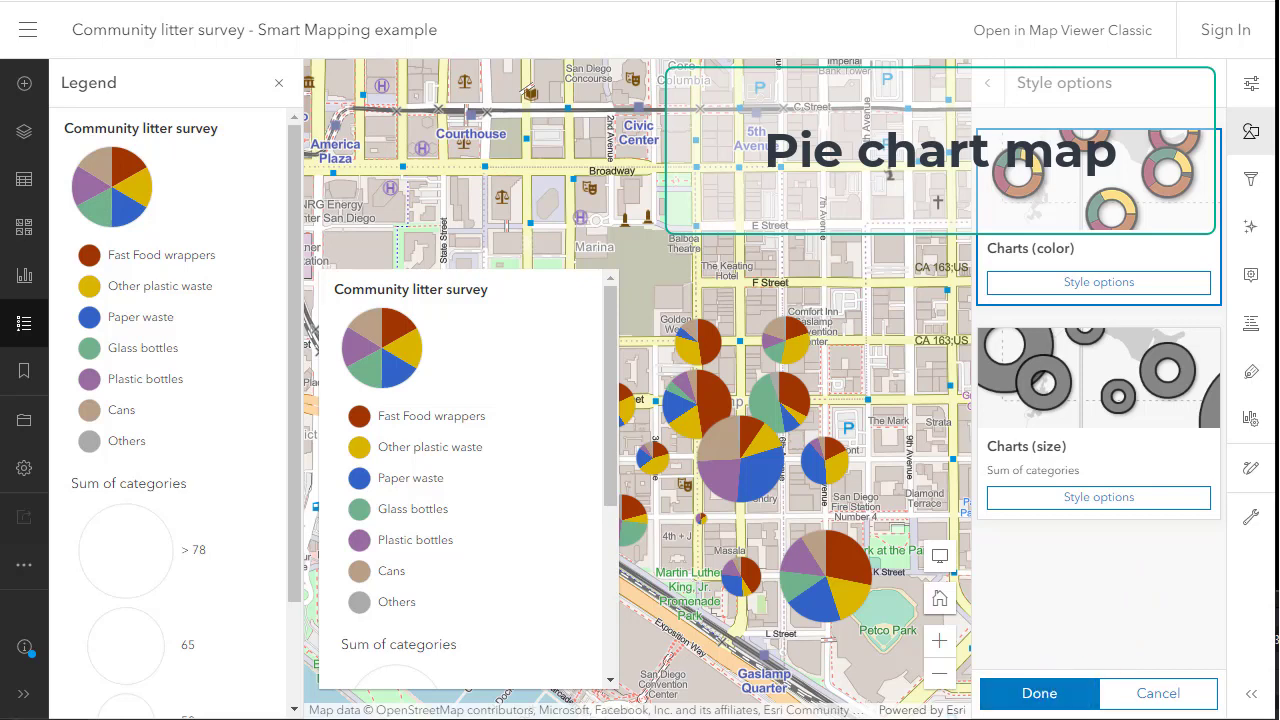
pyautogui.click(1085, 287)
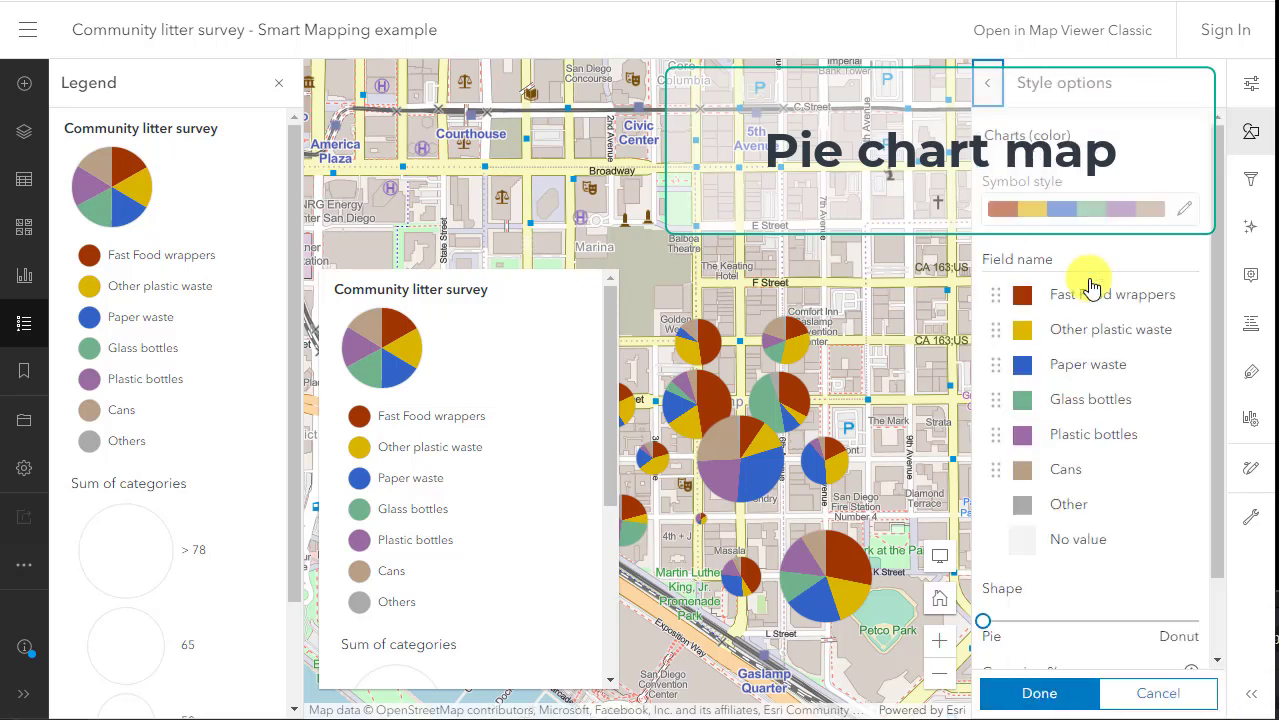
pyautogui.scroll(-2, 1098, 410)
pyautogui.scroll(2, 1104, 418)
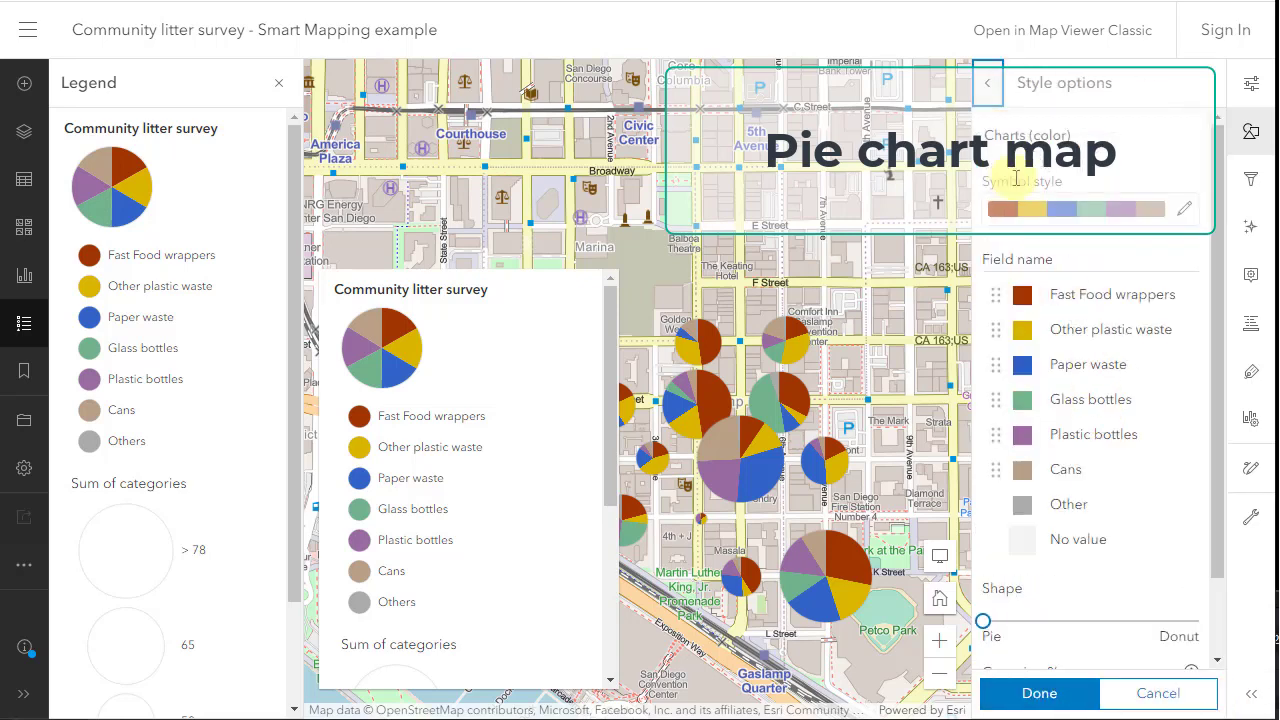
# Step: Give the pie charts a 451e1e dark brown 2 px outline and 18% transparency
pyautogui.click(1183, 210)
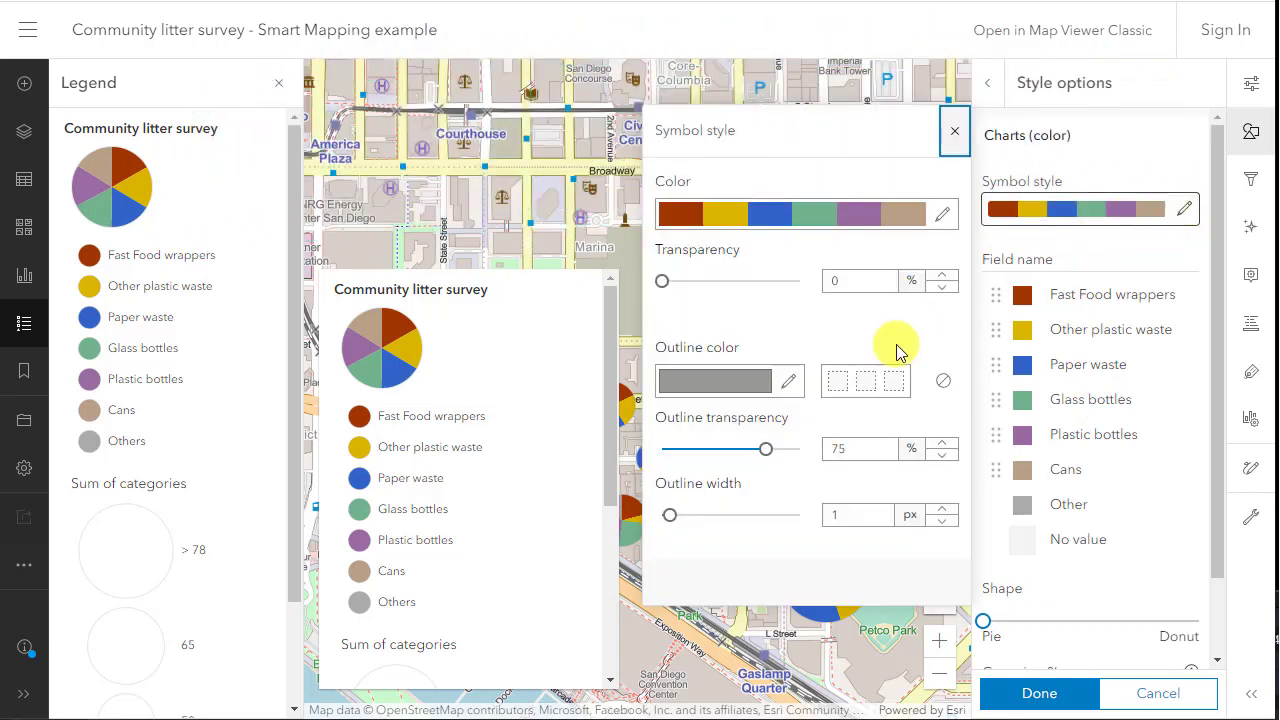
pyautogui.click(798, 384)
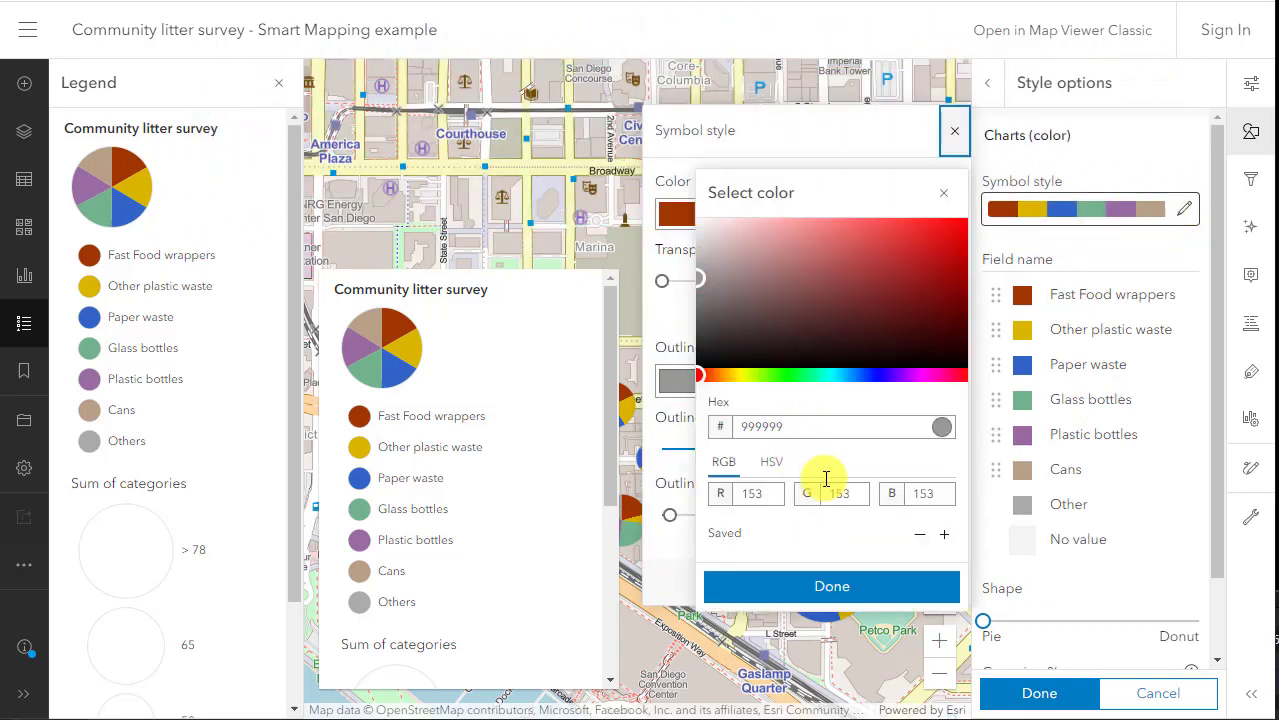
pyautogui.click(848, 328)
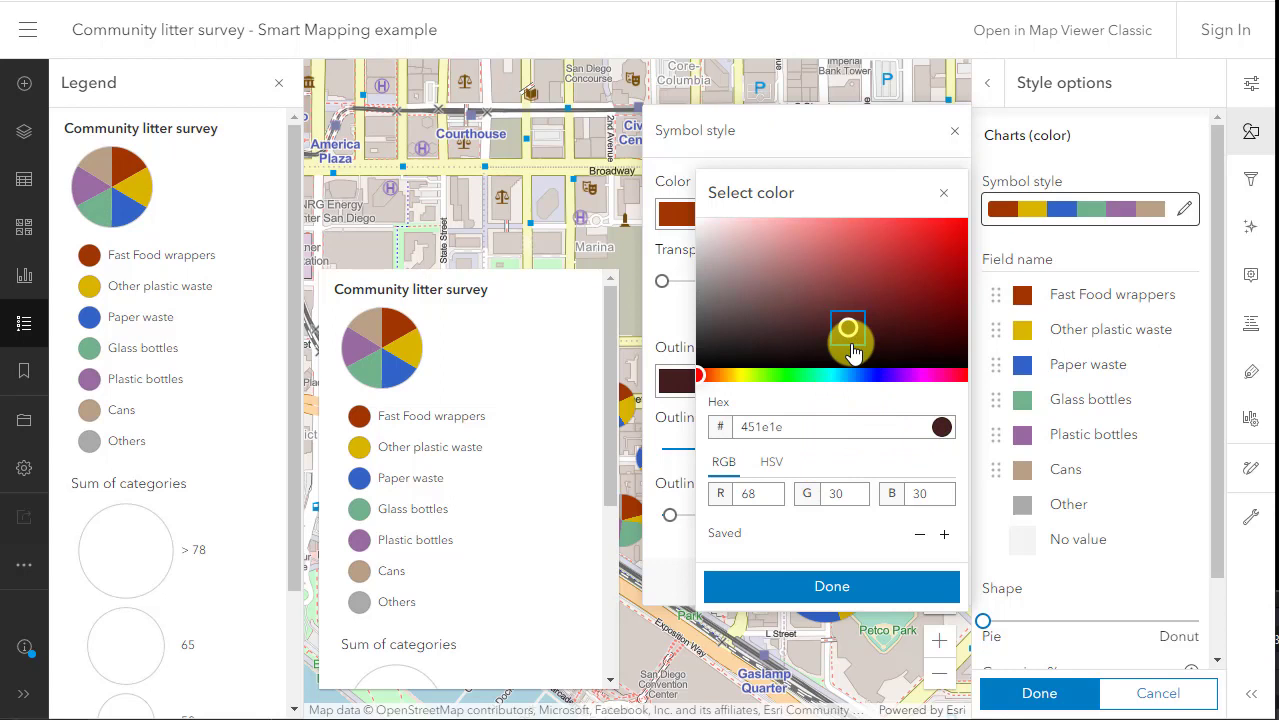
pyautogui.click(857, 592)
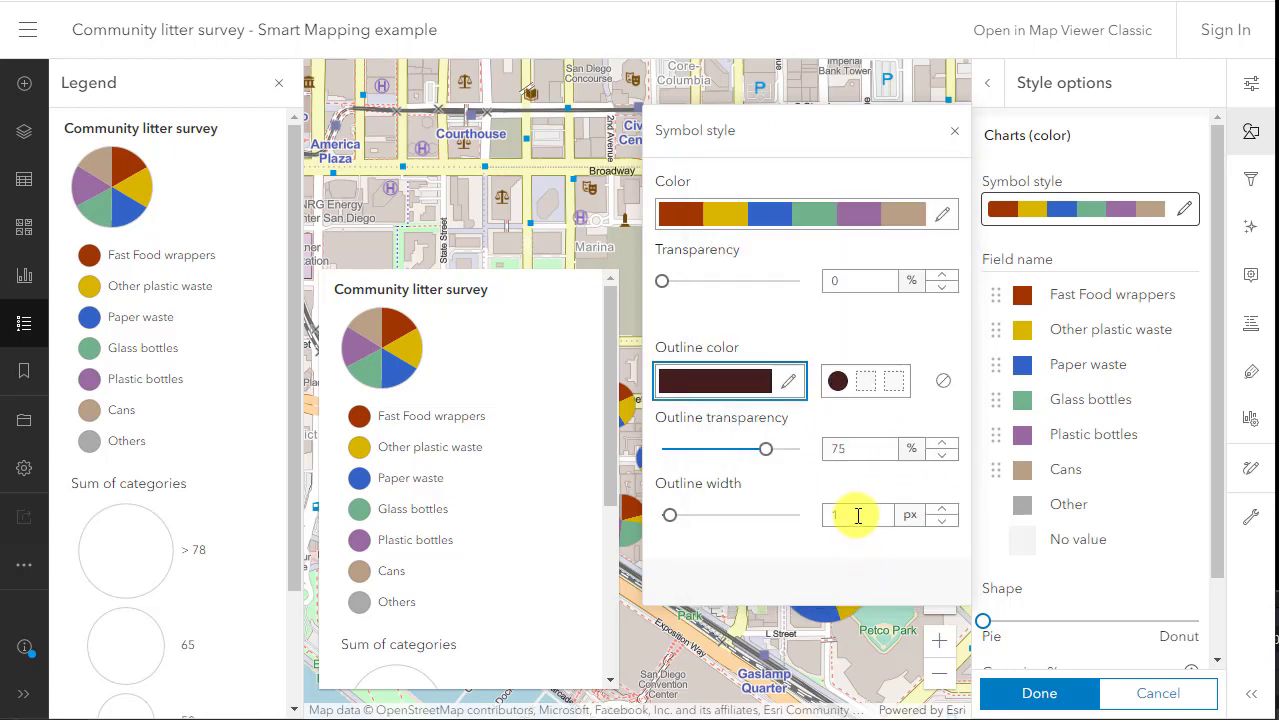
pyautogui.click(942, 508)
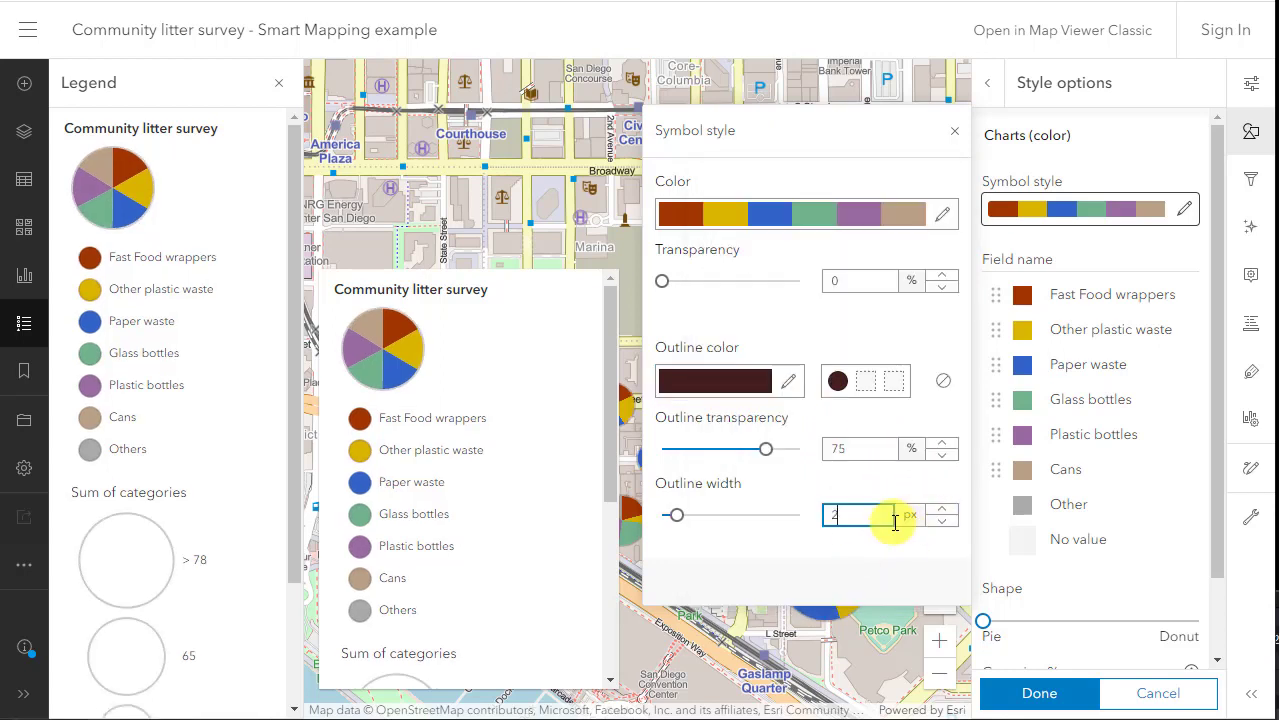
pyautogui.click(1037, 690)
pyautogui.click(1037, 691)
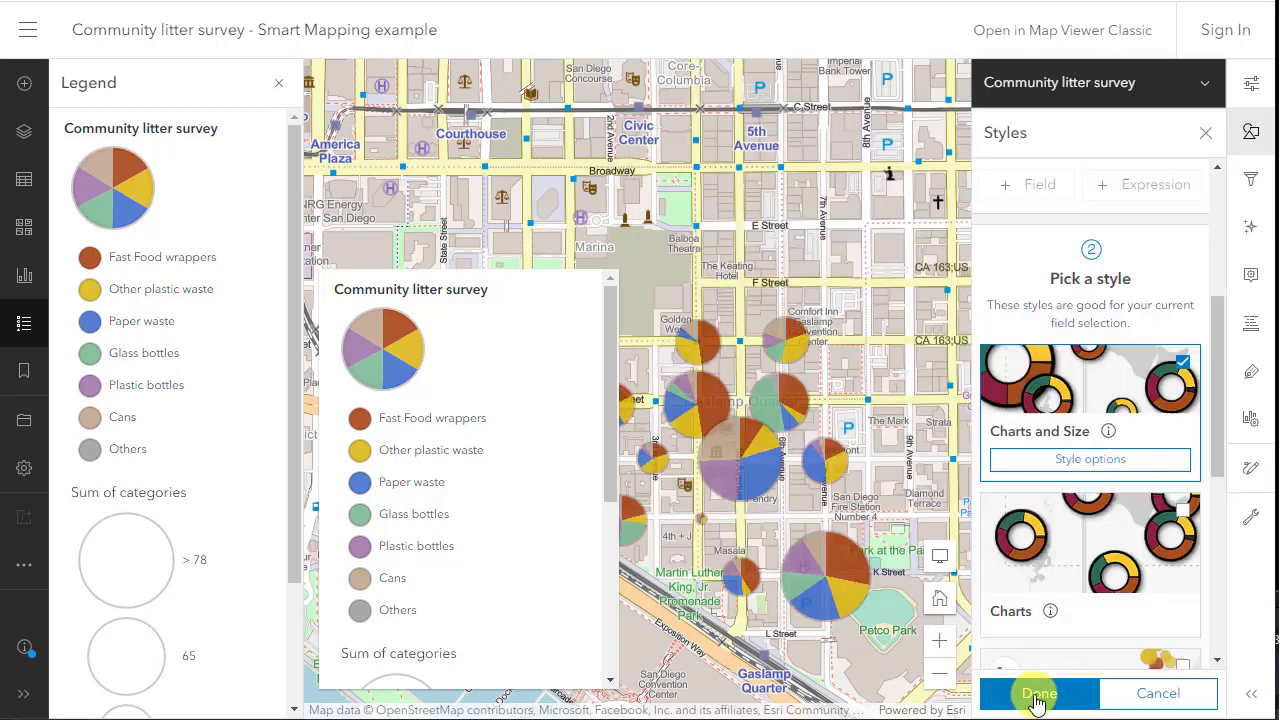
# Step: Pan toward the waterfront, apply the chart style, and review the legend's pie sizes (under 18 to over 78)
pyautogui.moveTo(846, 516); pyautogui.dragTo(888, 367)
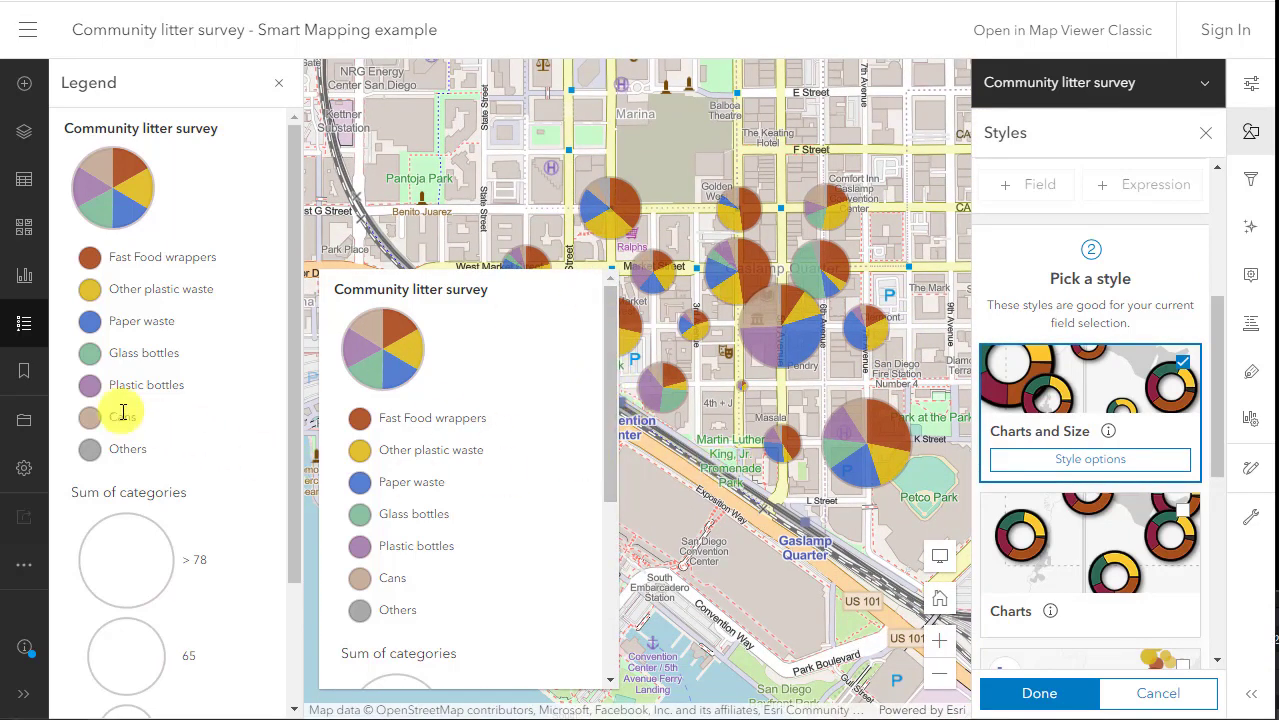
pyautogui.click(22, 326)
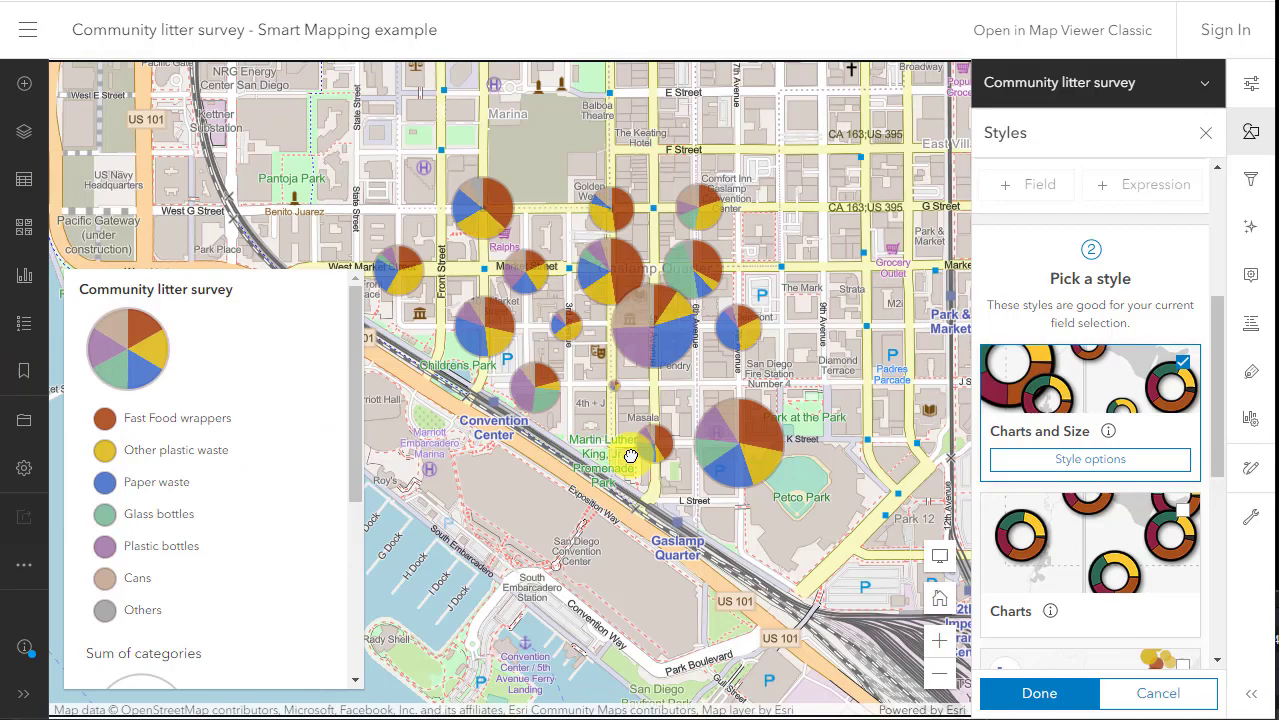
pyautogui.moveTo(594, 455); pyautogui.dragTo(672, 432)
pyautogui.click(1052, 694)
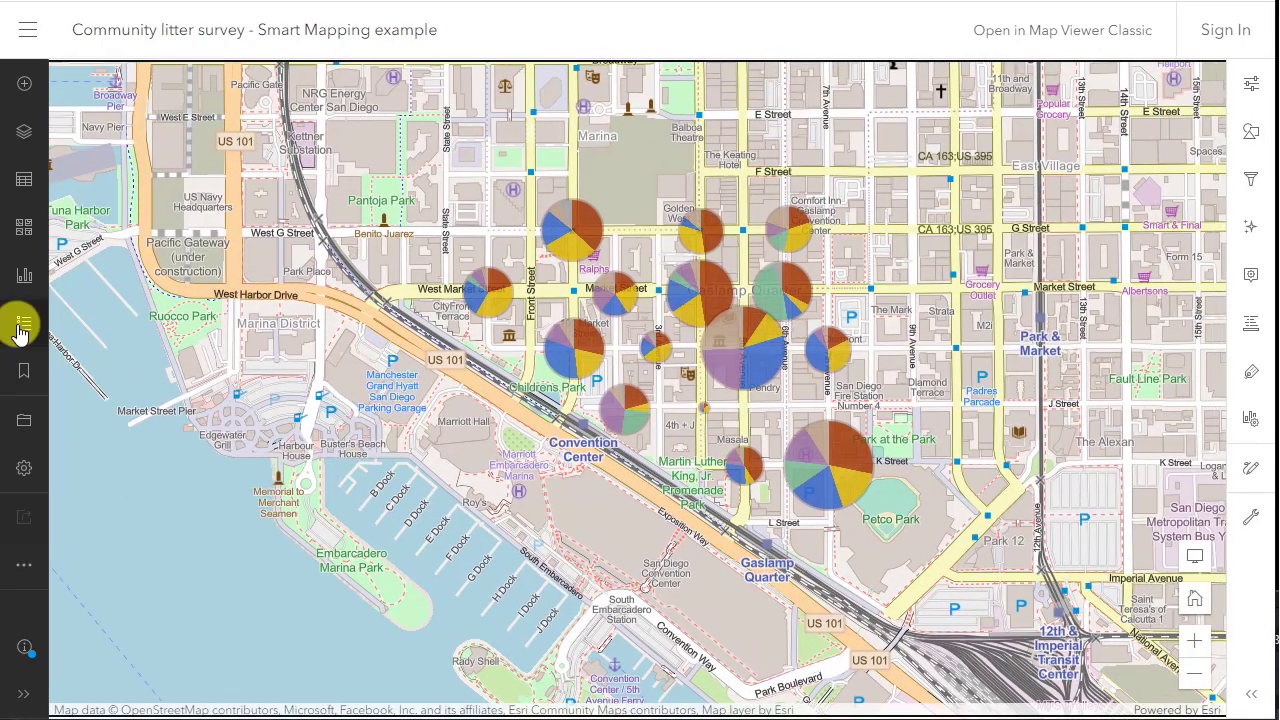
pyautogui.click(20, 325)
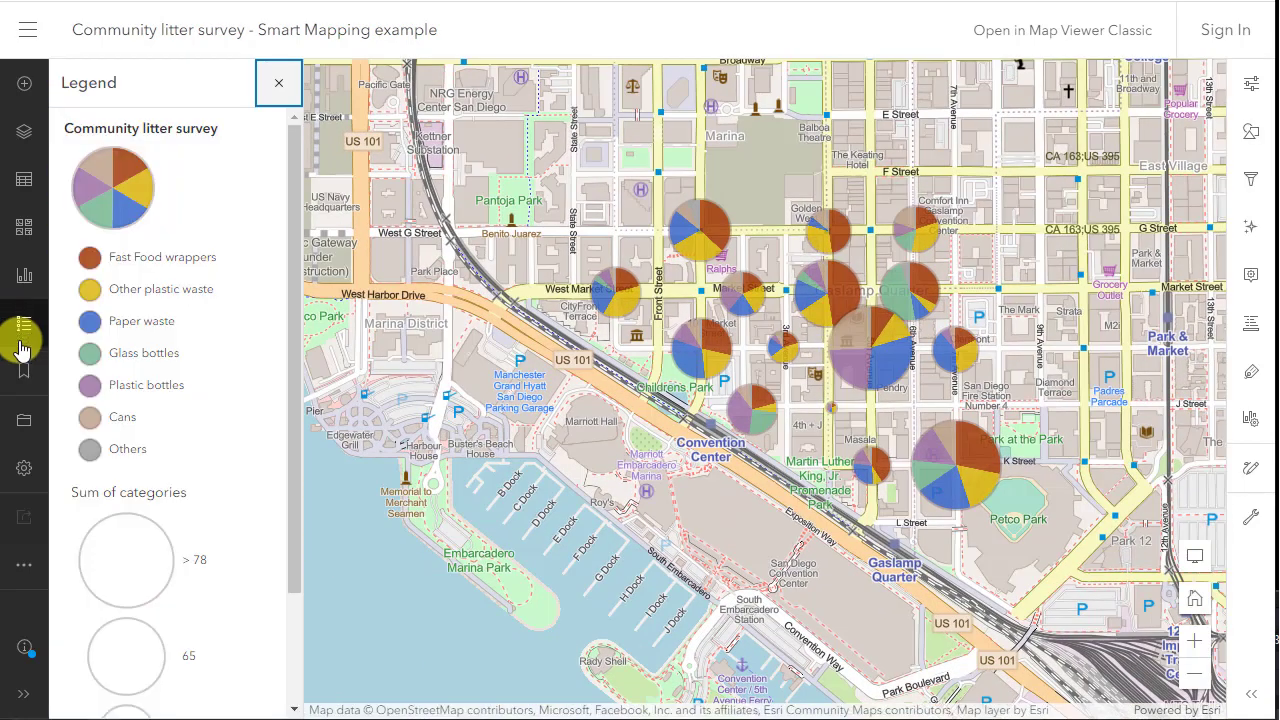
pyautogui.scroll(-3, 280, 410)
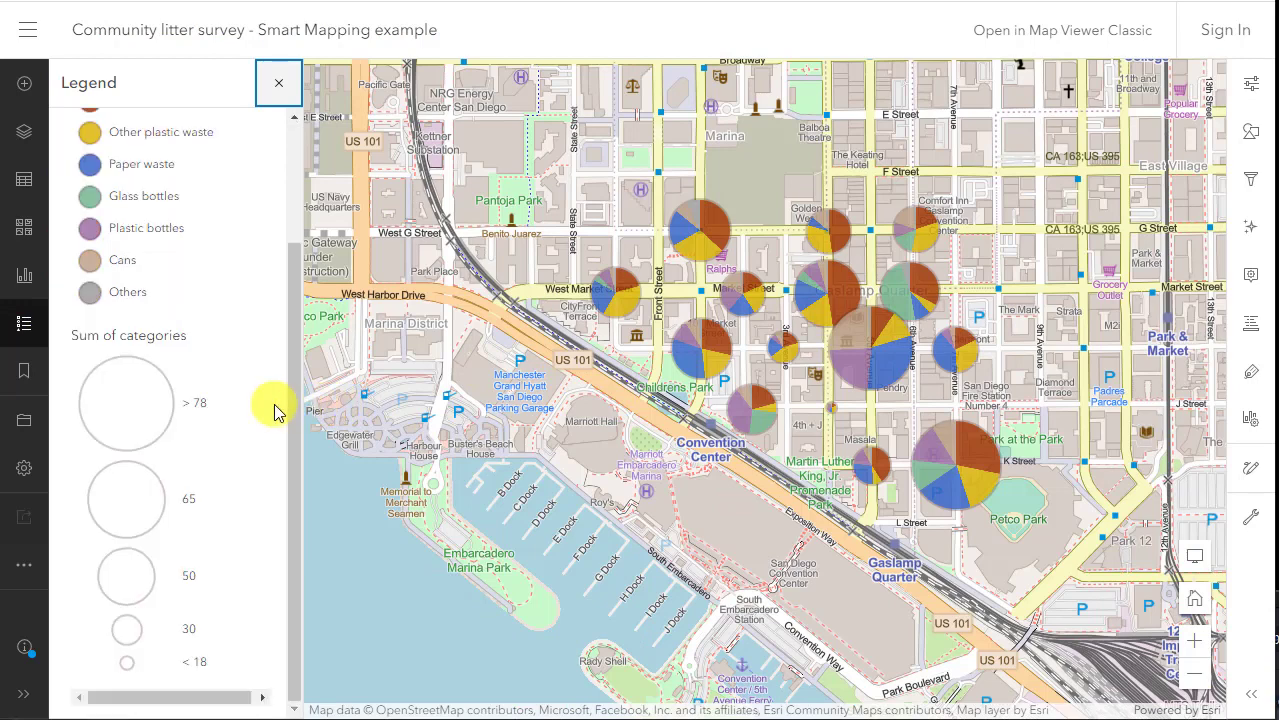
pyautogui.scroll(3, 274, 409)
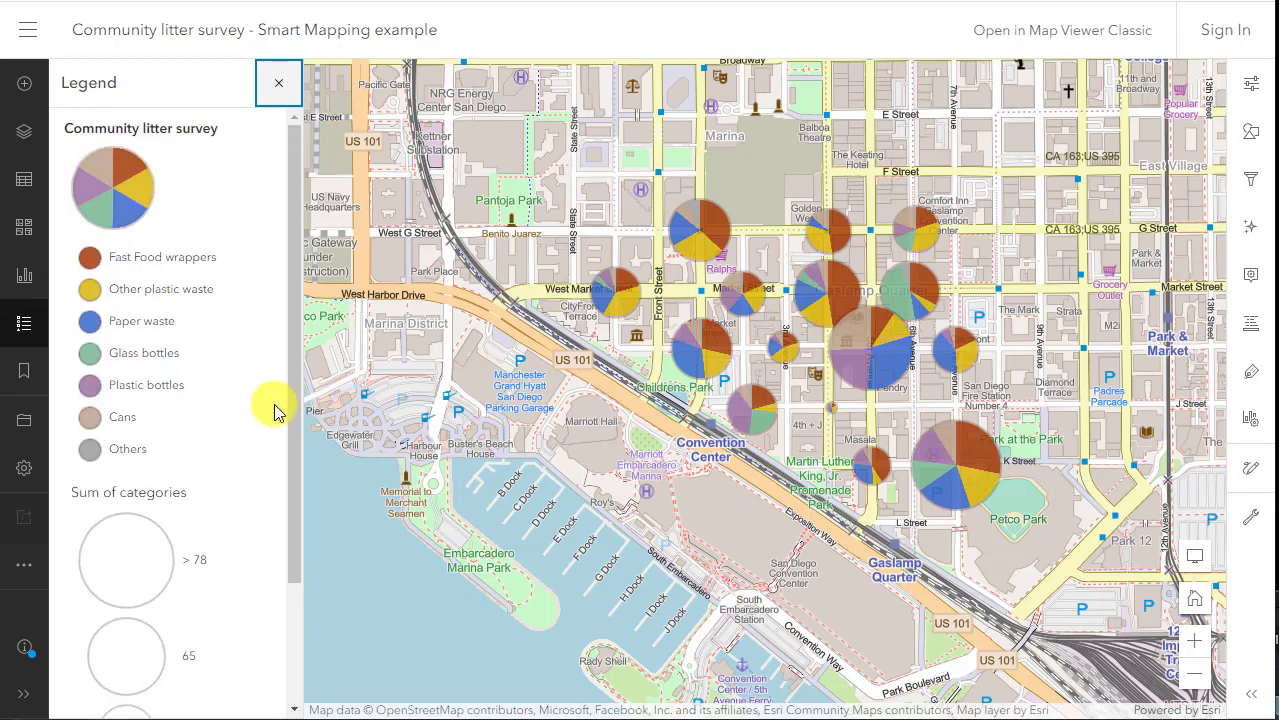
# Step: Change the Charts (color) shape from pie to donut and confirm both style option panels
pyautogui.click(1250, 132)
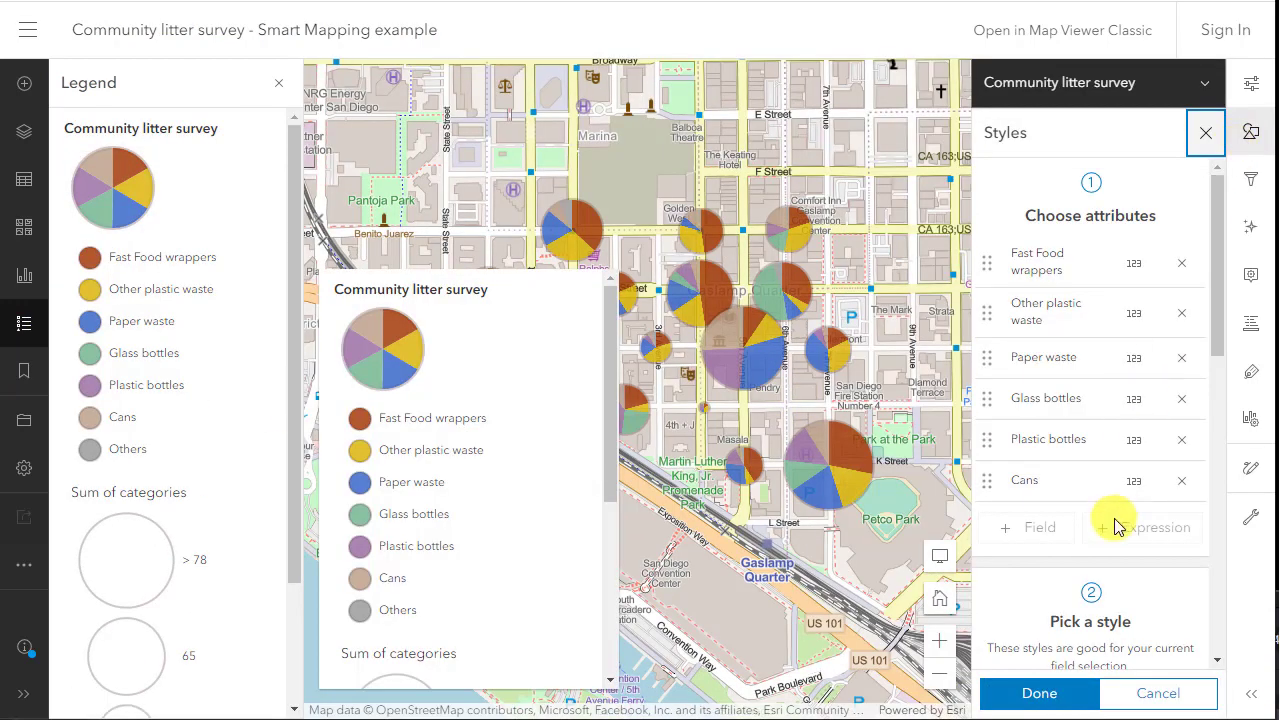
pyautogui.scroll(-5, 1120, 495)
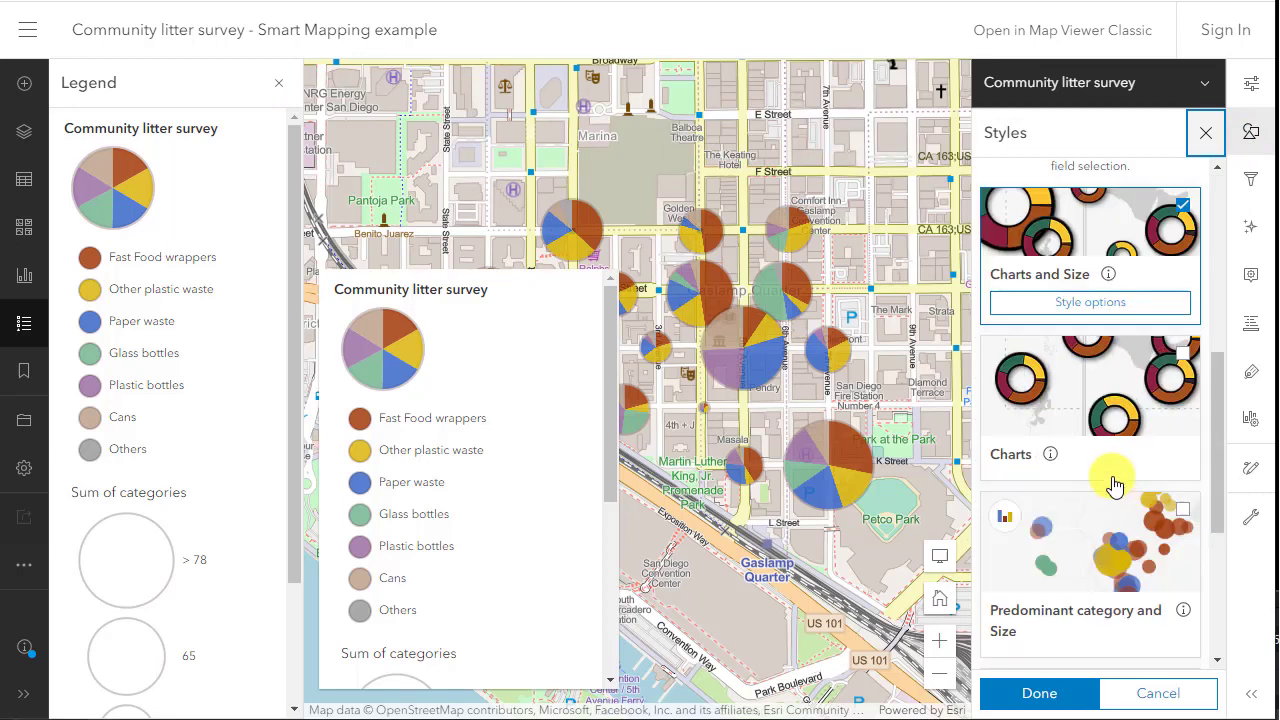
pyautogui.click(1080, 301)
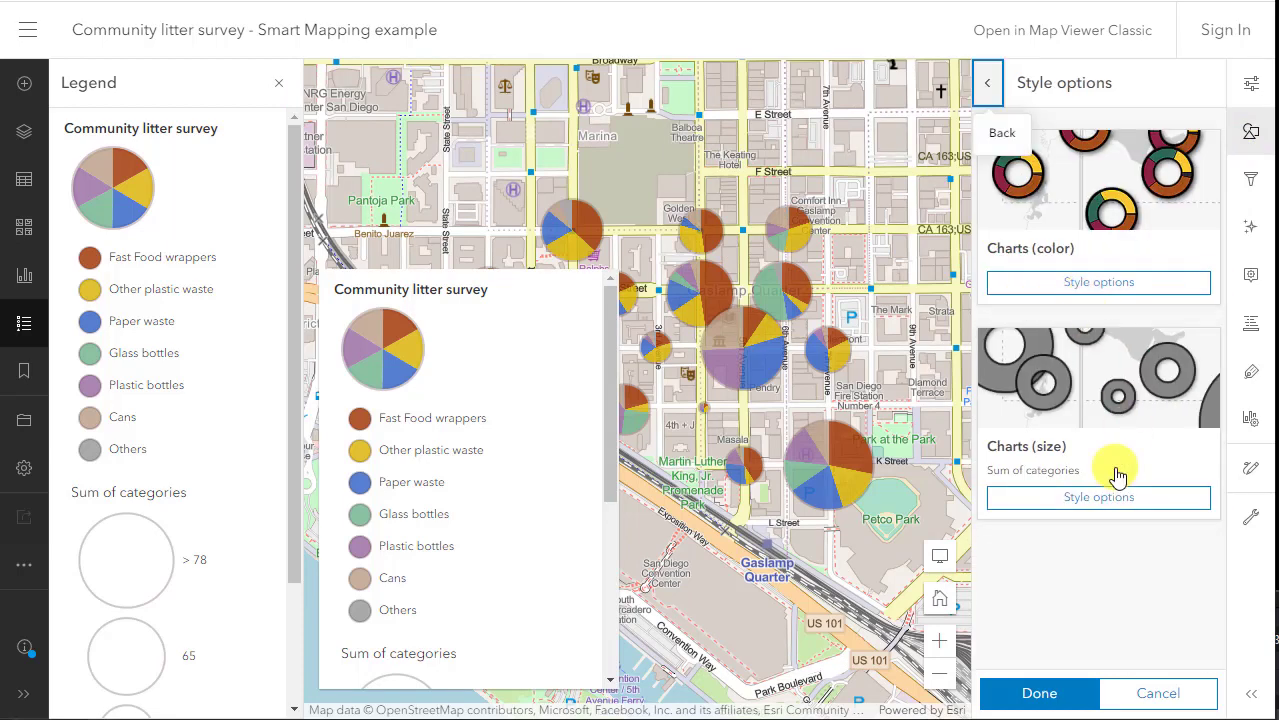
pyautogui.click(1096, 288)
pyautogui.scroll(-2, 1094, 489)
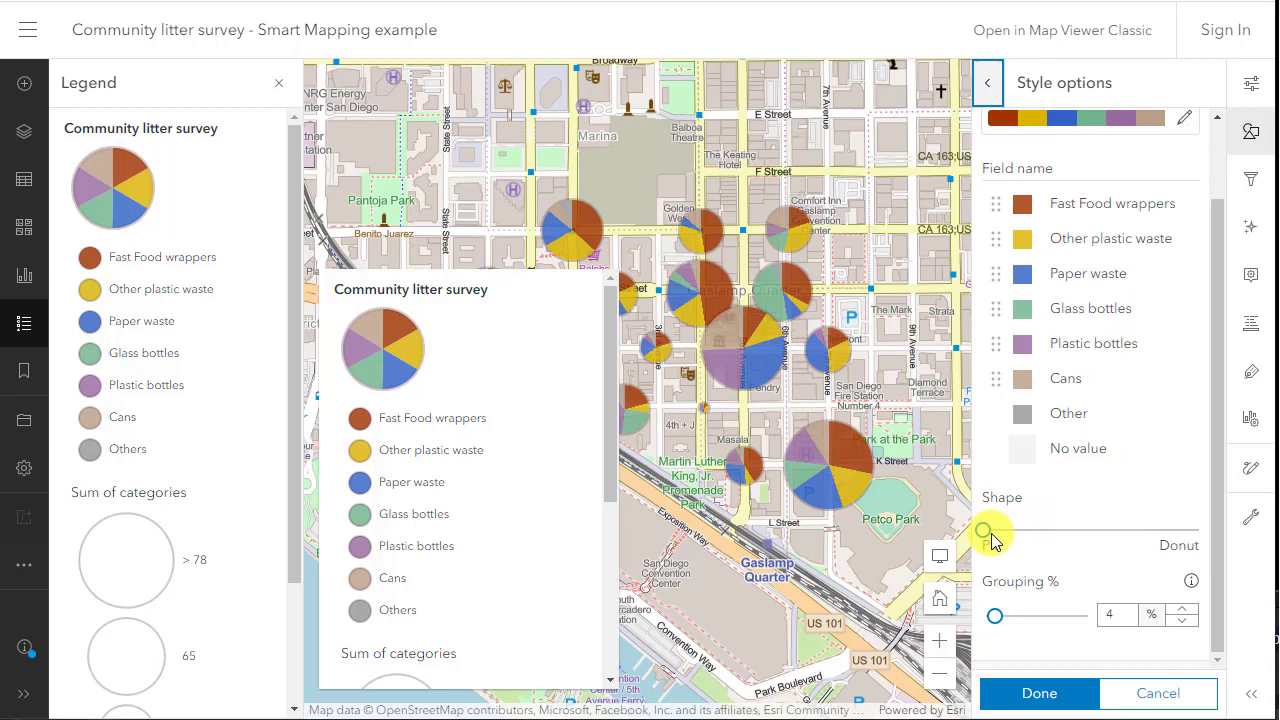
pyautogui.moveTo(990, 535); pyautogui.dragTo(1078, 535)
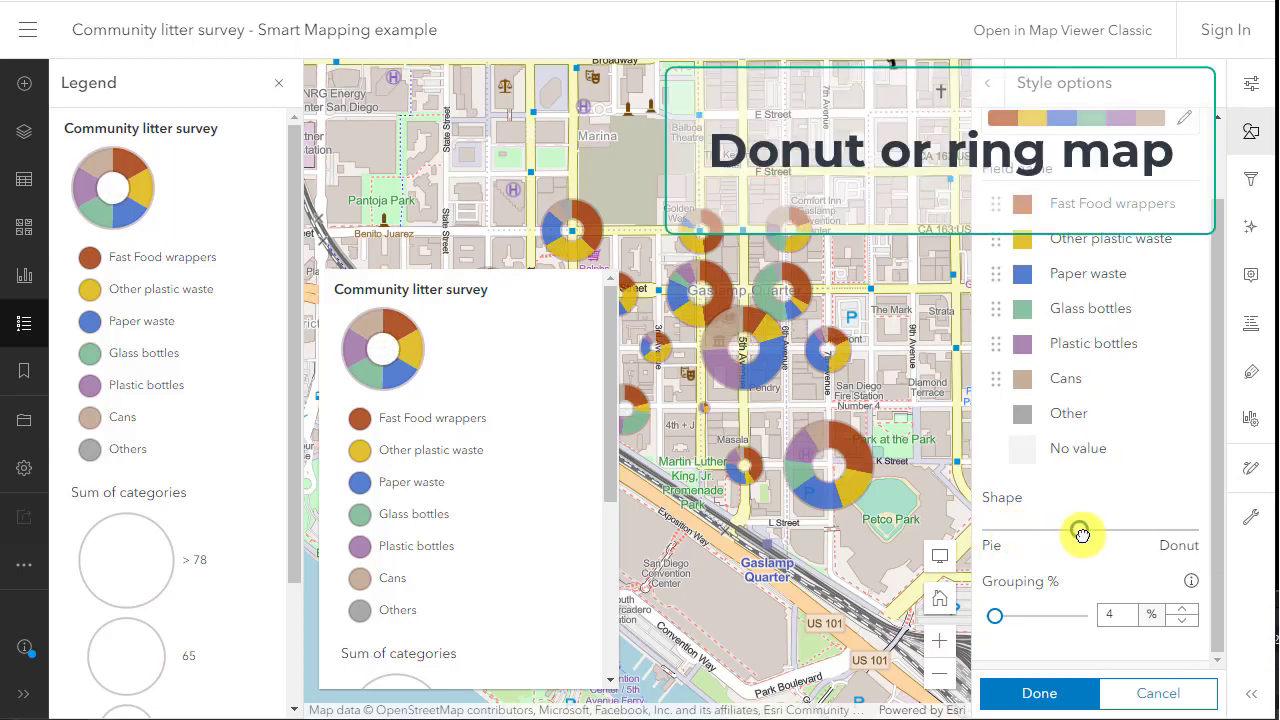
pyautogui.click(1057, 692)
pyautogui.click(1059, 695)
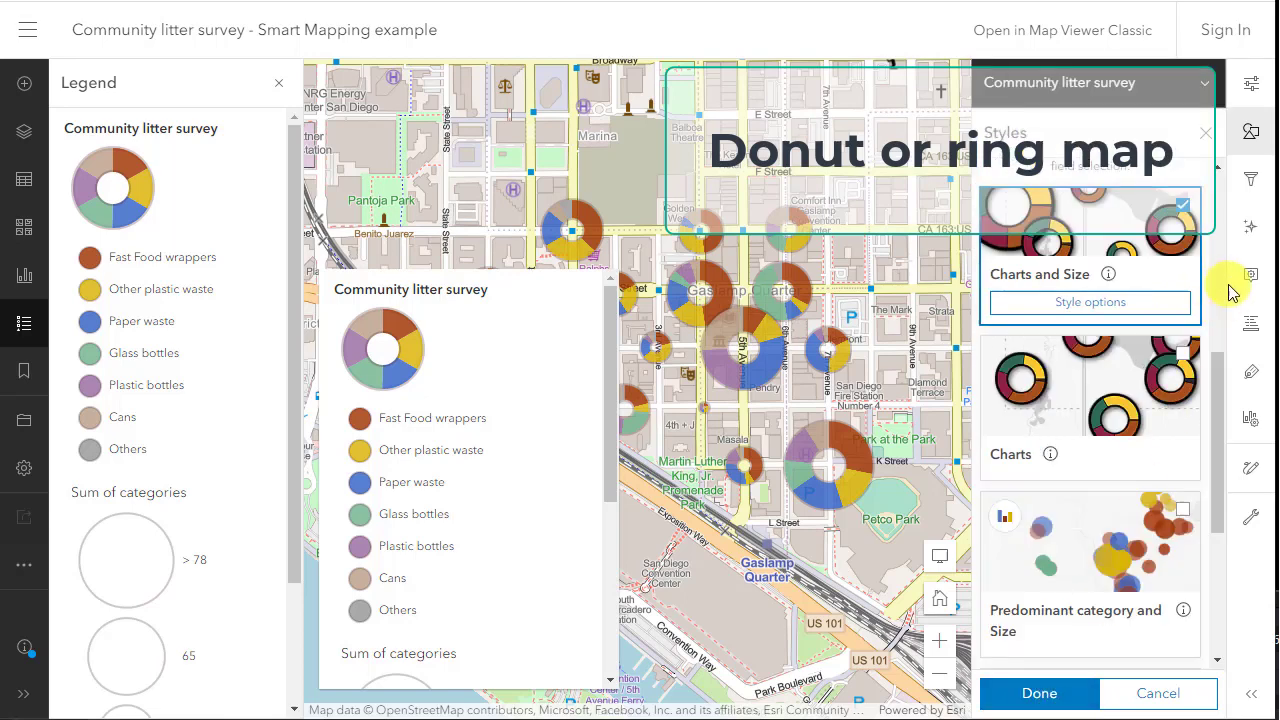
# Step: Add a drop shadow effect to the whole litter survey layer
pyautogui.click(1251, 232)
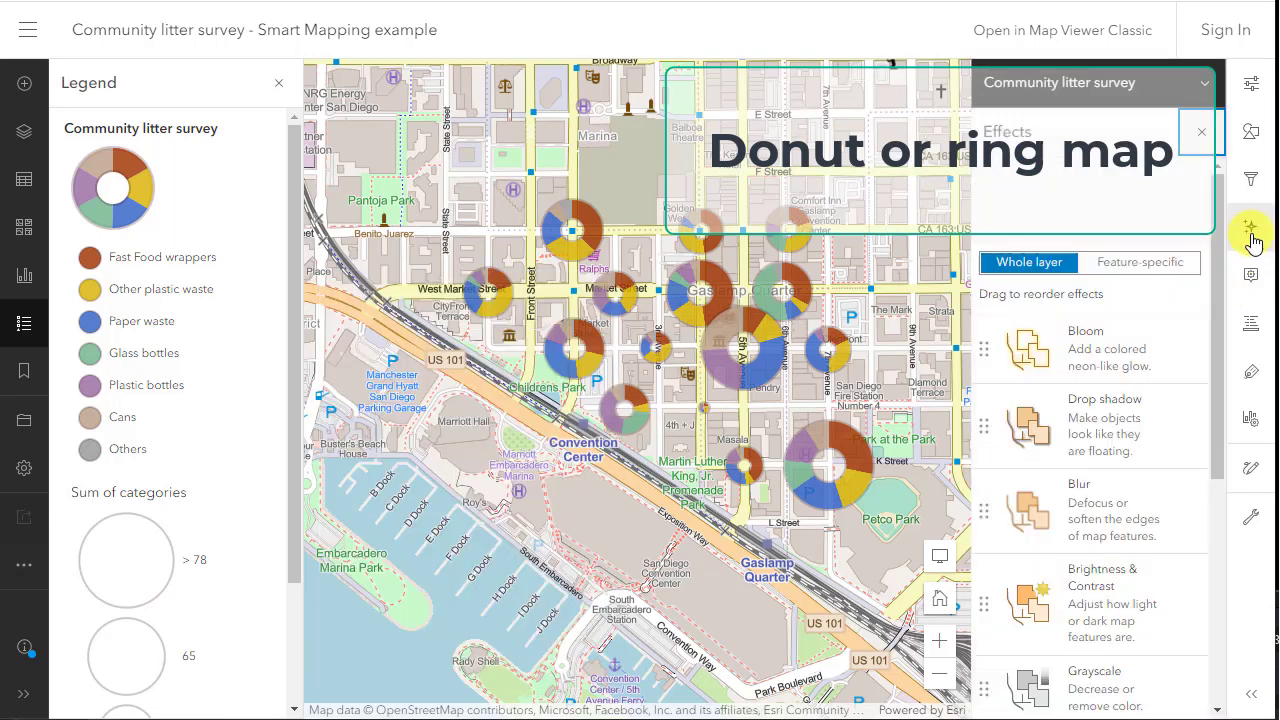
pyautogui.click(1115, 425)
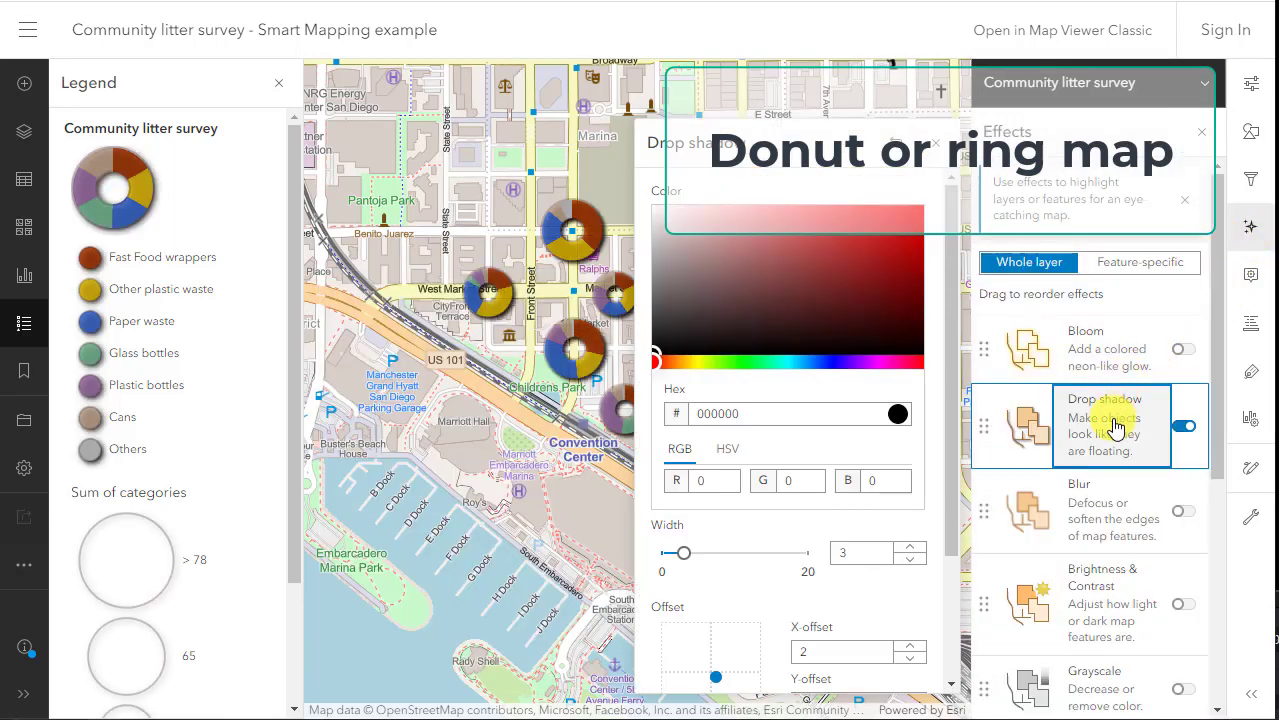
pyautogui.scroll(-2, 864, 605)
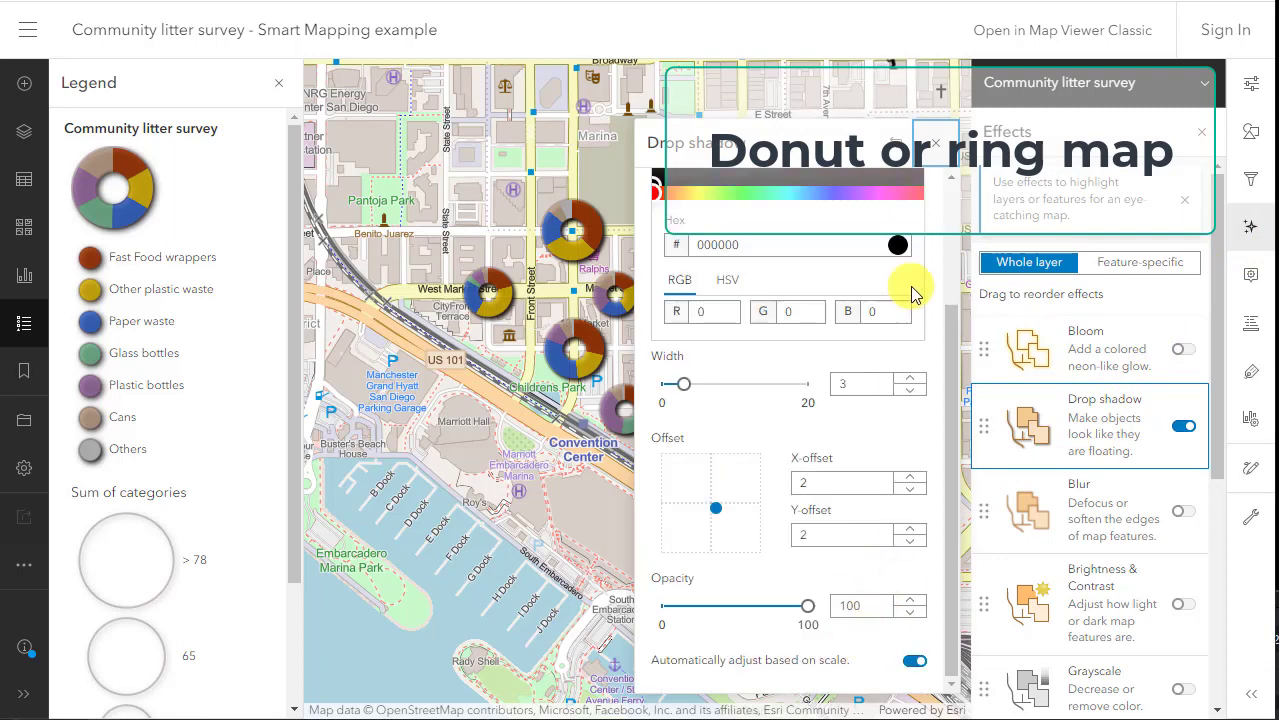
pyautogui.click(935, 155)
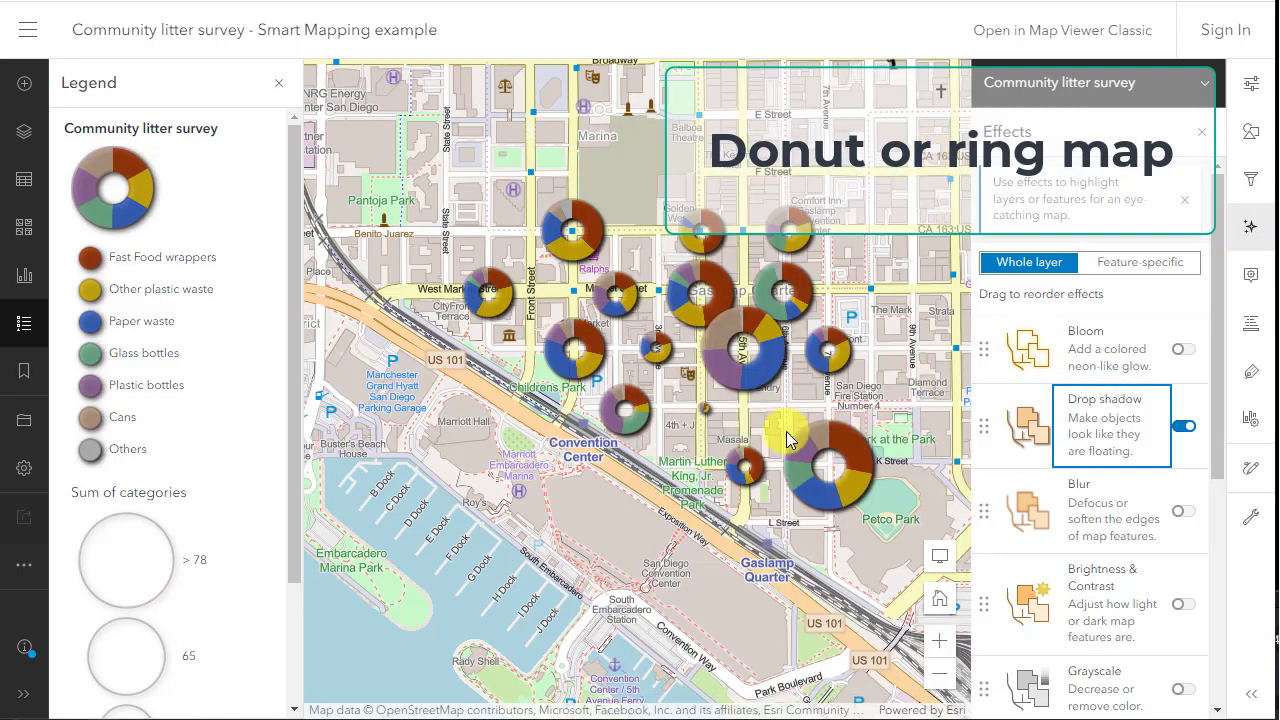
pyautogui.moveTo(786, 431); pyautogui.dragTo(761, 413)
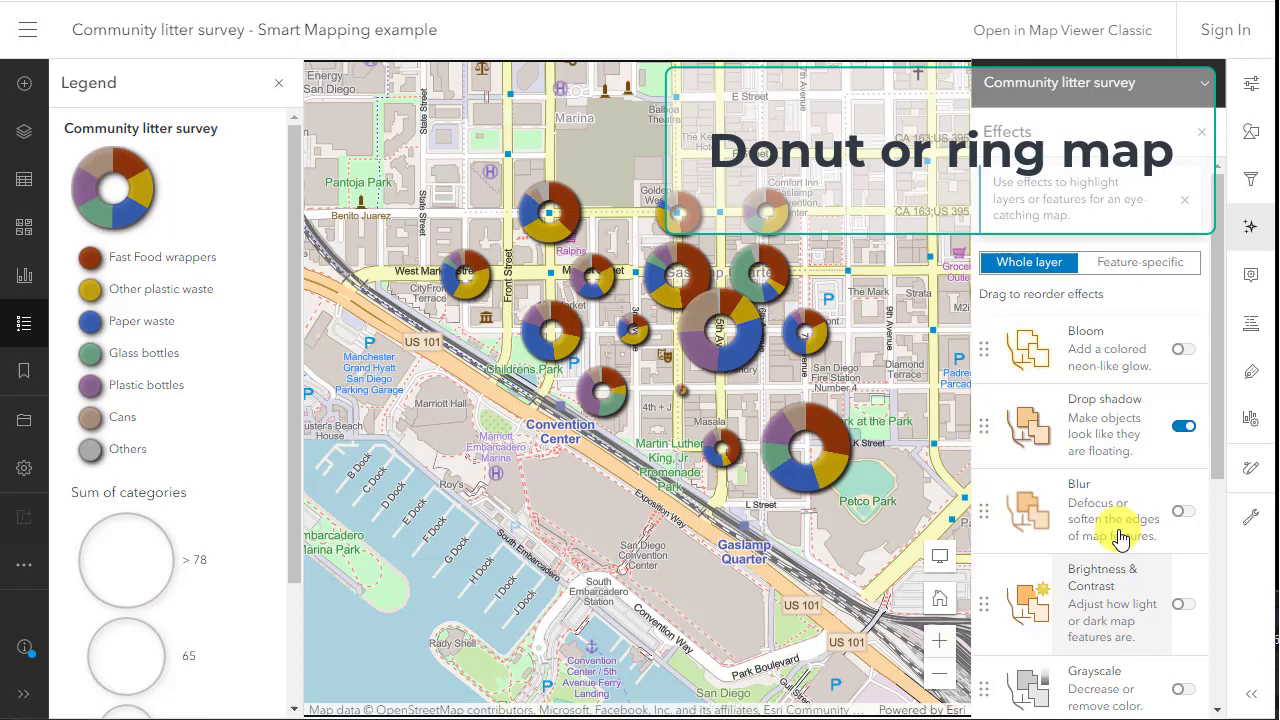
pyautogui.click(1201, 134)
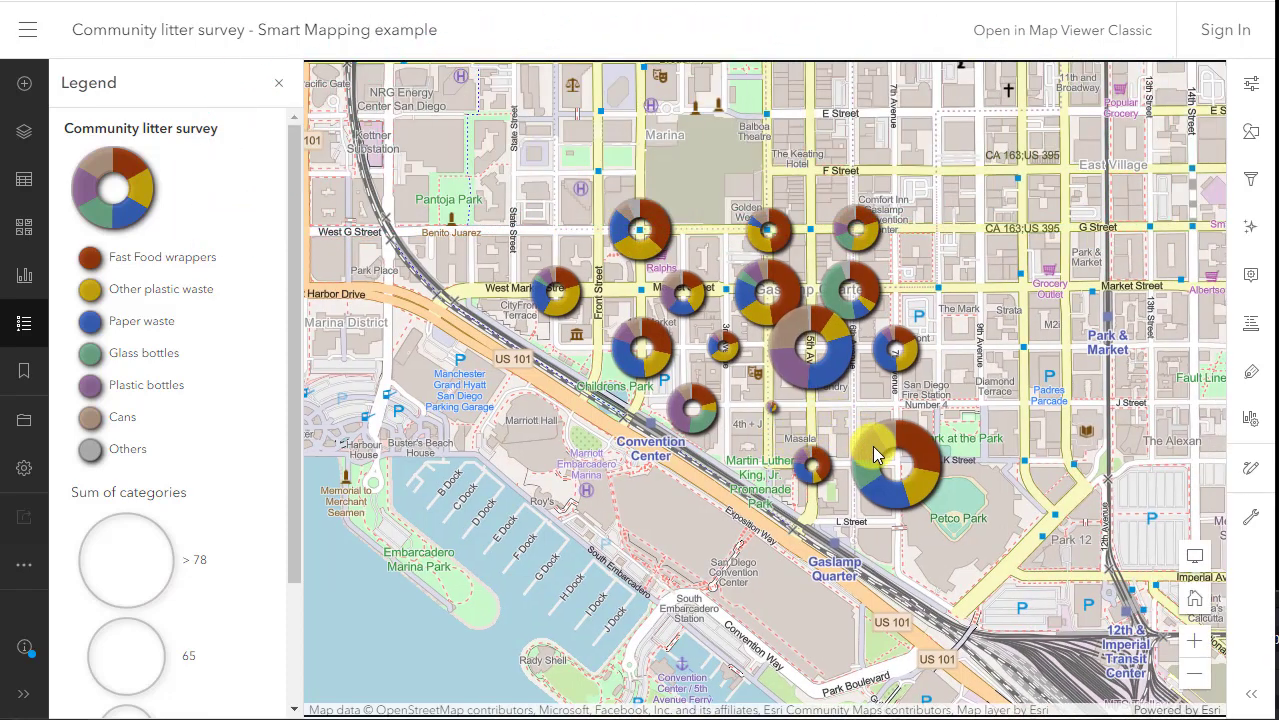
# Step: Read three survey sites' litter count popups, then zoom into the downtown donut cluster
pyautogui.click(873, 446)
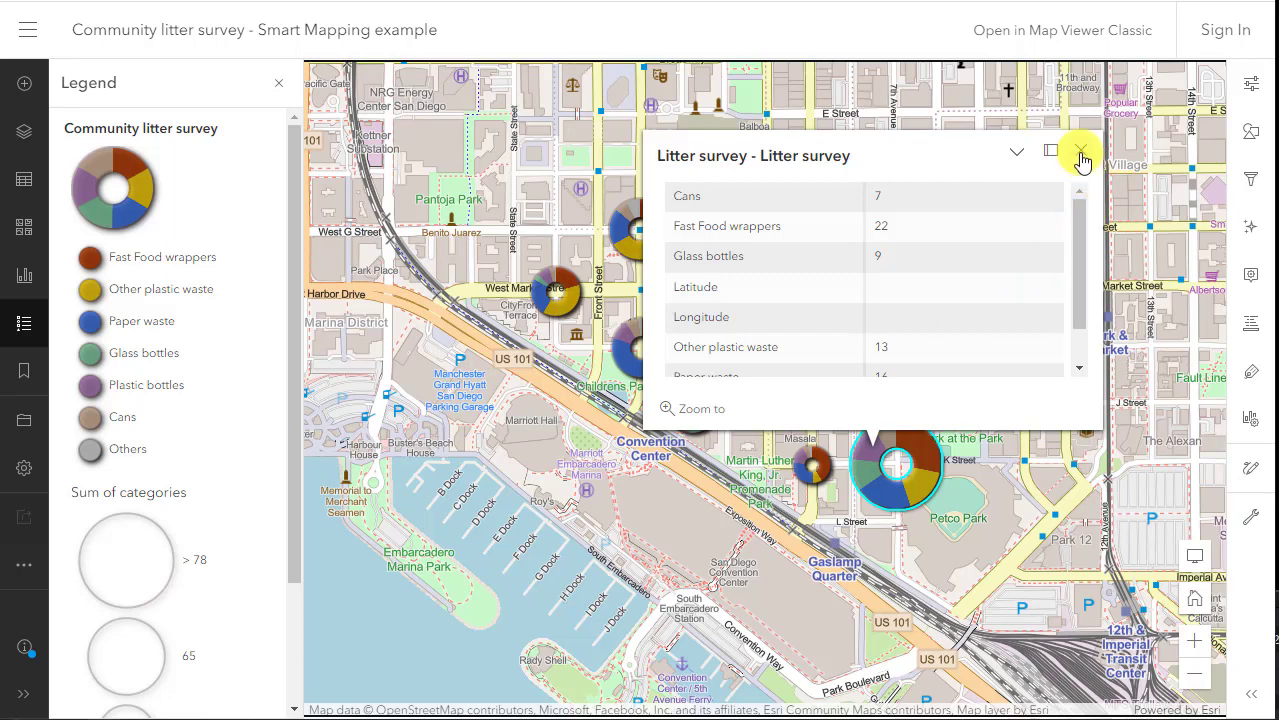
pyautogui.click(811, 465)
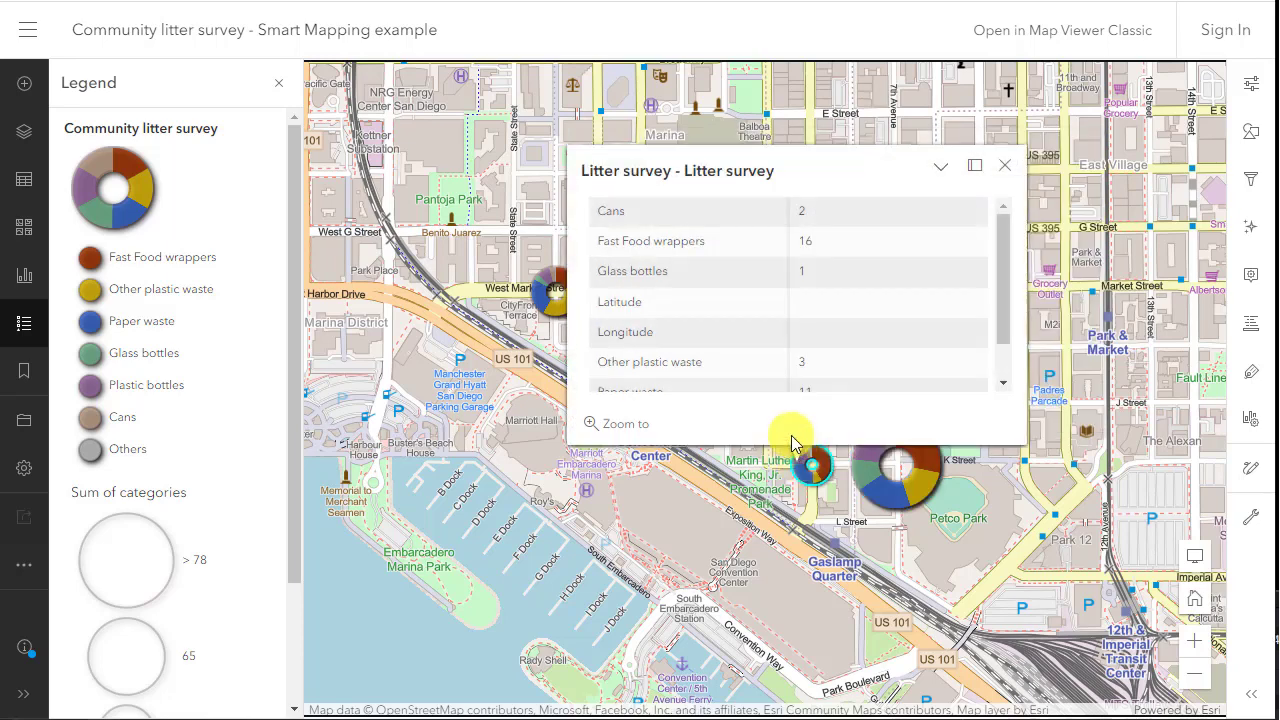
pyautogui.click(548, 305)
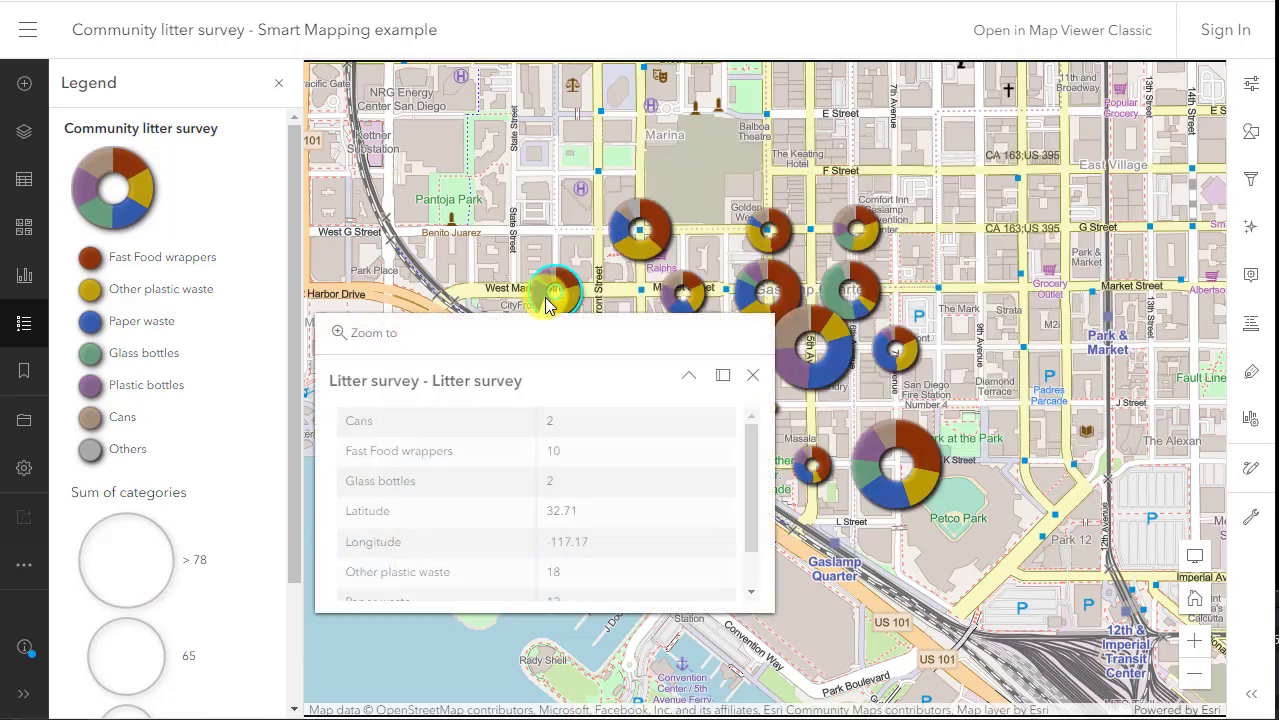
pyautogui.click(751, 374)
pyautogui.moveTo(820, 443); pyautogui.dragTo(904, 532)
pyautogui.scroll(2, 814, 472)
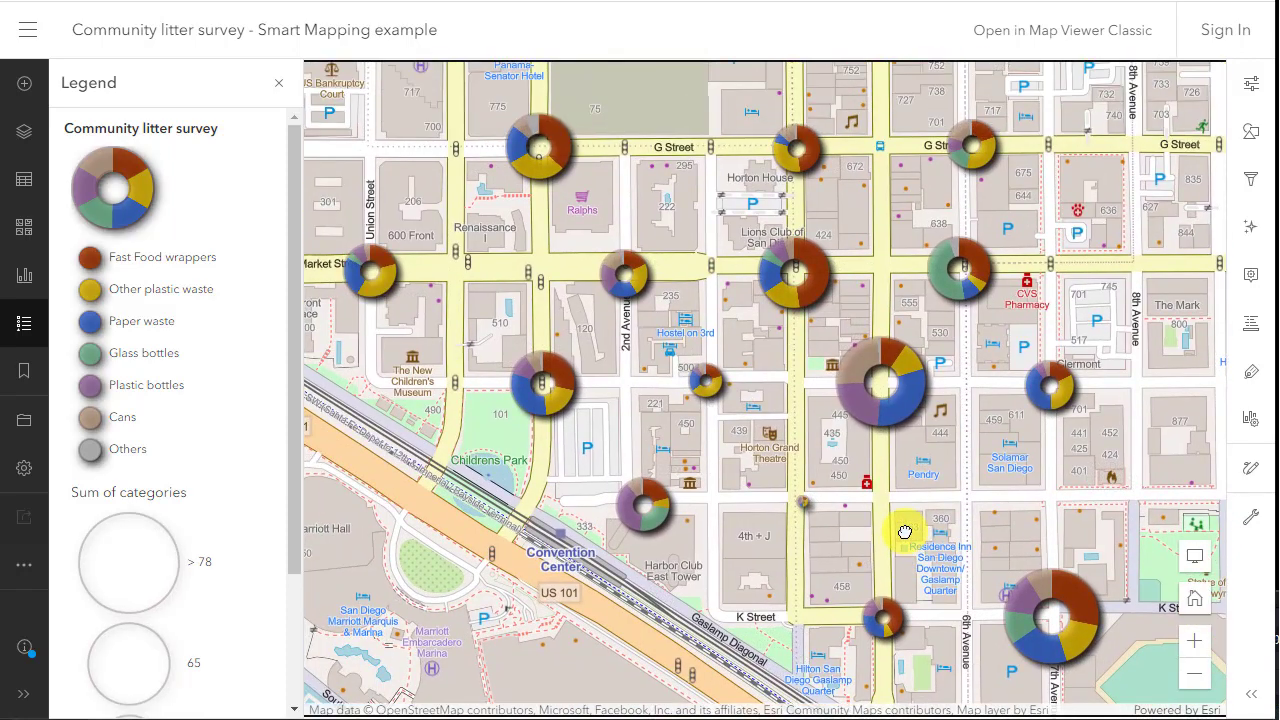
# Step: Set the Charts (color) Grouping % to 28 so minor categories merge into Other
pyautogui.click(1249, 134)
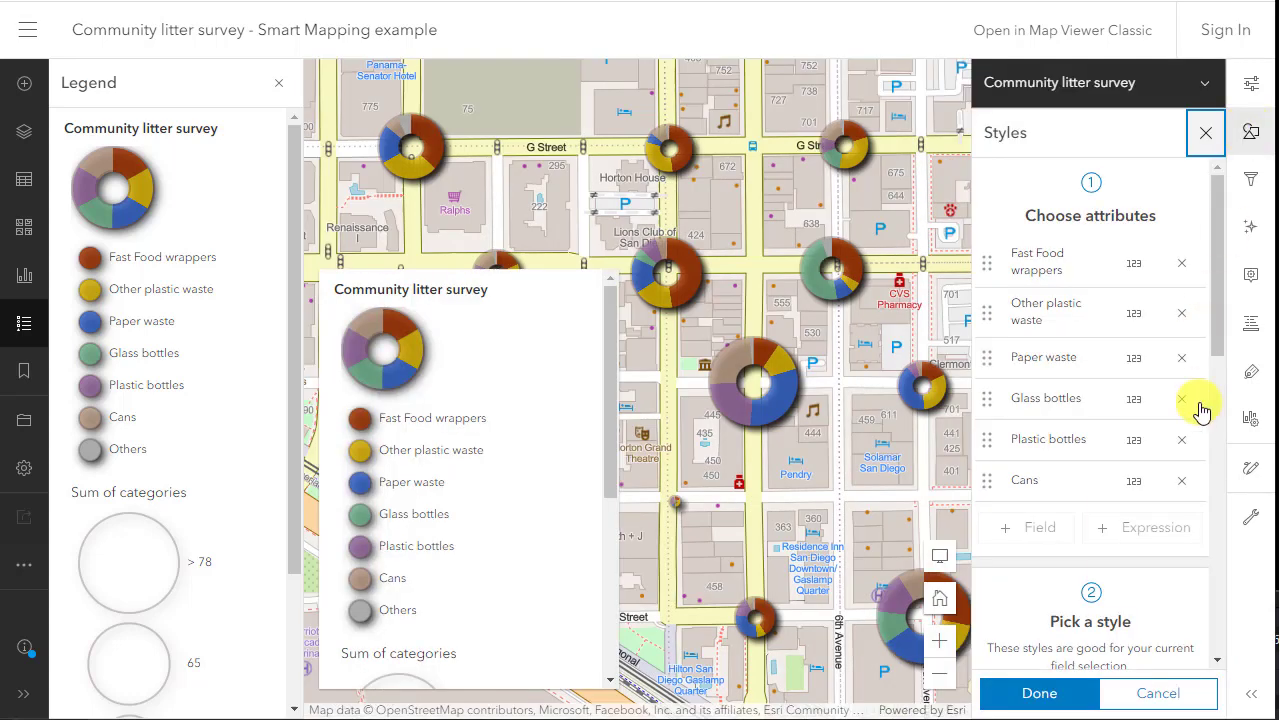
pyautogui.scroll(-5, 1198, 440)
pyautogui.click(1103, 408)
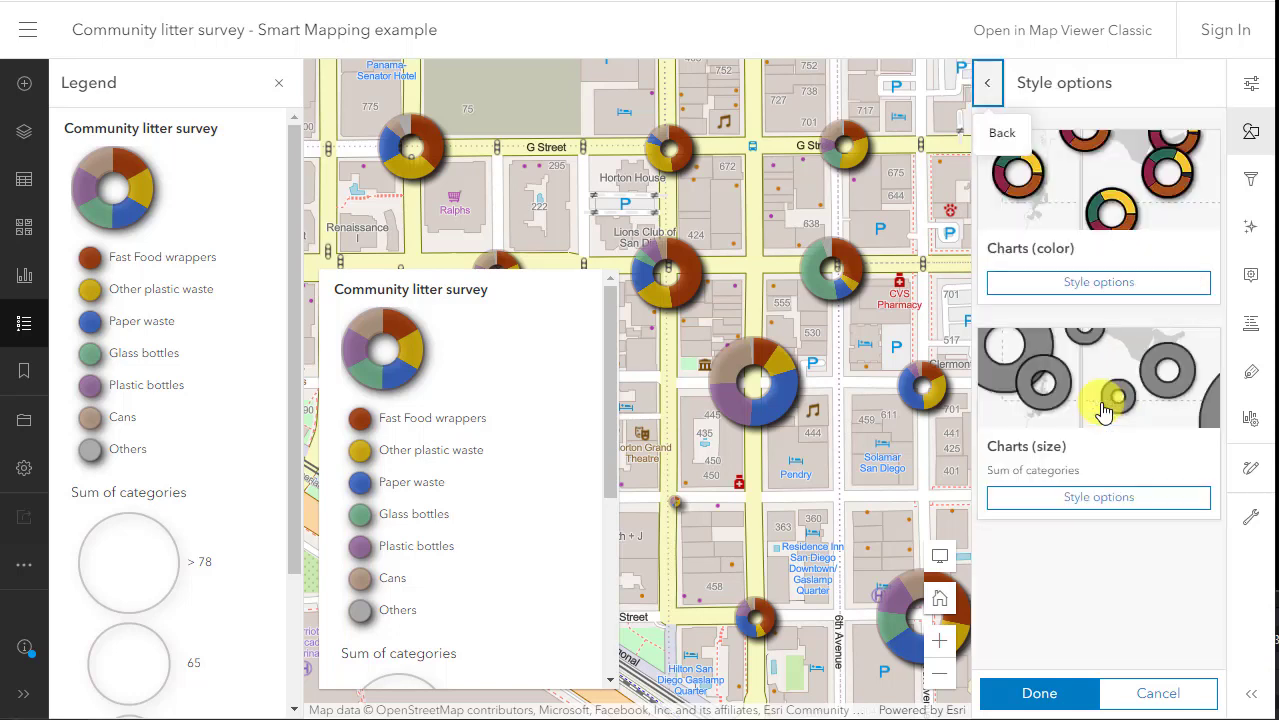
pyautogui.click(1099, 284)
pyautogui.scroll(-1, 1110, 400)
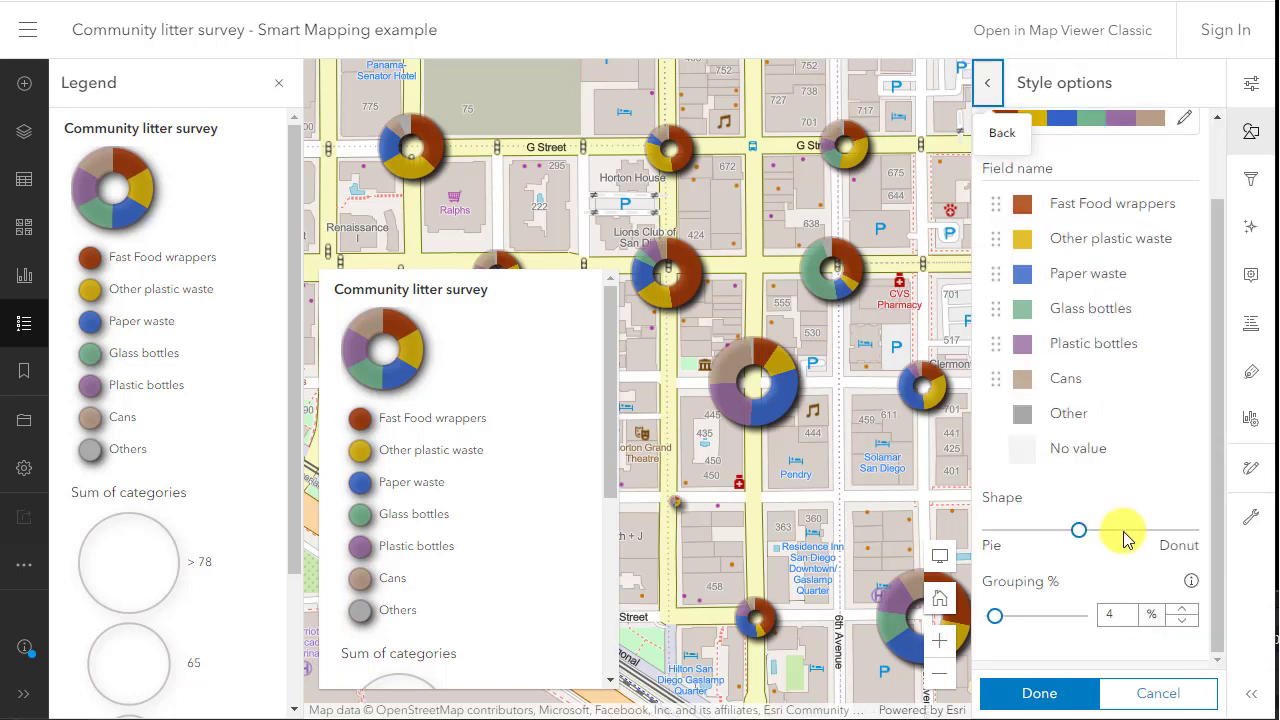
pyautogui.moveTo(1002, 617); pyautogui.dragTo(1045, 617)
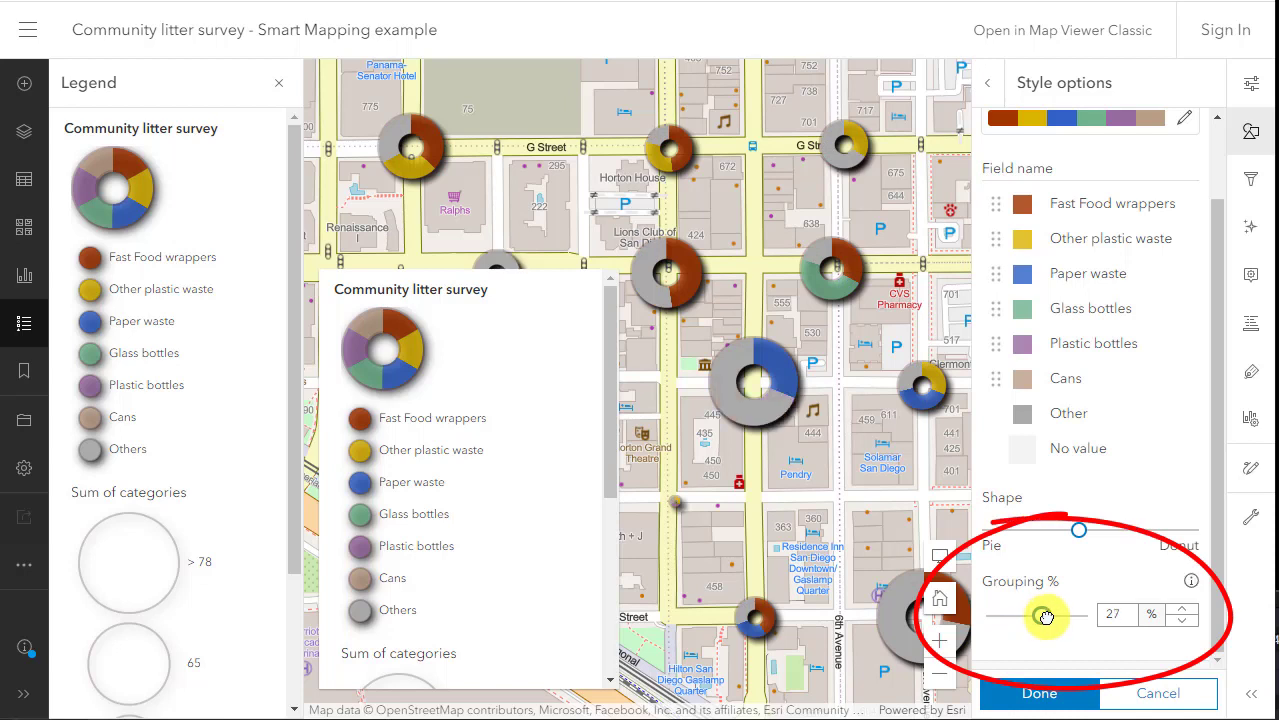
pyautogui.click(1045, 690)
pyautogui.scroll(-3, 588, 566)
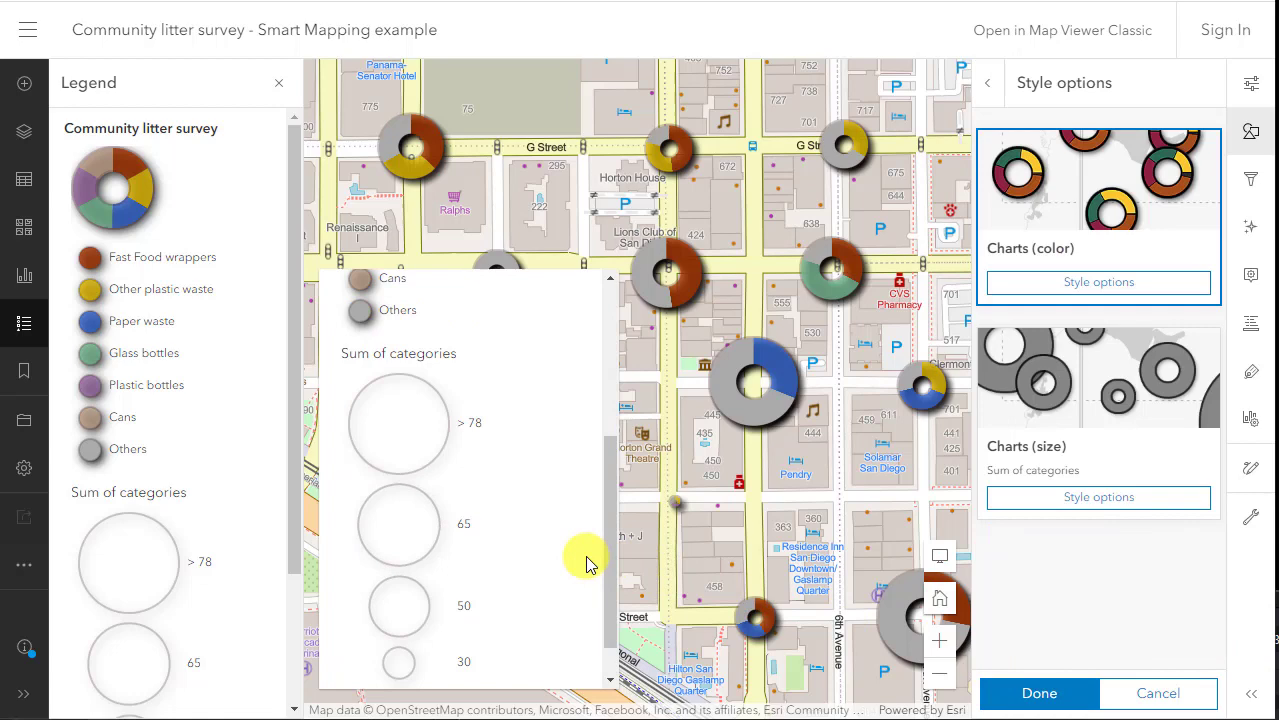
pyautogui.scroll(3, 586, 566)
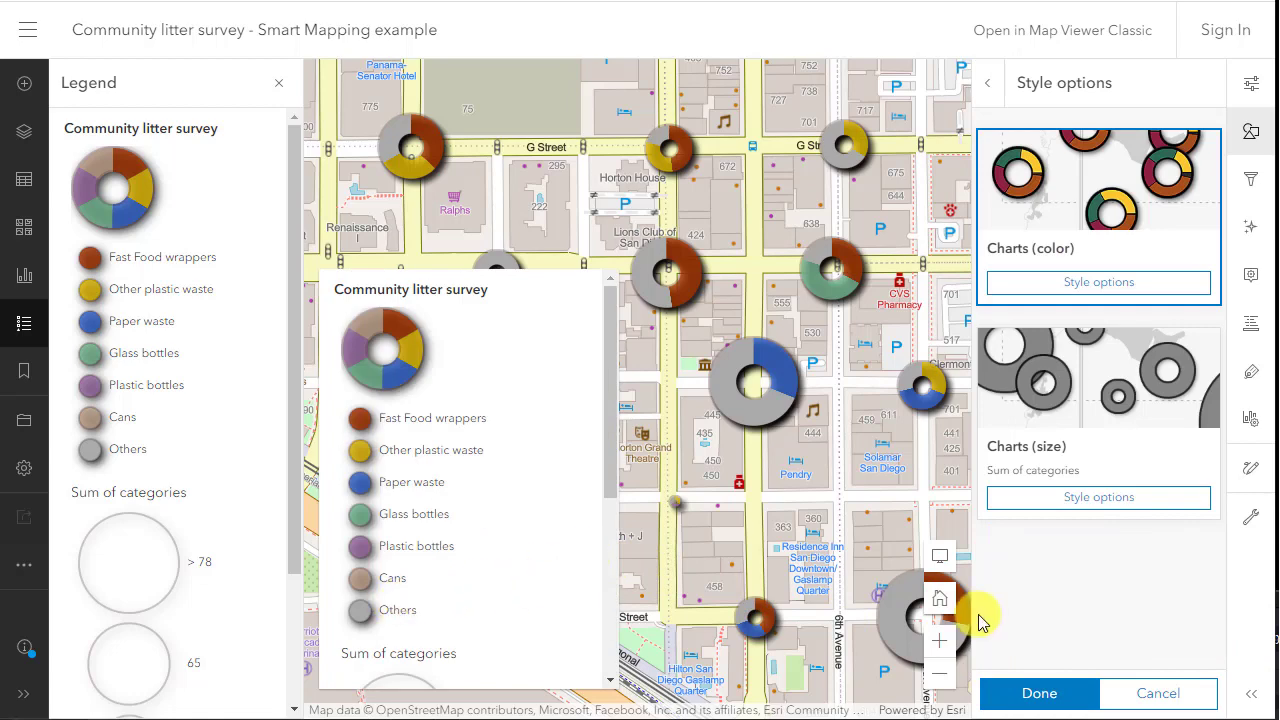
# Step: Fine-tune the Charts (color) Grouping % and close the Legend to widen the map
pyautogui.click(1115, 284)
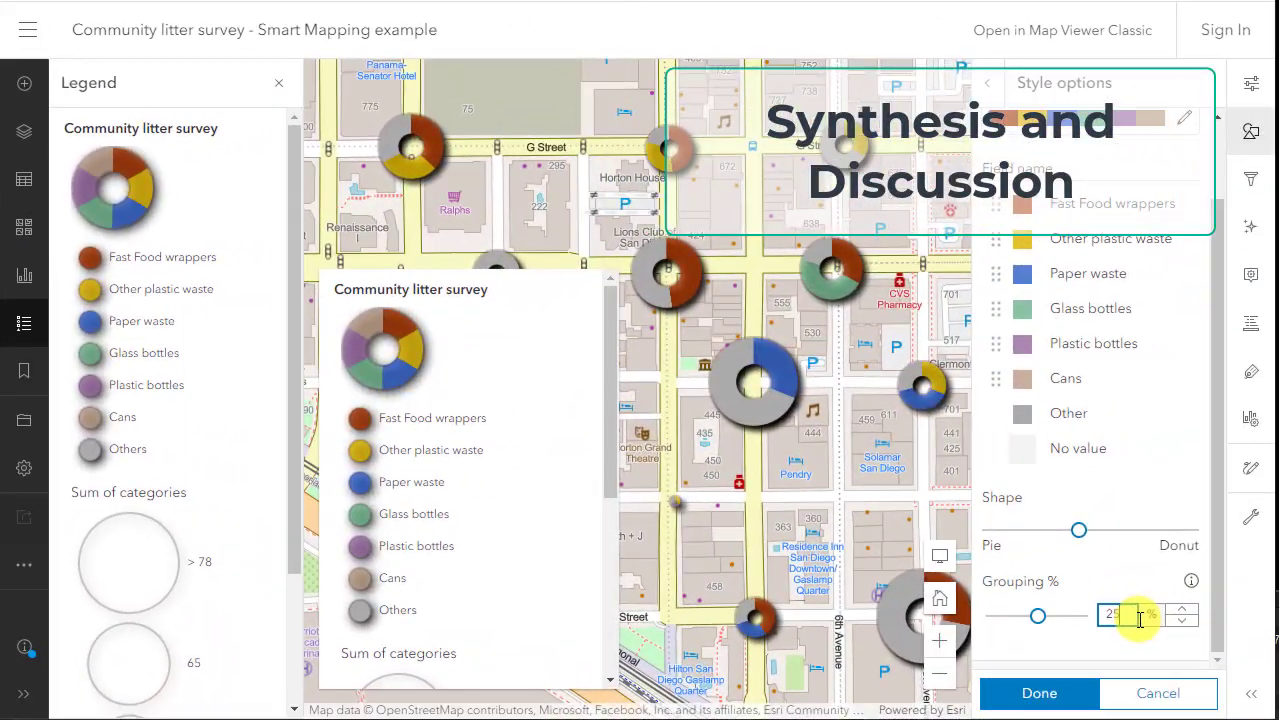
pyautogui.click(1010, 690)
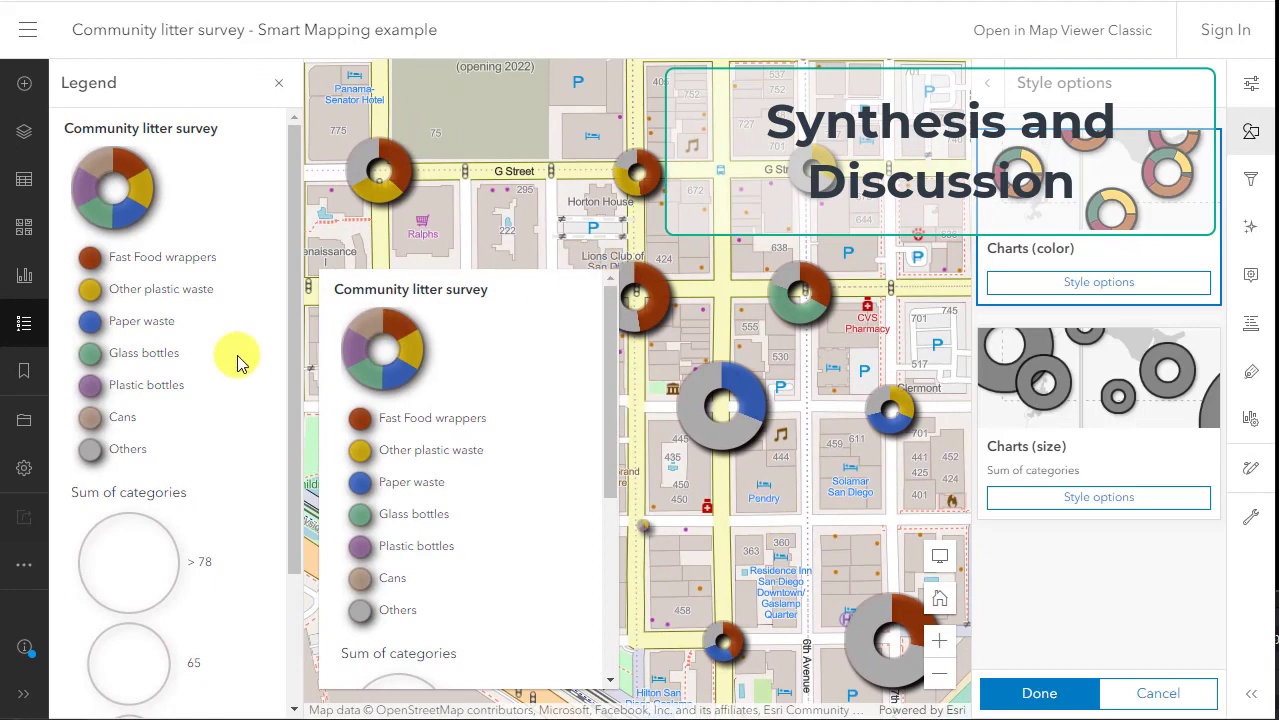
pyautogui.click(24, 323)
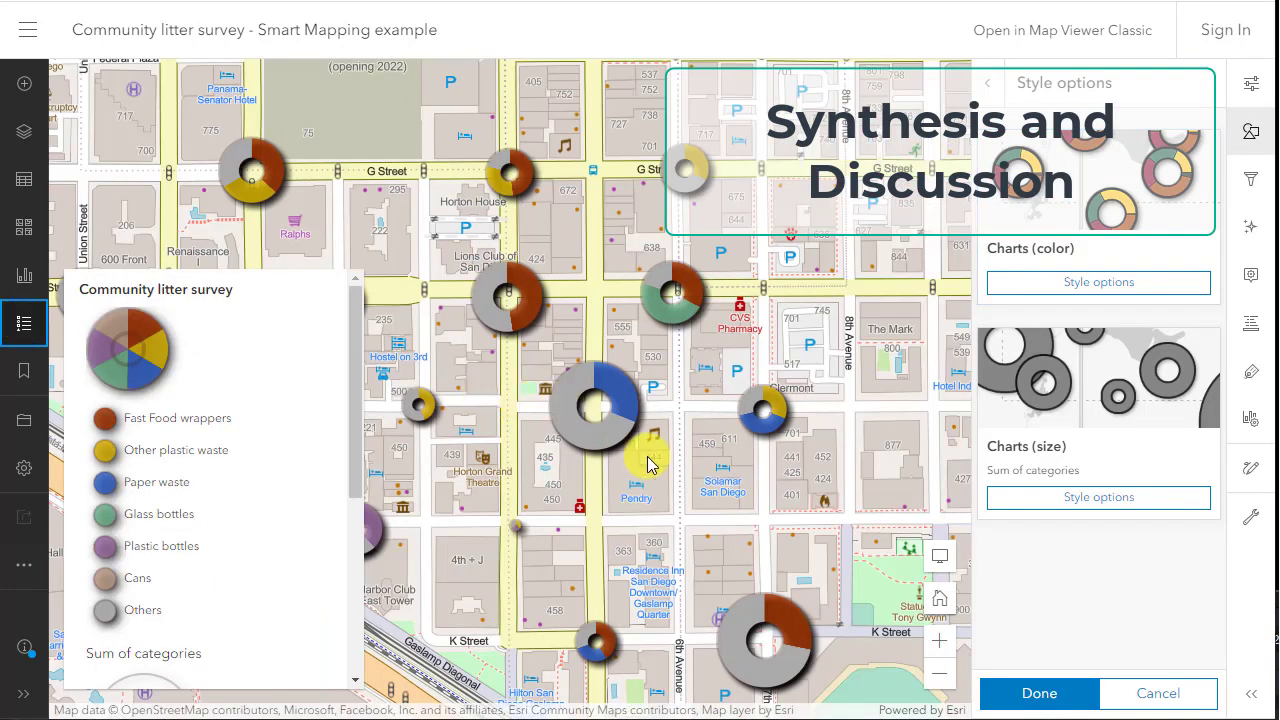
pyautogui.moveTo(648, 463); pyautogui.dragTo(738, 465)
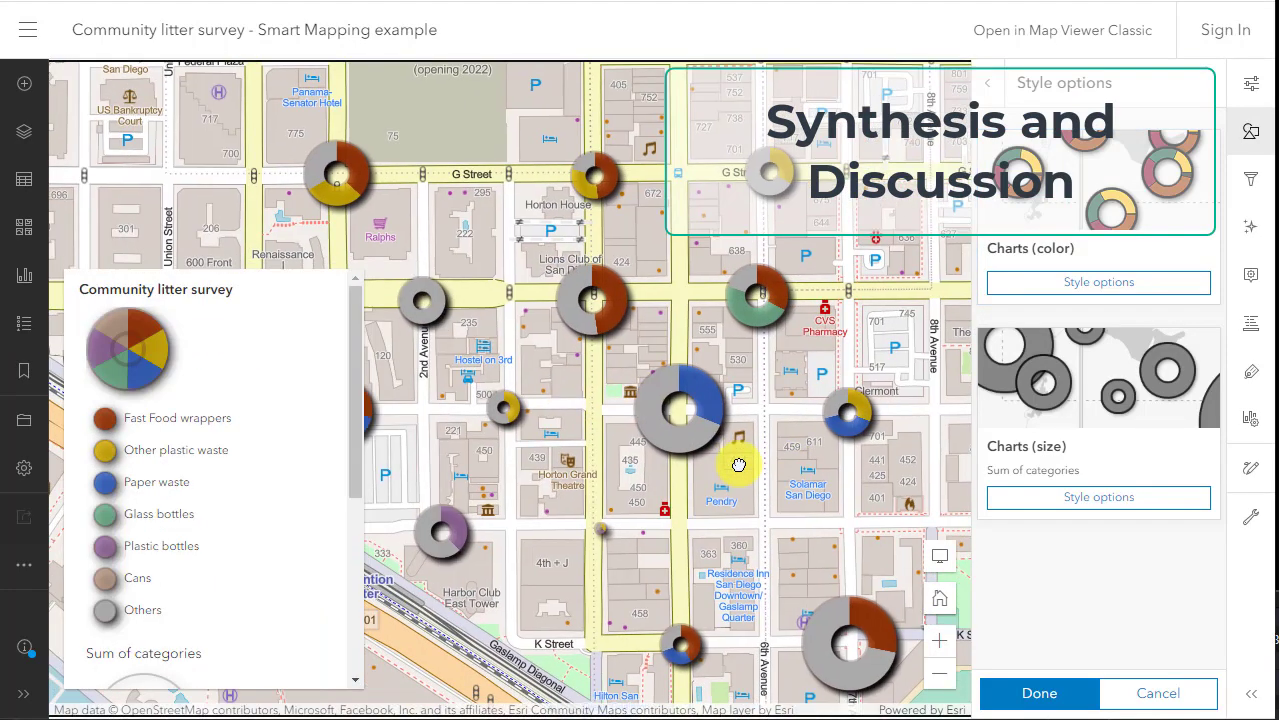
# Step: Check a large site's litter counts, then apply the finished Charts and Size style
pyautogui.click(683, 447)
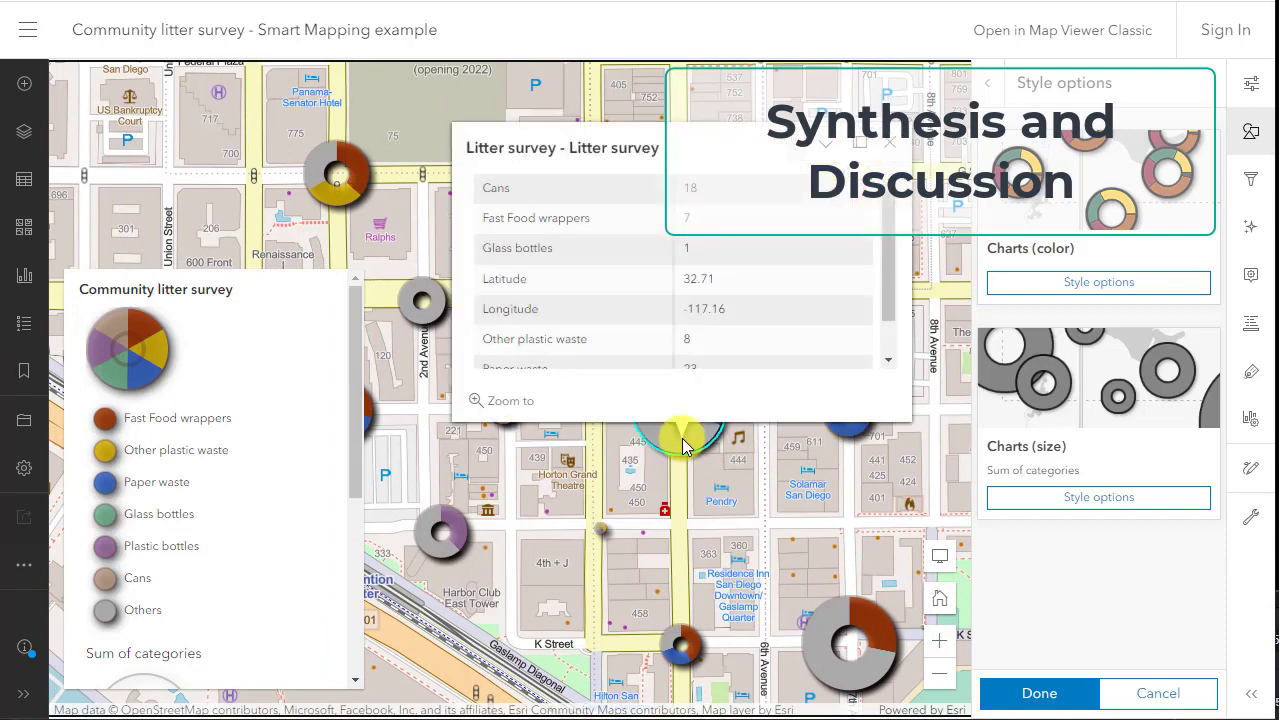
pyautogui.click(891, 148)
pyautogui.scroll(-1, 808, 343)
pyautogui.click(1035, 697)
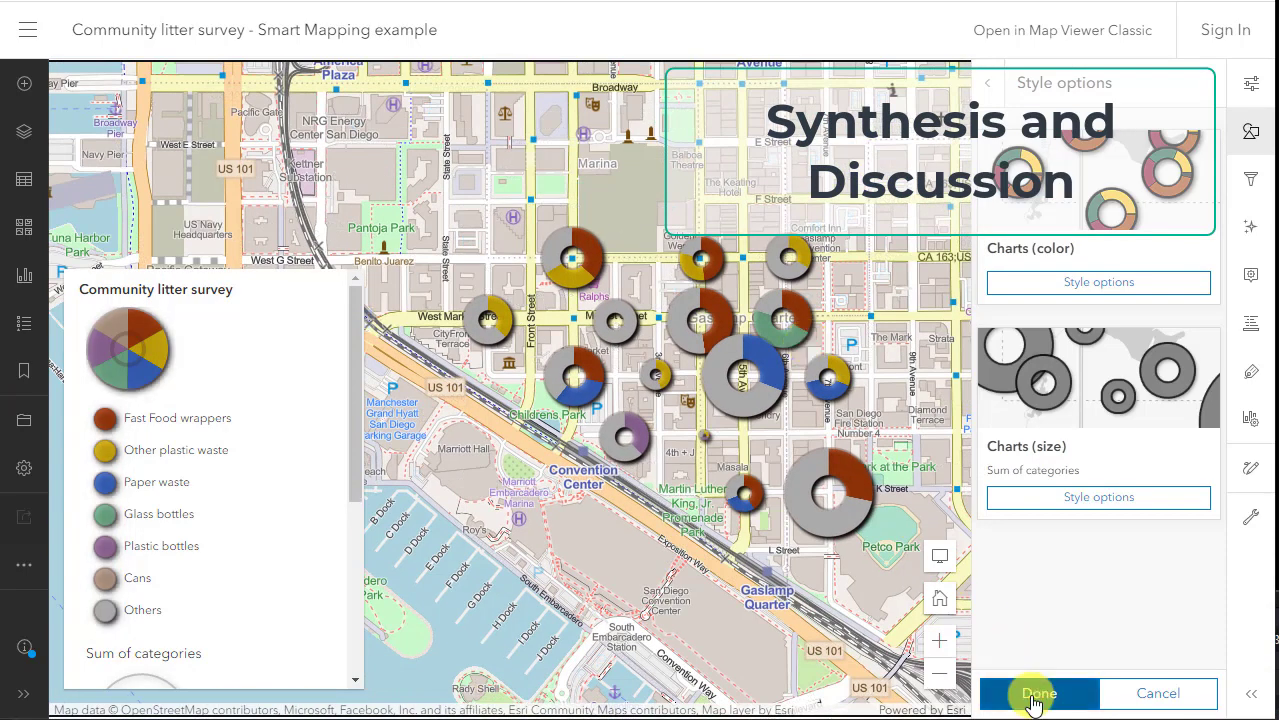
pyautogui.moveTo(701, 624); pyautogui.dragTo(666, 569)
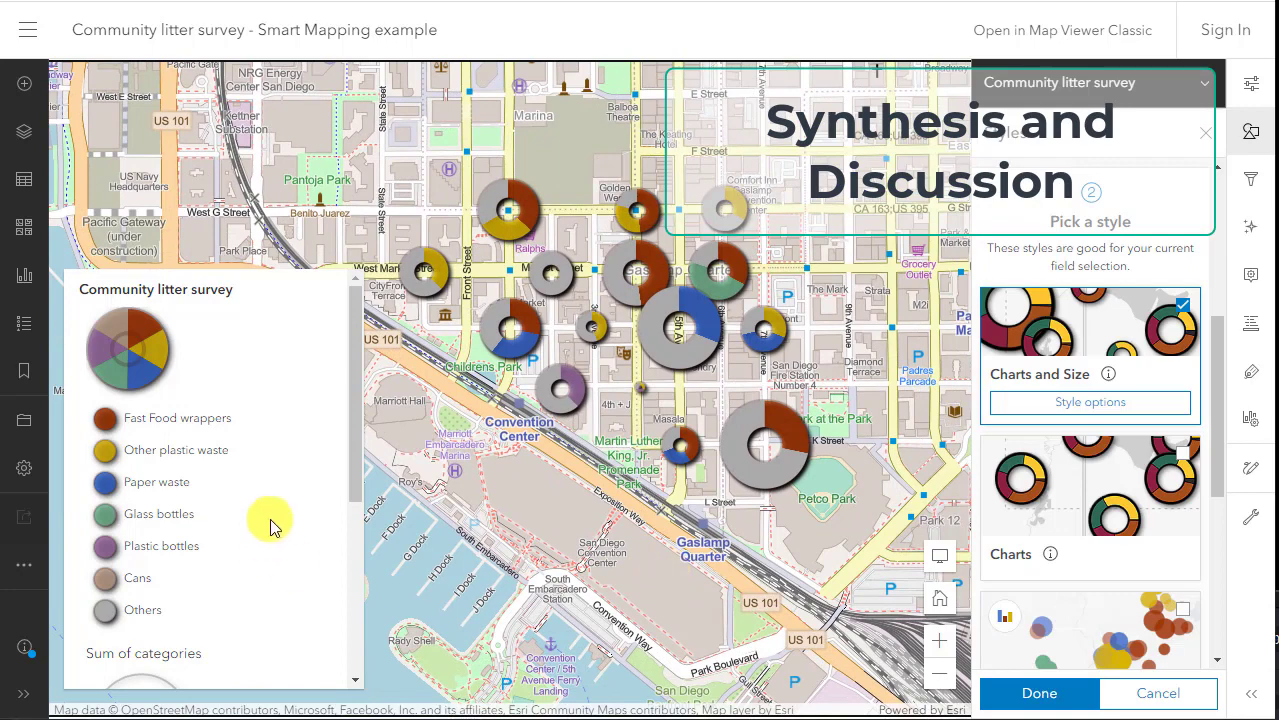
# Step: Switch the basemap to Light Gray Canvas and bring the Legend back
pyautogui.click(18, 229)
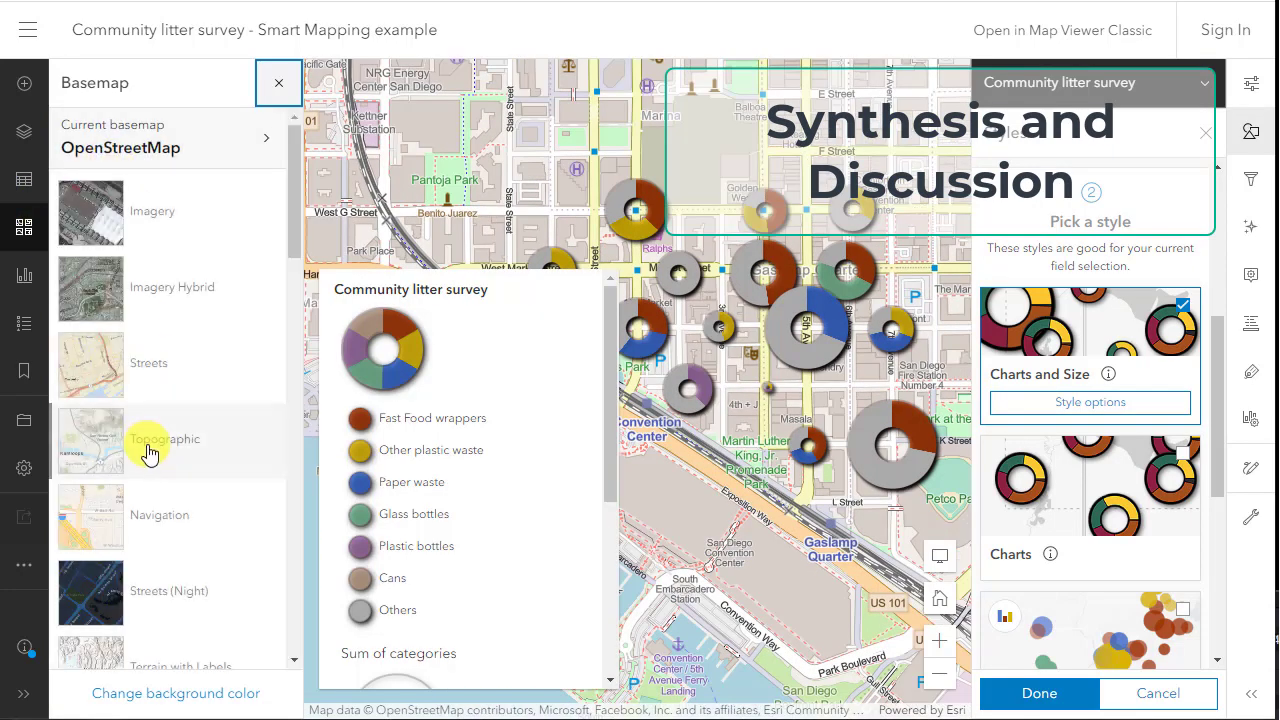
pyautogui.scroll(-3, 172, 486)
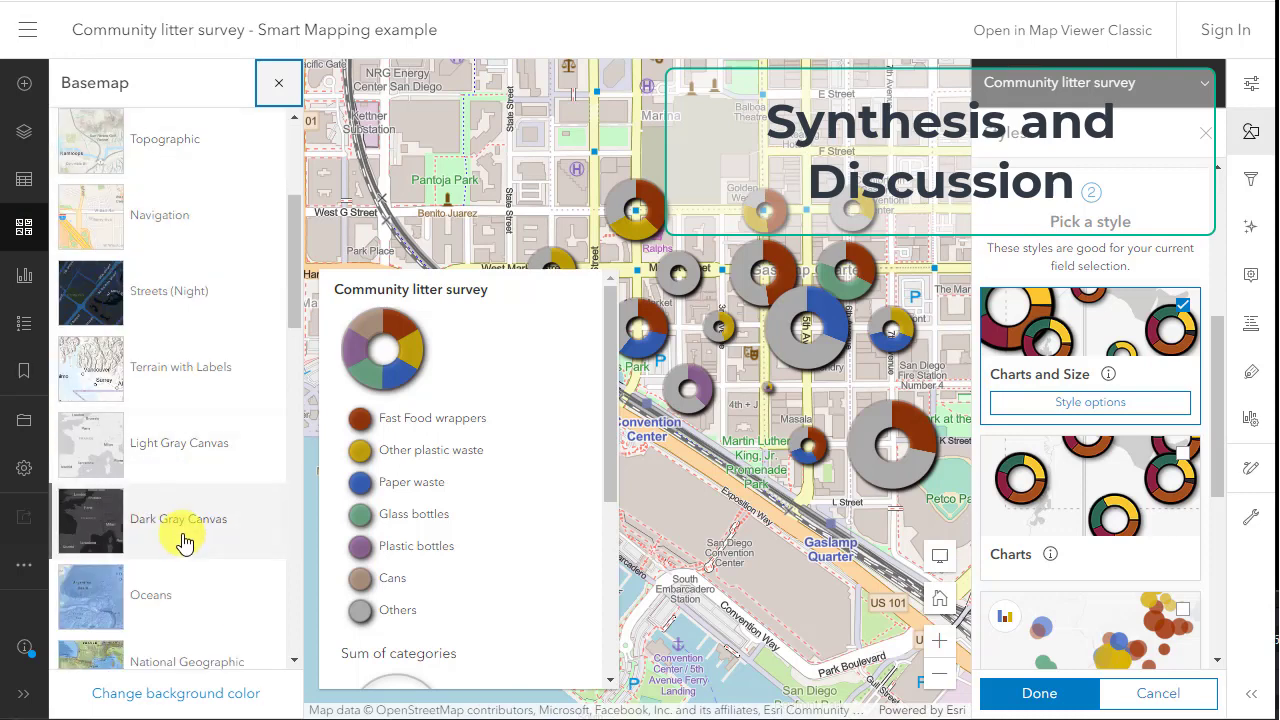
pyautogui.click(180, 451)
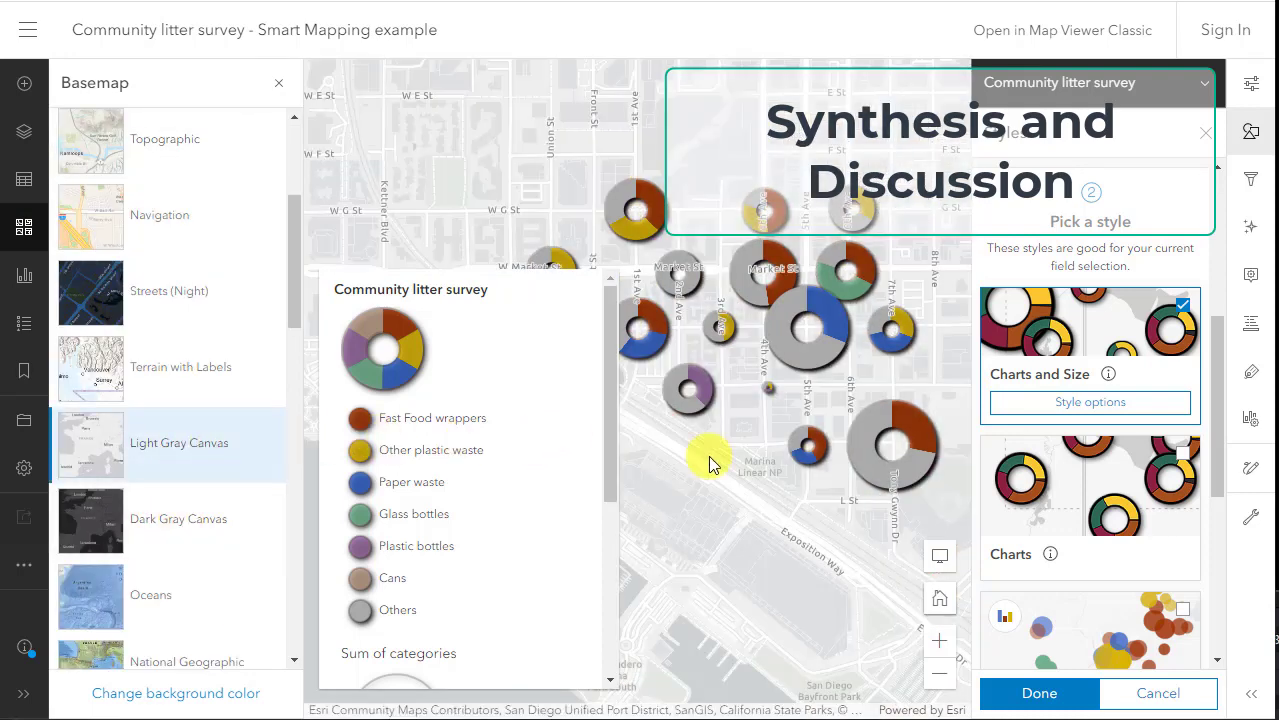
pyautogui.moveTo(716, 361); pyautogui.dragTo(720, 409)
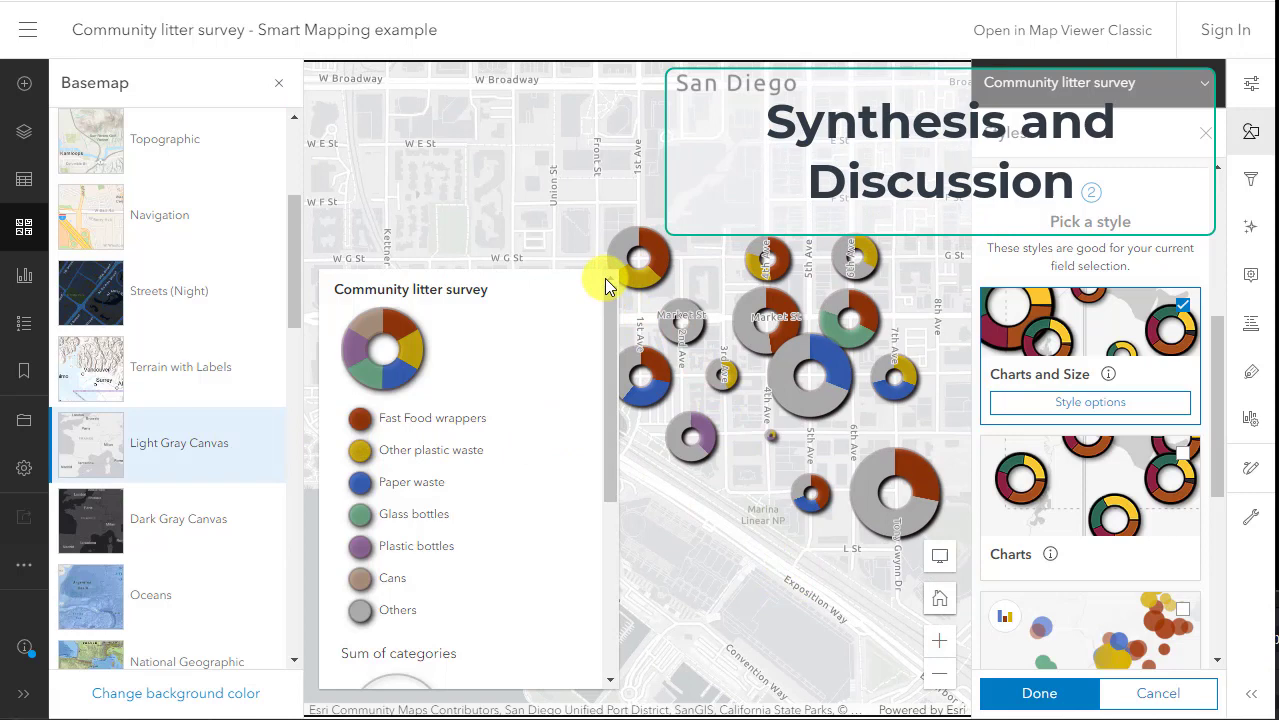
pyautogui.click(26, 336)
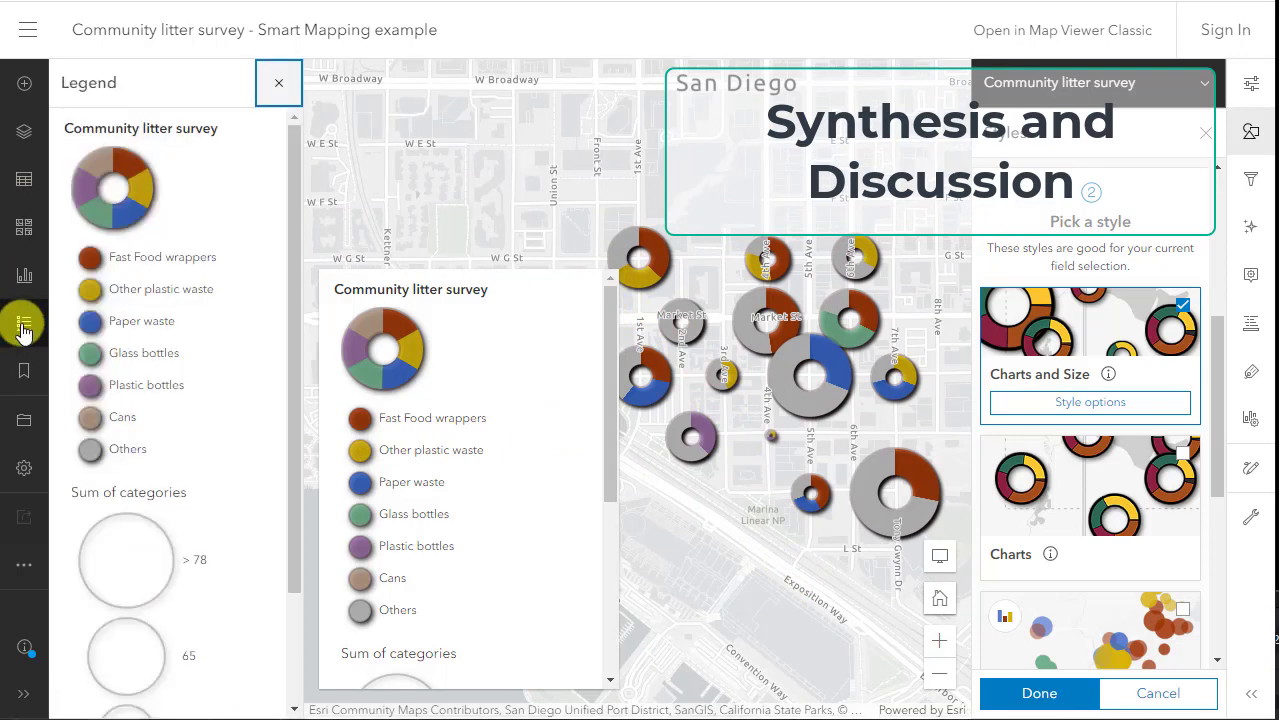
pyautogui.click(25, 280)
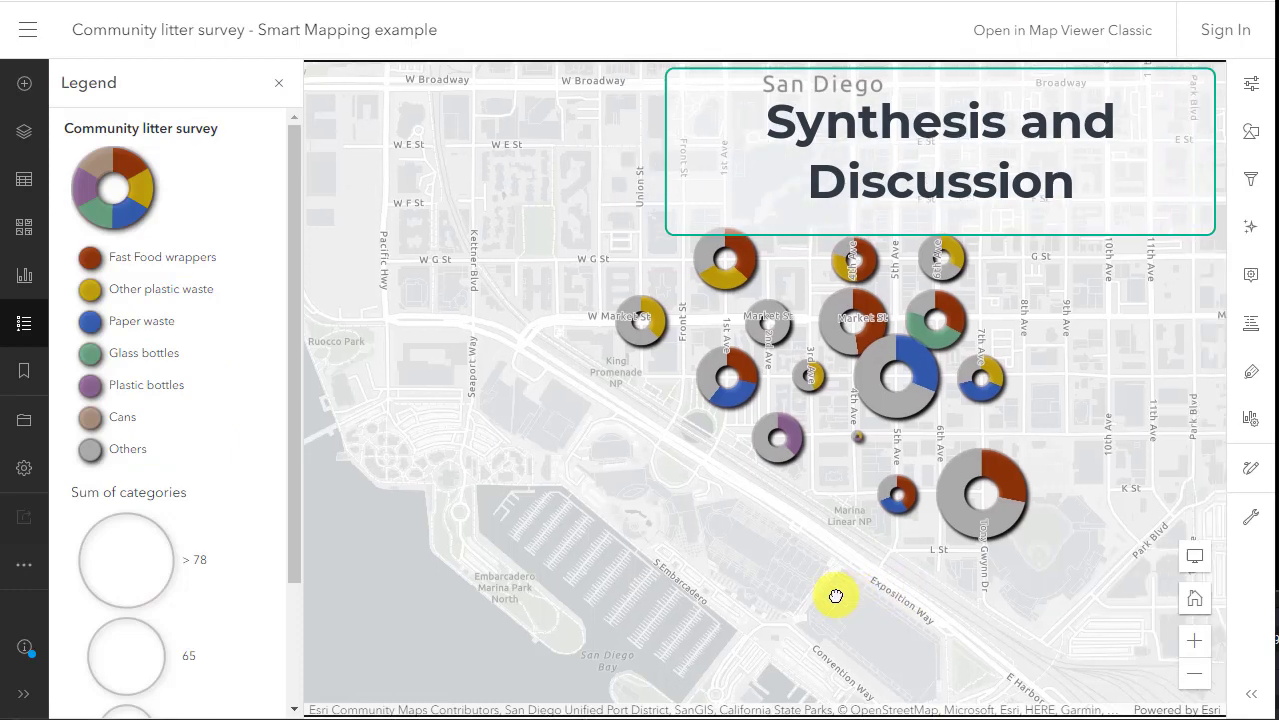
pyautogui.scroll(5, 794, 549)
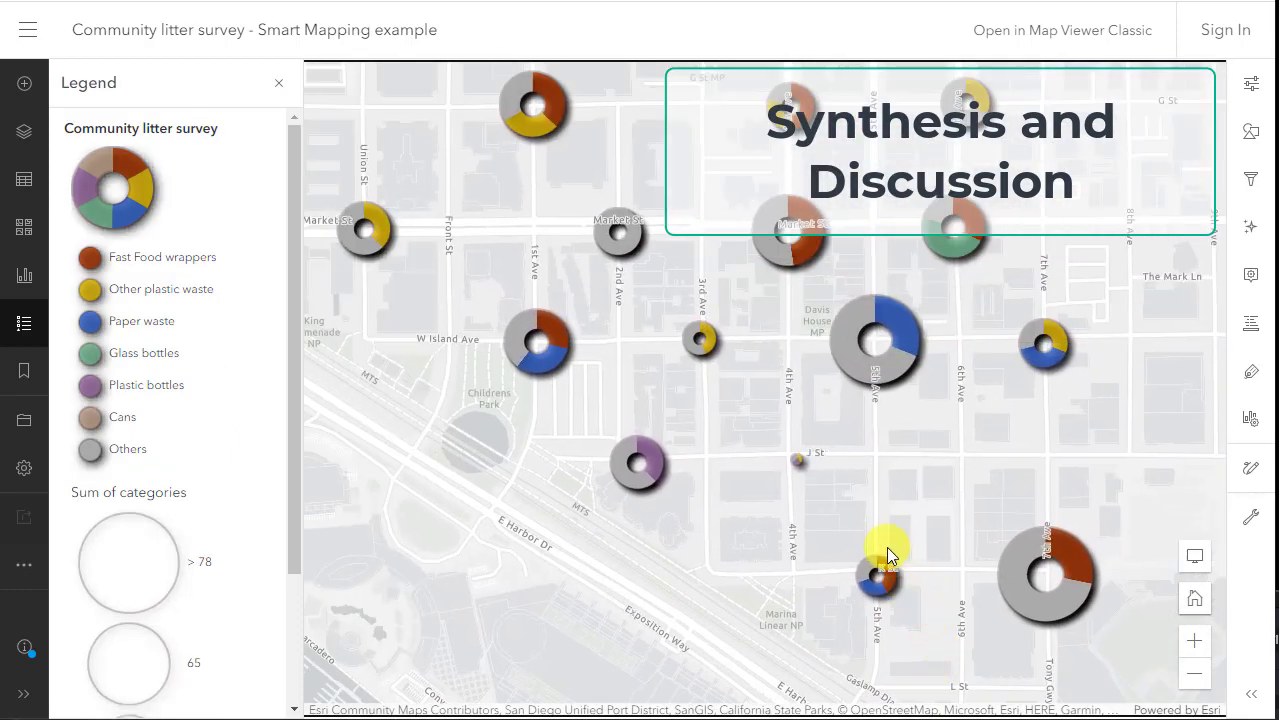
# Step: Read the 7th Ave site's litter counts, then recentre the map on the survey sites
pyautogui.scroll(-5, 901, 548)
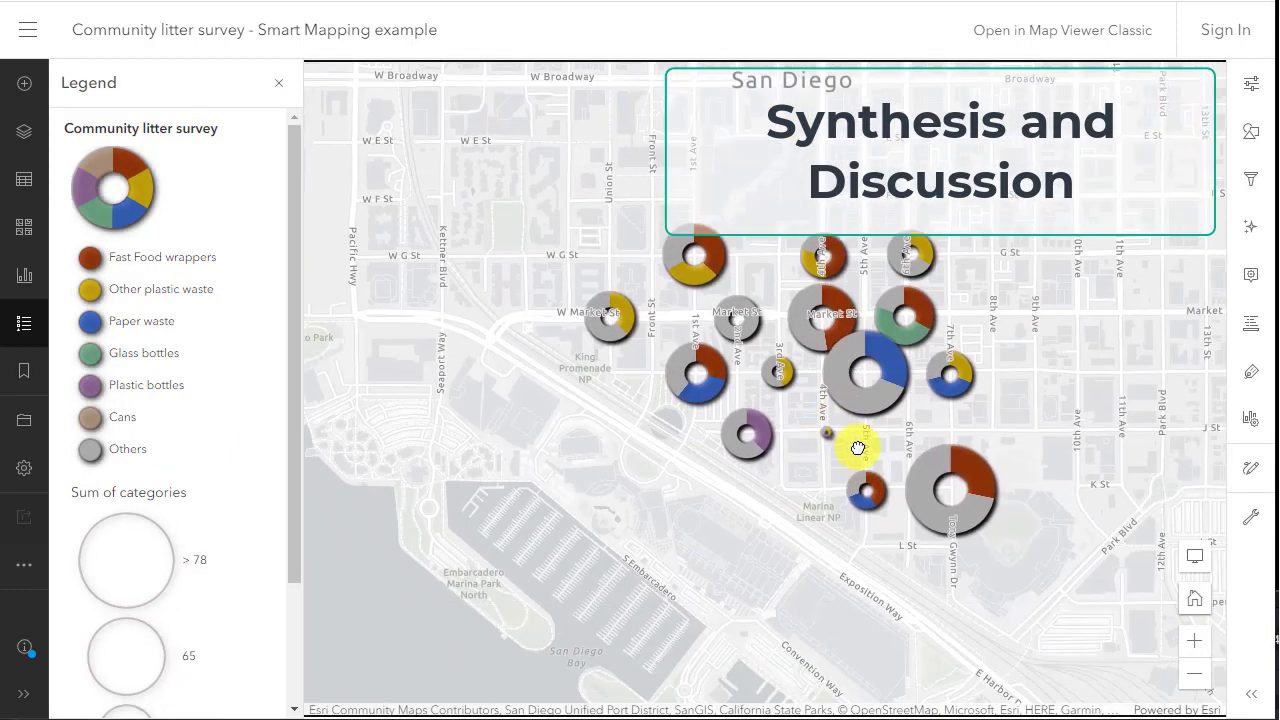
pyautogui.moveTo(857, 448); pyautogui.dragTo(798, 485)
pyautogui.scroll(2, 862, 431)
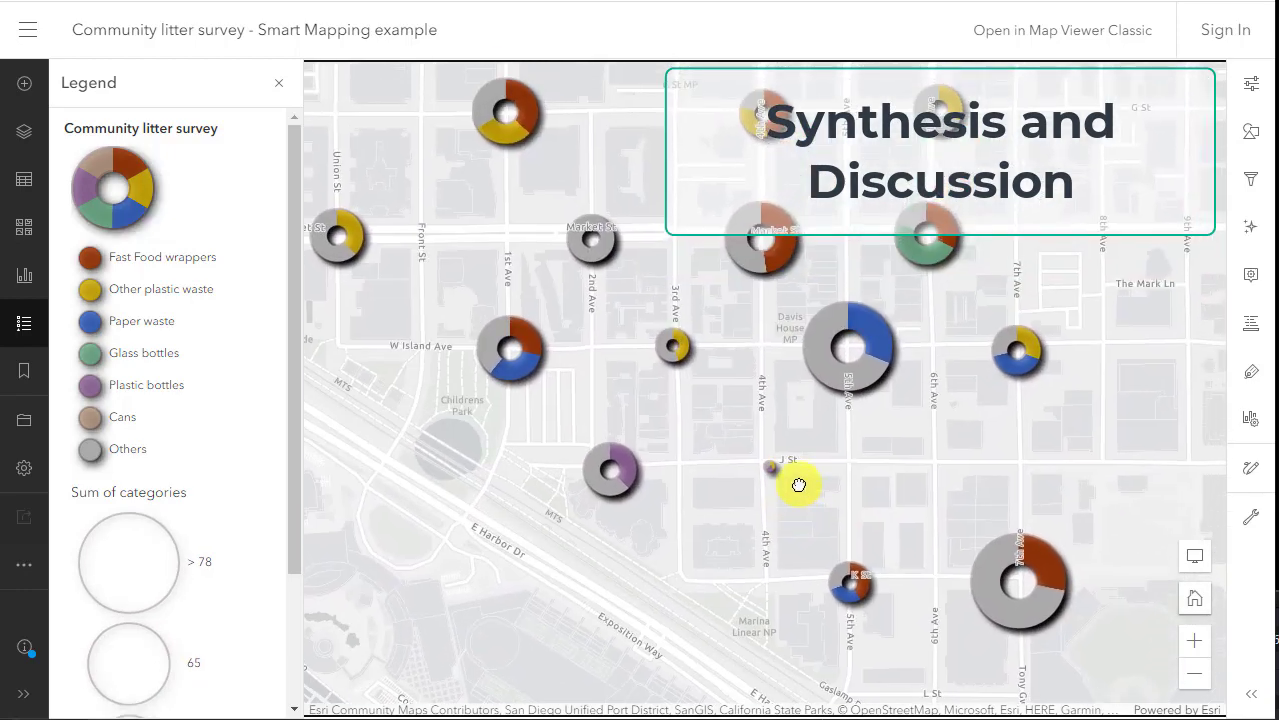
pyautogui.click(1026, 367)
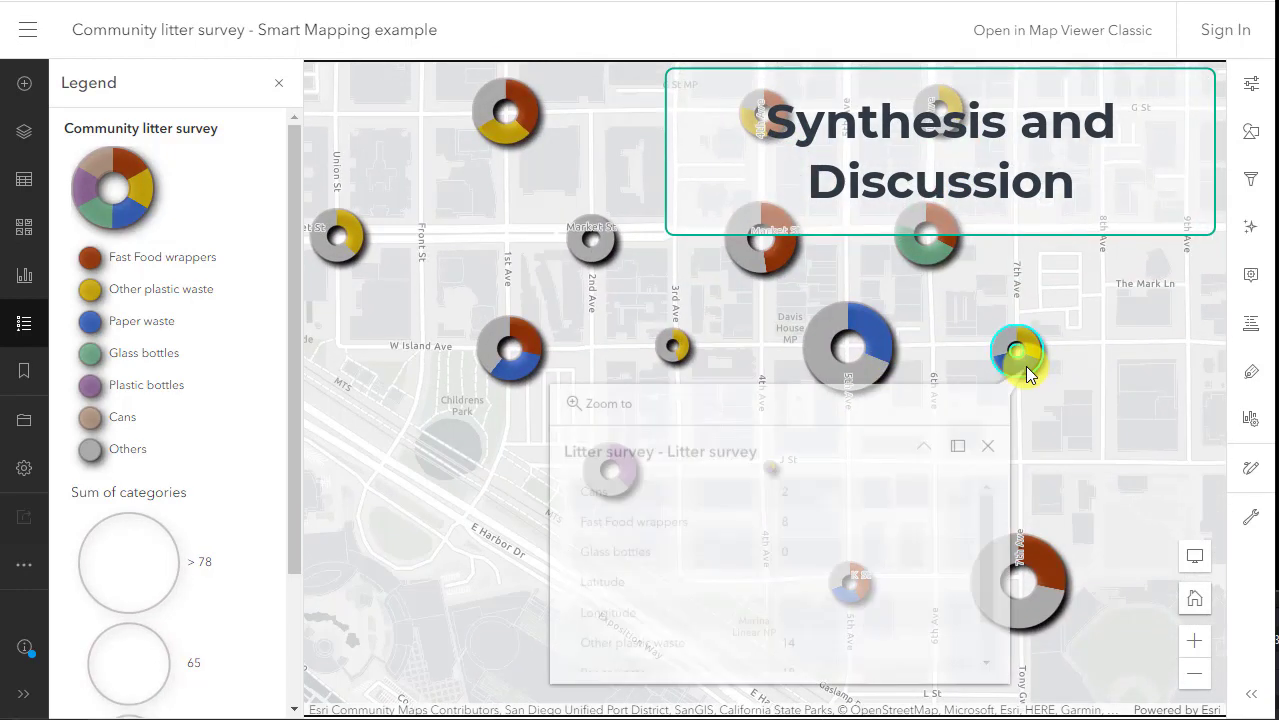
pyautogui.click(988, 446)
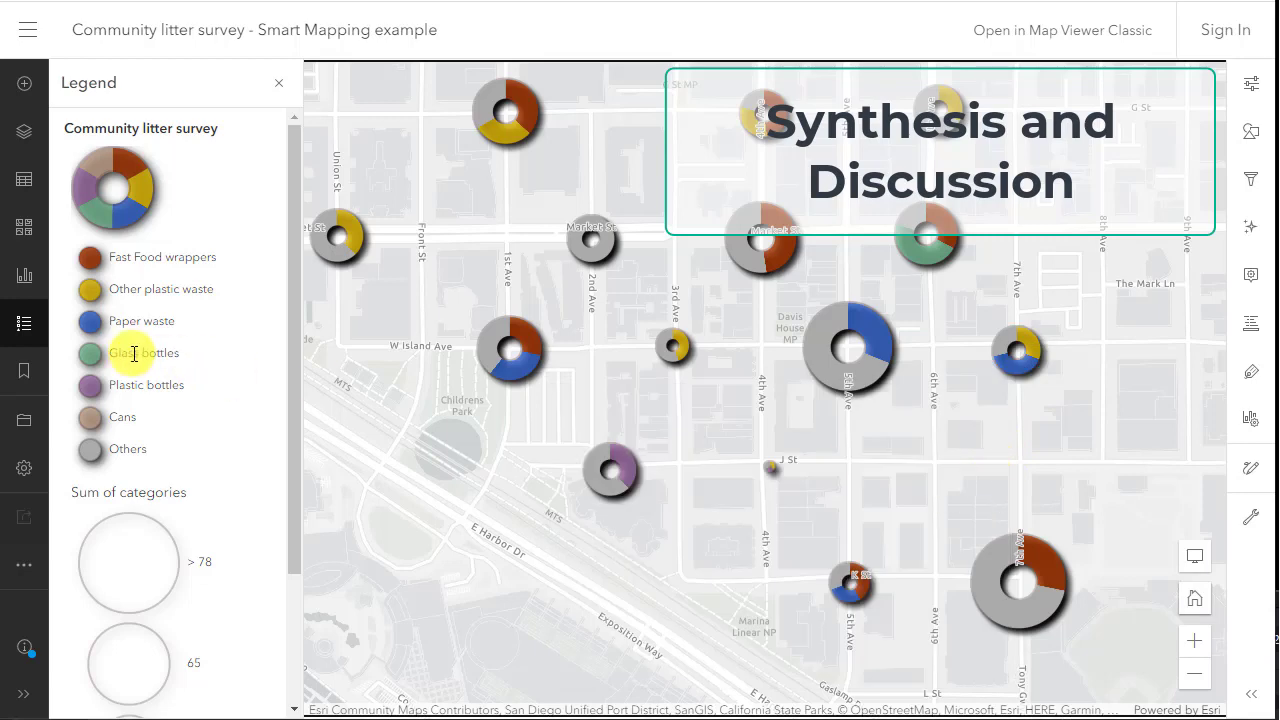
pyautogui.scroll(-1, 607, 452)
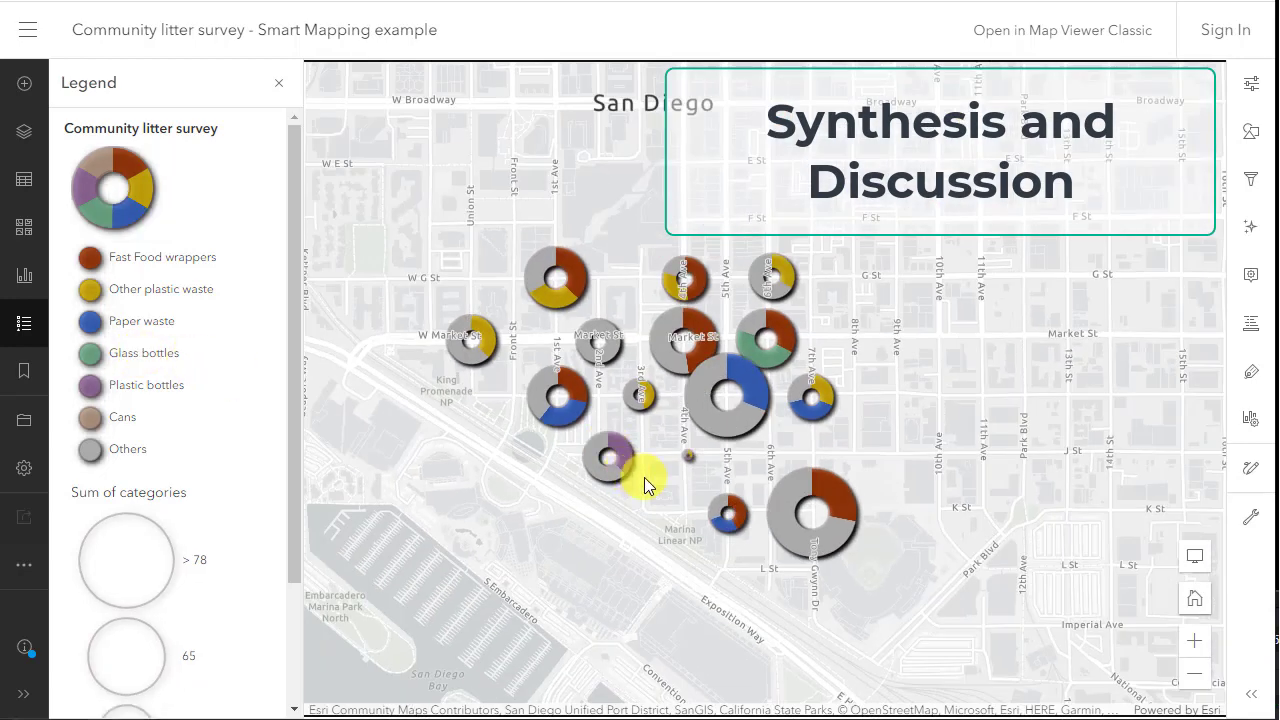
pyautogui.moveTo(646, 477); pyautogui.dragTo(715, 512)
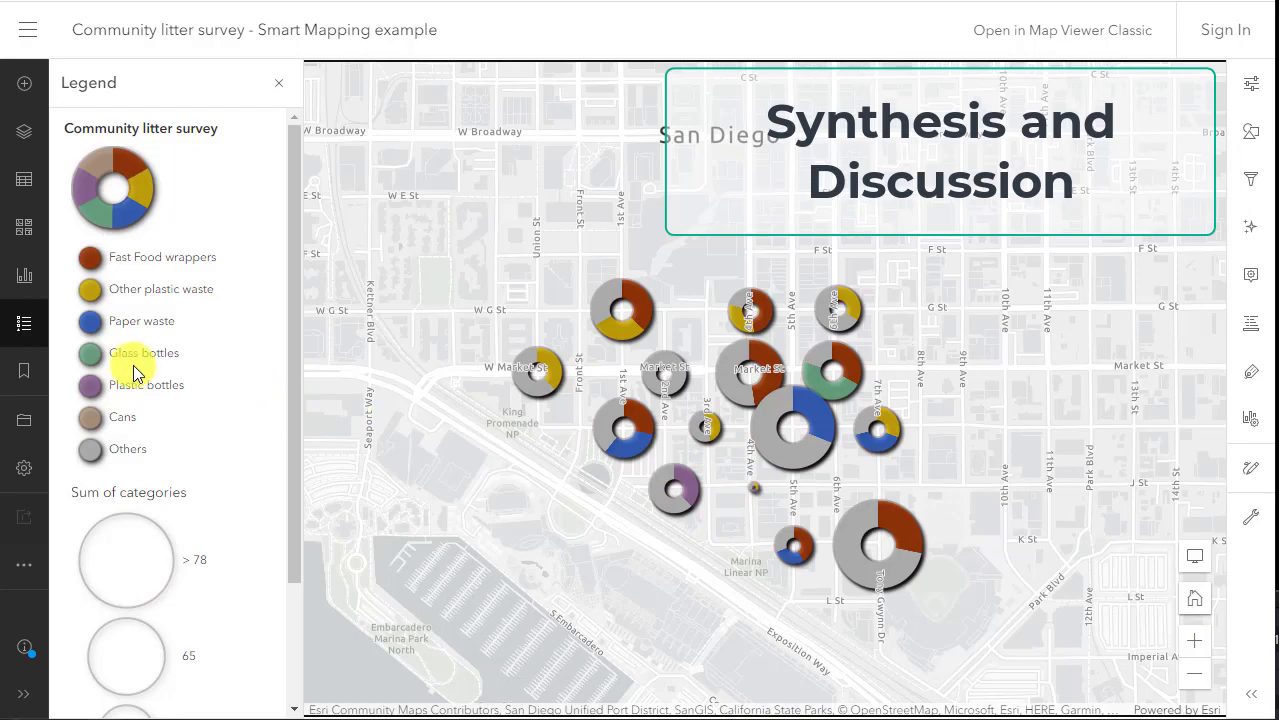
# Step: Switch the basemap to Imagery and zoom onto a donut marker
pyautogui.click(24, 227)
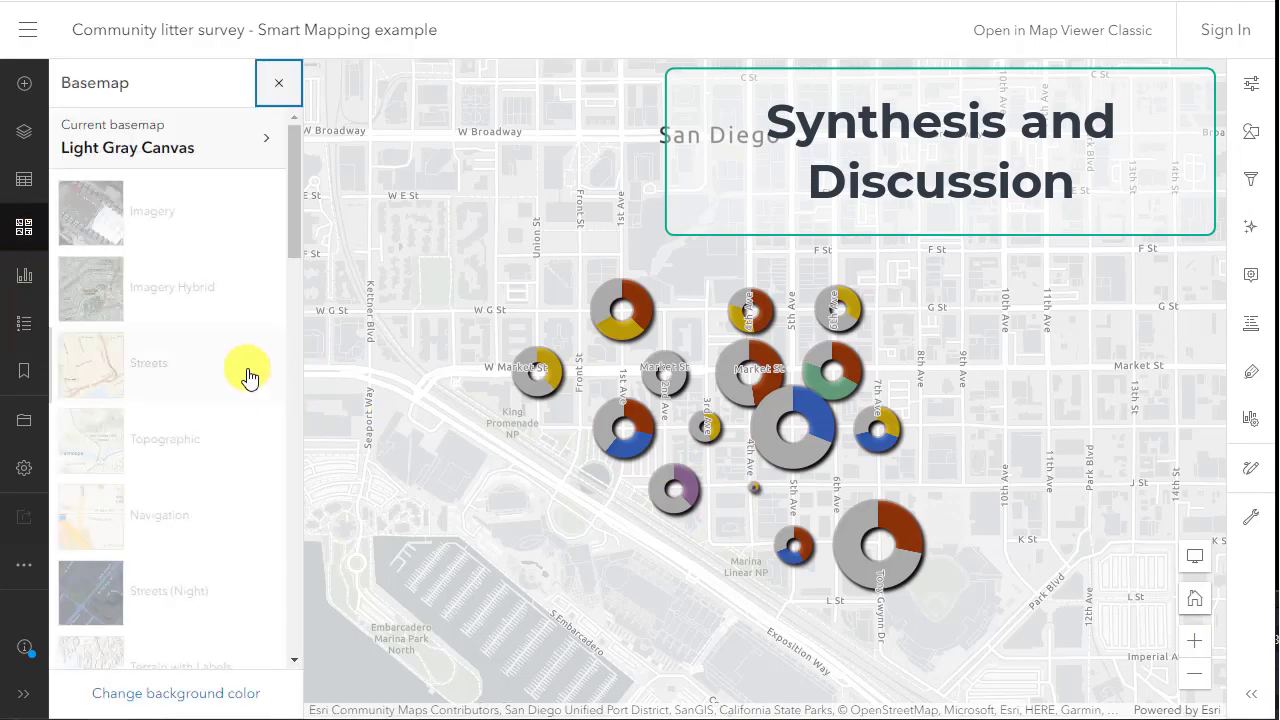
pyautogui.click(153, 217)
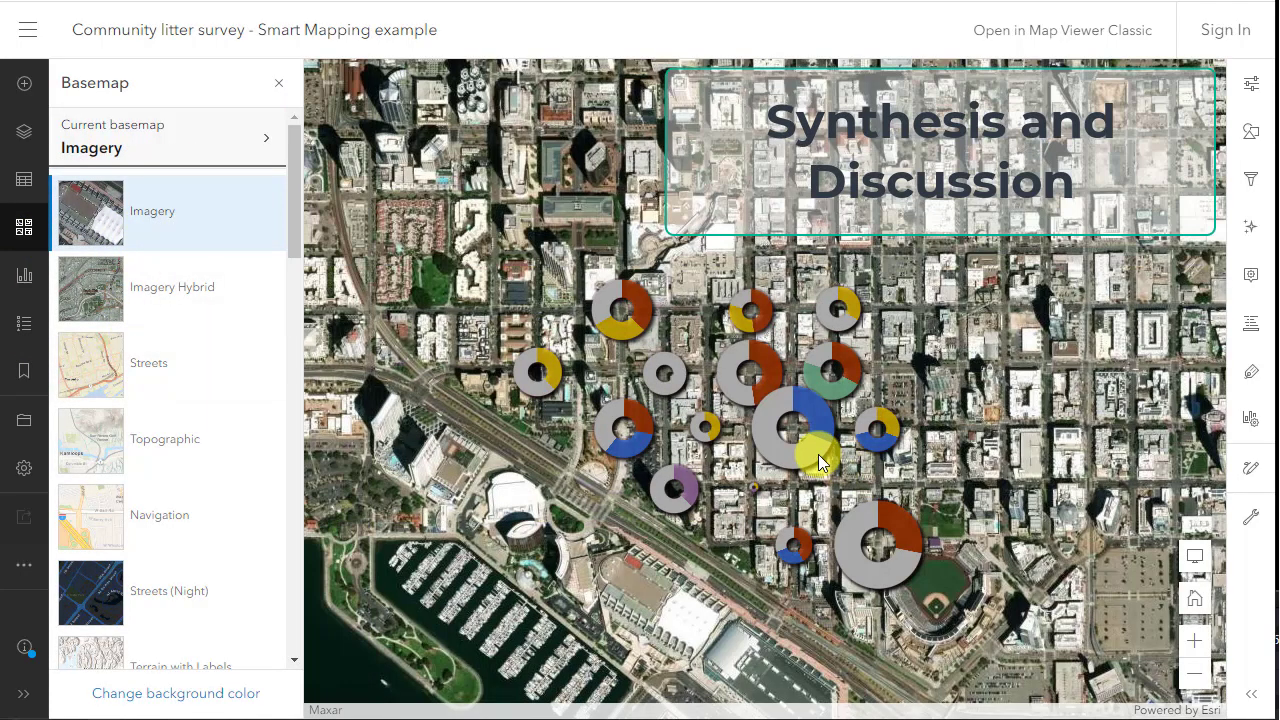
pyautogui.scroll(5, 818, 454)
pyautogui.moveTo(763, 423); pyautogui.dragTo(887, 581)
pyautogui.scroll(3, 780, 468)
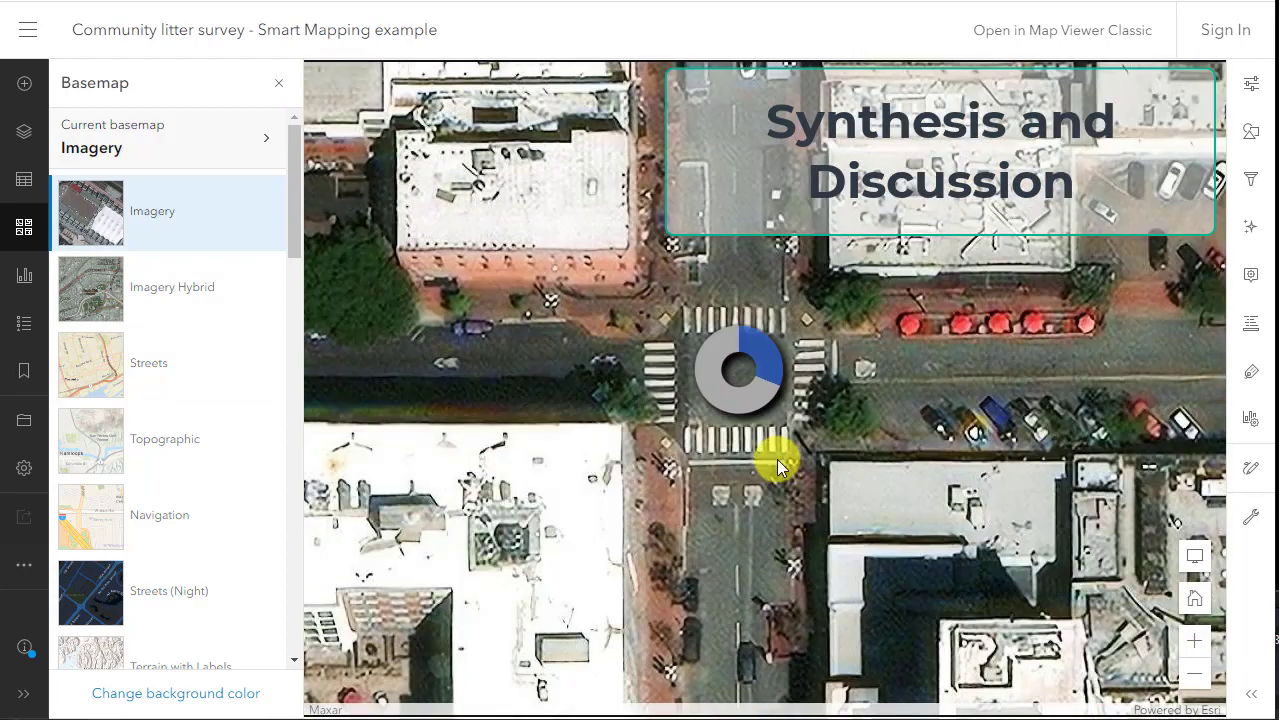
pyautogui.moveTo(1045, 493); pyautogui.dragTo(609, 443)
# Step: Pan across the imagery to compare donut charts at other survey sites
pyautogui.scroll(-2, 609, 443)
pyautogui.scroll(-2, 851, 443)
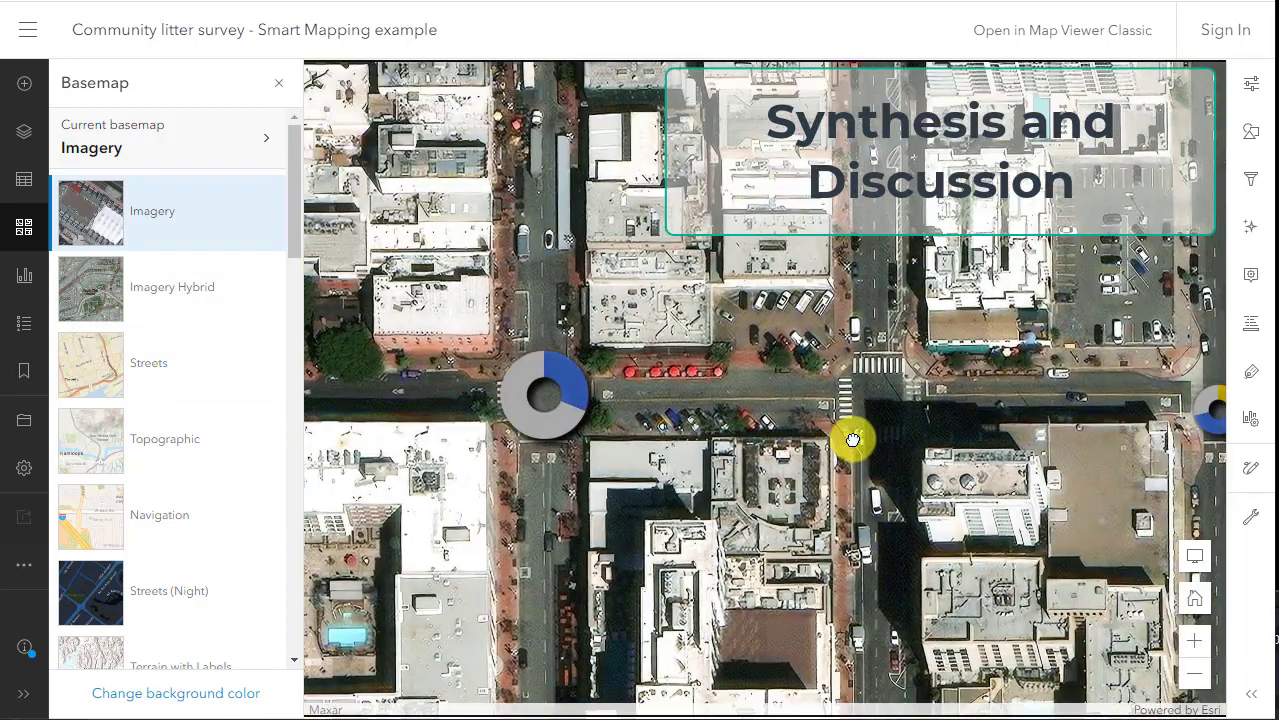
pyautogui.moveTo(872, 437); pyautogui.dragTo(972, 429)
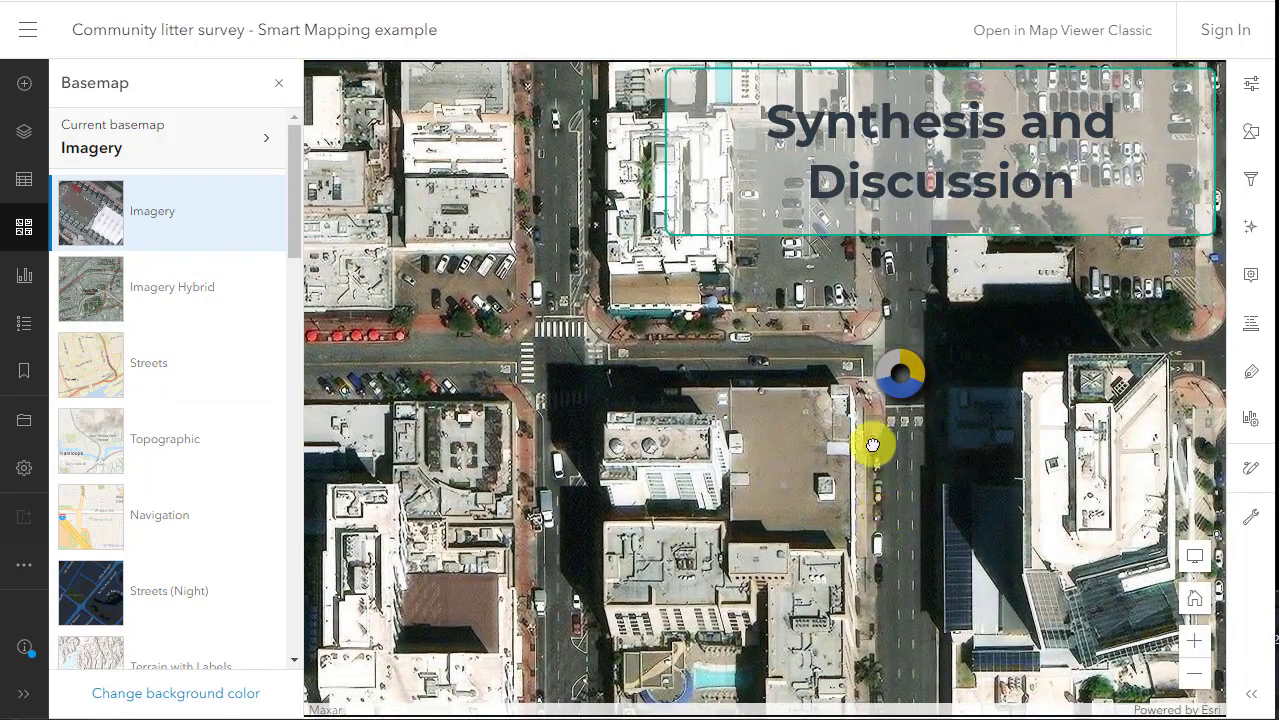
pyautogui.scroll(5, 864, 486)
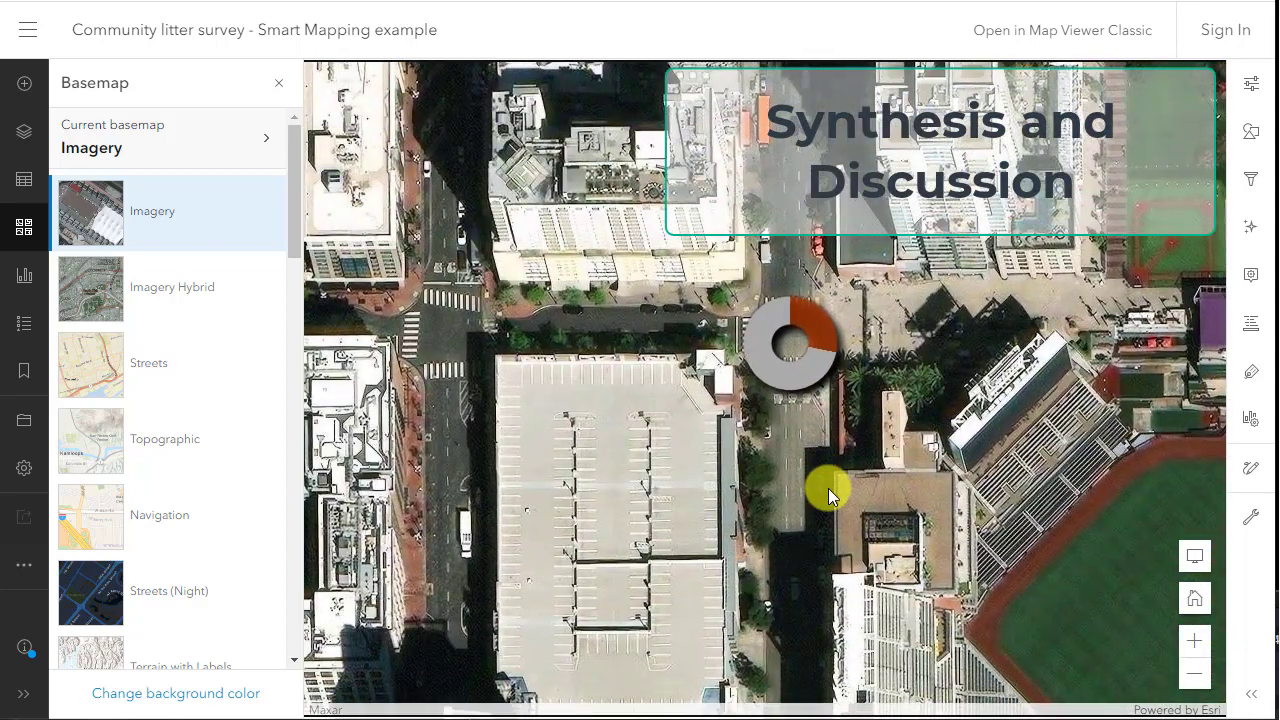
pyautogui.moveTo(791, 429); pyautogui.dragTo(737, 363)
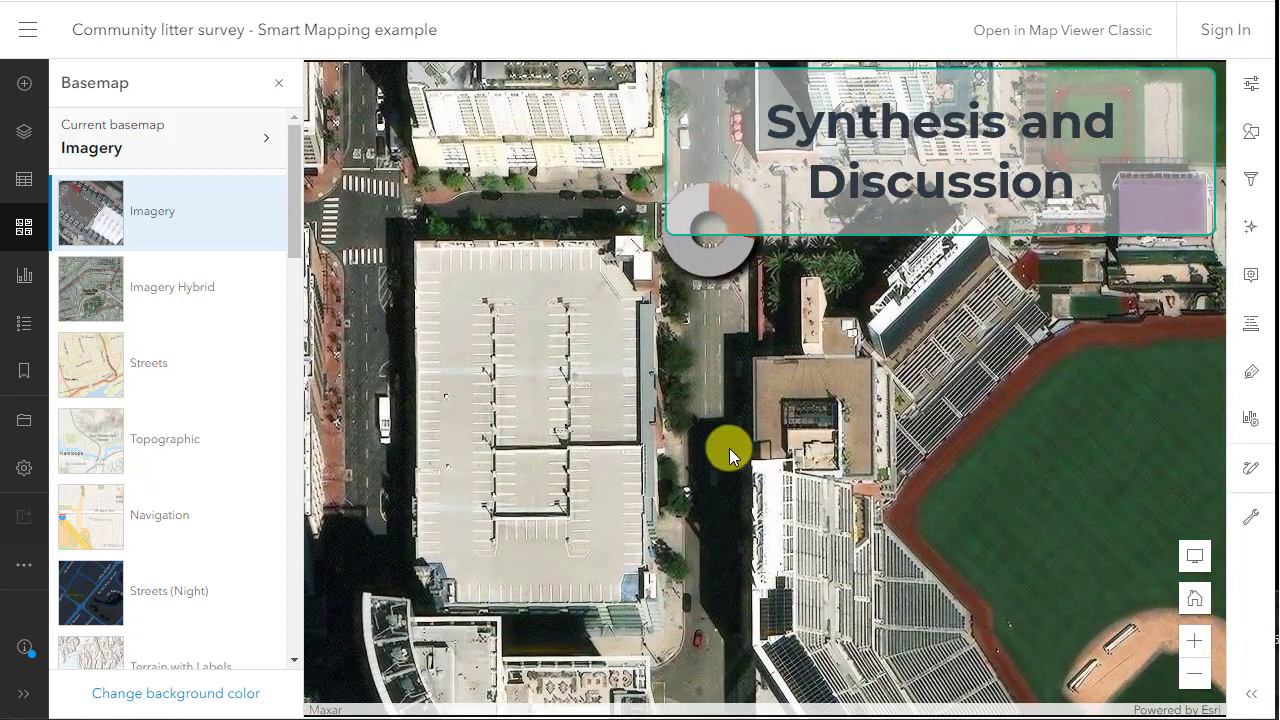
pyautogui.moveTo(709, 449); pyautogui.dragTo(889, 450)
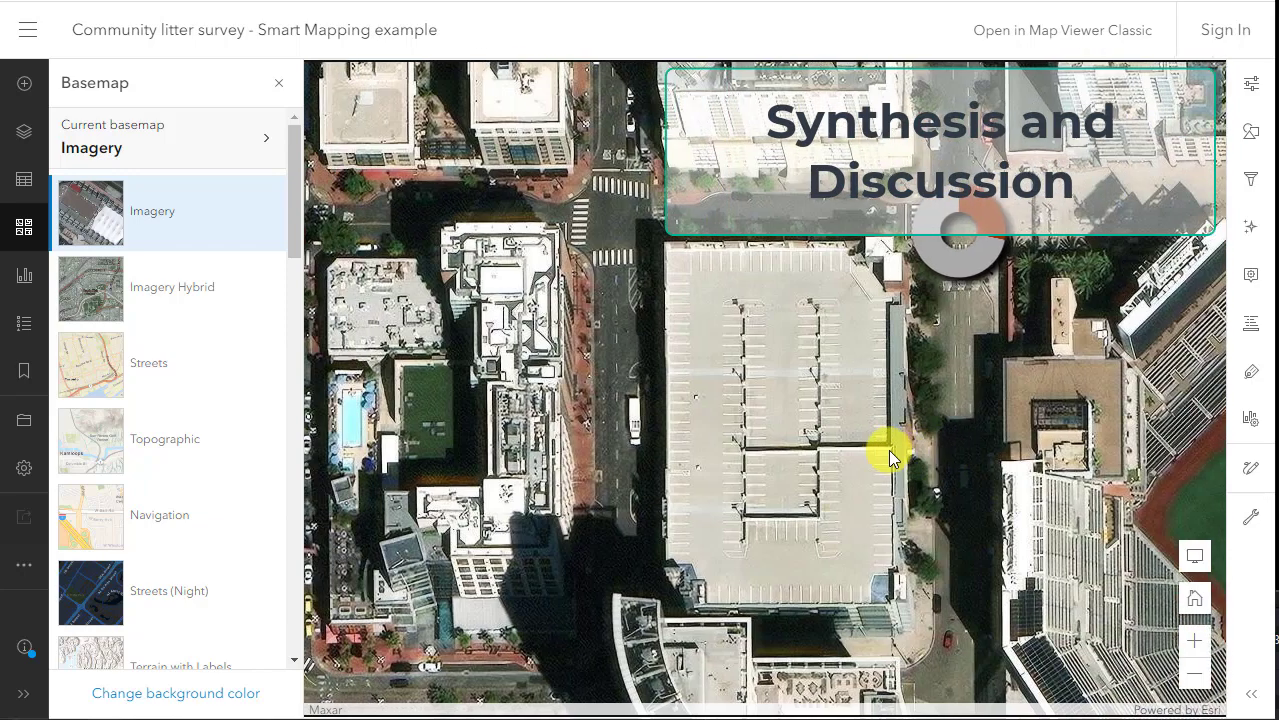
pyautogui.scroll(-2, 889, 450)
pyautogui.moveTo(780, 480); pyautogui.dragTo(863, 451)
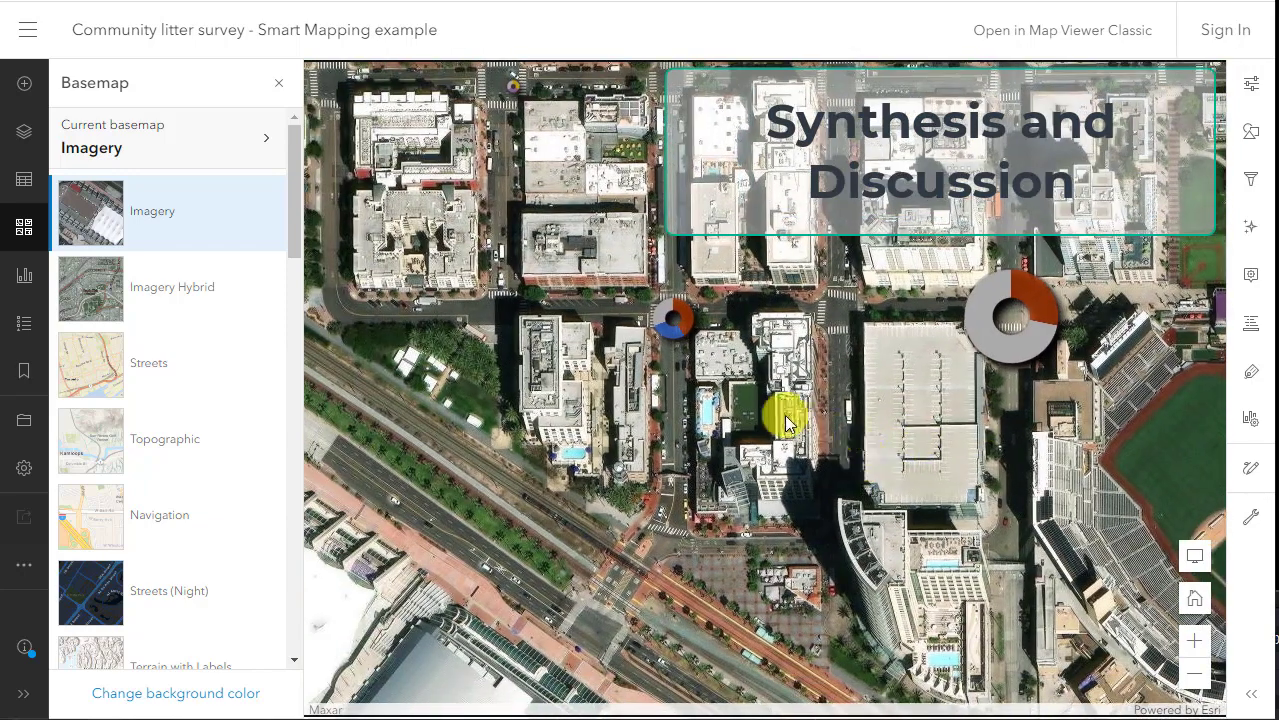
pyautogui.moveTo(786, 414); pyautogui.dragTo(874, 543)
pyautogui.moveTo(578, 388); pyautogui.dragTo(806, 583)
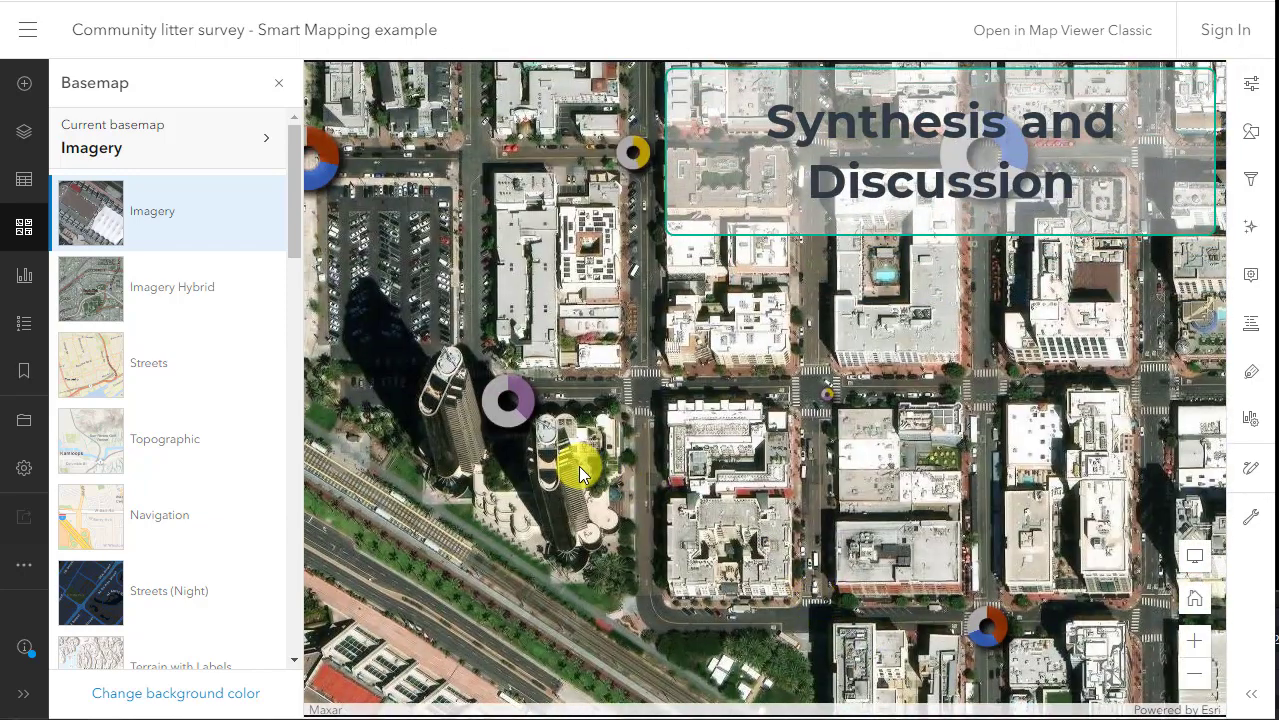
pyautogui.moveTo(580, 463); pyautogui.dragTo(817, 529)
pyautogui.moveTo(568, 316); pyautogui.dragTo(783, 501)
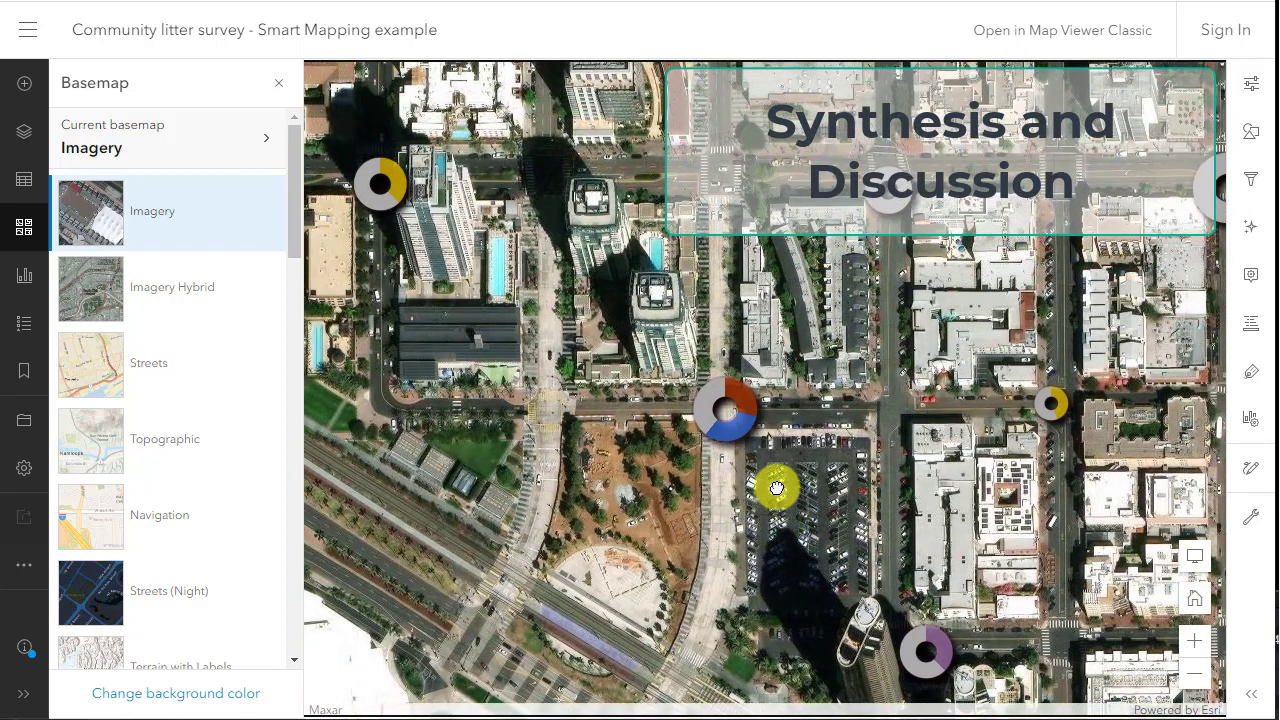
pyautogui.moveTo(520, 334); pyautogui.dragTo(655, 498)
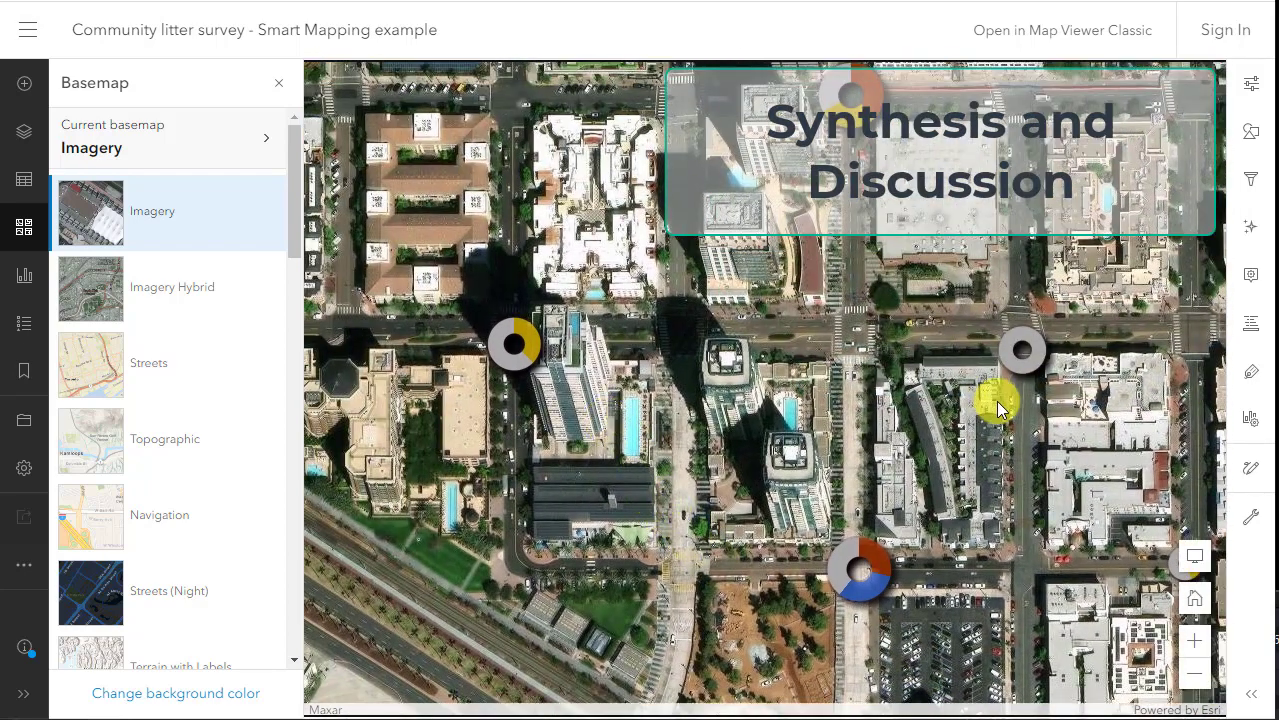
# Step: Centre the grey and donut markers on the imagery, then frame all survey sites
pyautogui.scroll(5, 998, 408)
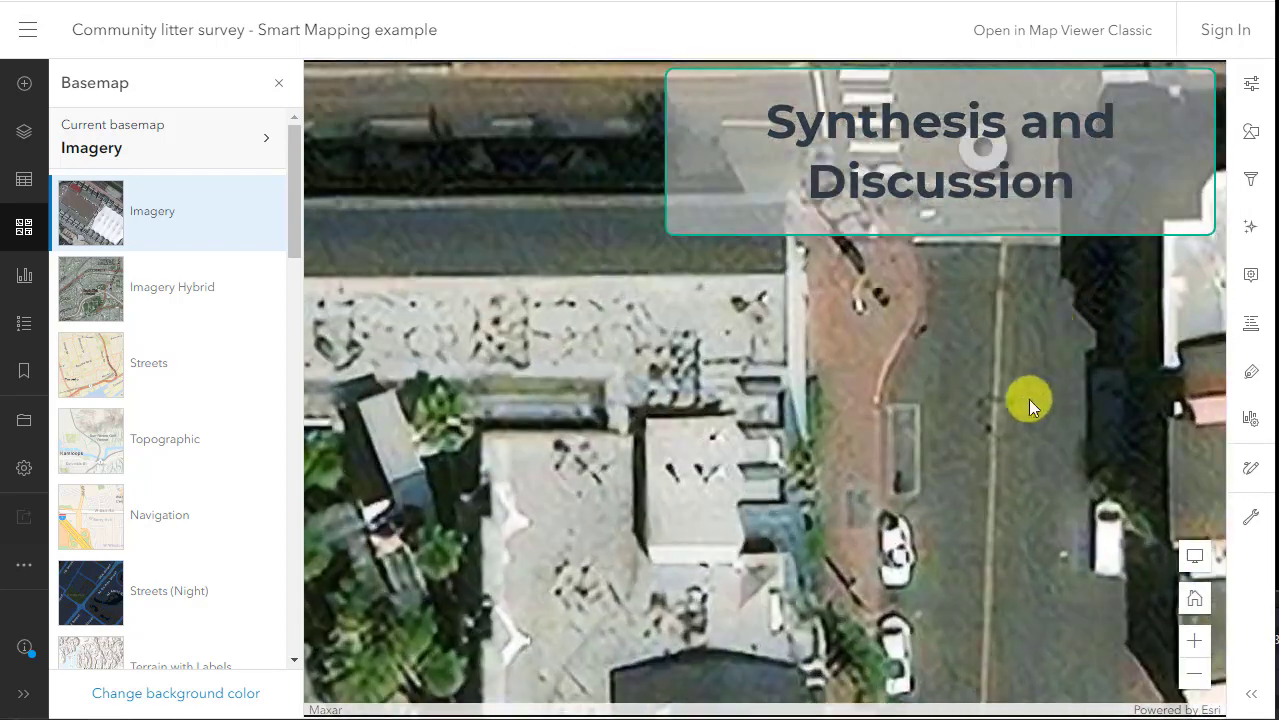
pyautogui.moveTo(1029, 399); pyautogui.dragTo(919, 633)
pyautogui.scroll(-4, 778, 403)
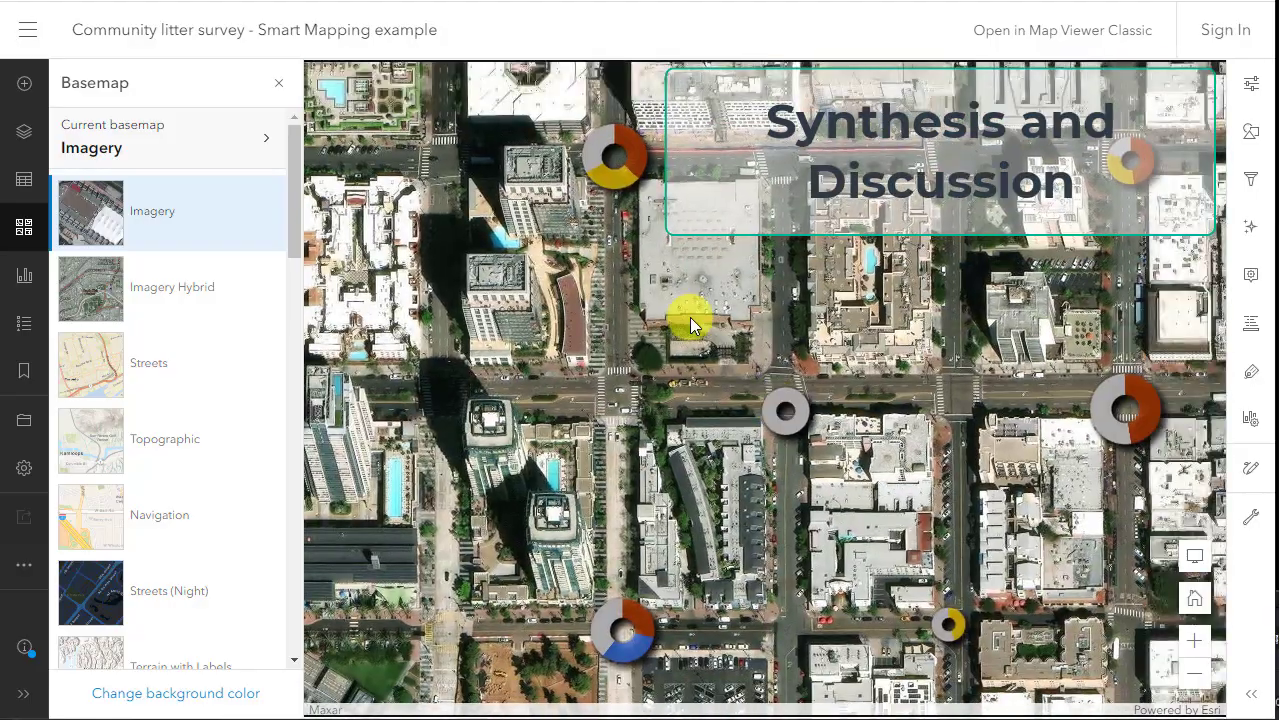
pyautogui.moveTo(689, 314); pyautogui.dragTo(705, 465)
pyautogui.scroll(3, 705, 465)
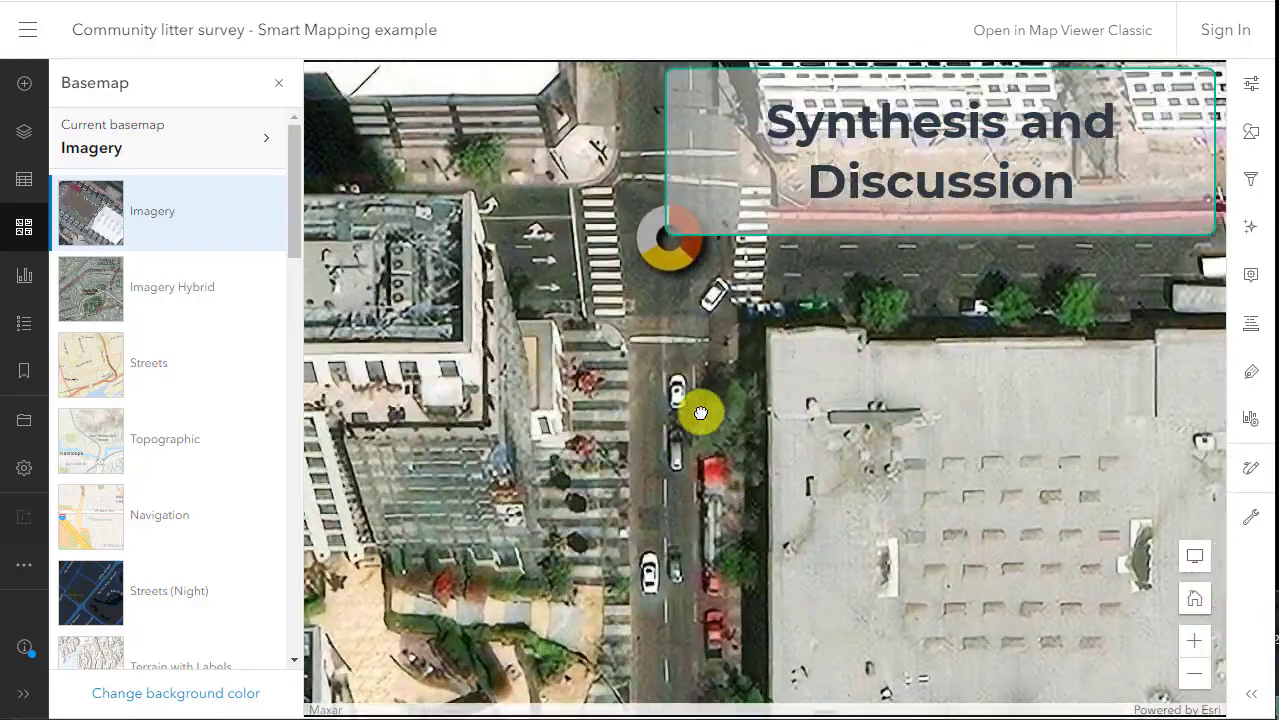
pyautogui.moveTo(700, 414); pyautogui.dragTo(768, 633)
pyautogui.scroll(-5, 836, 563)
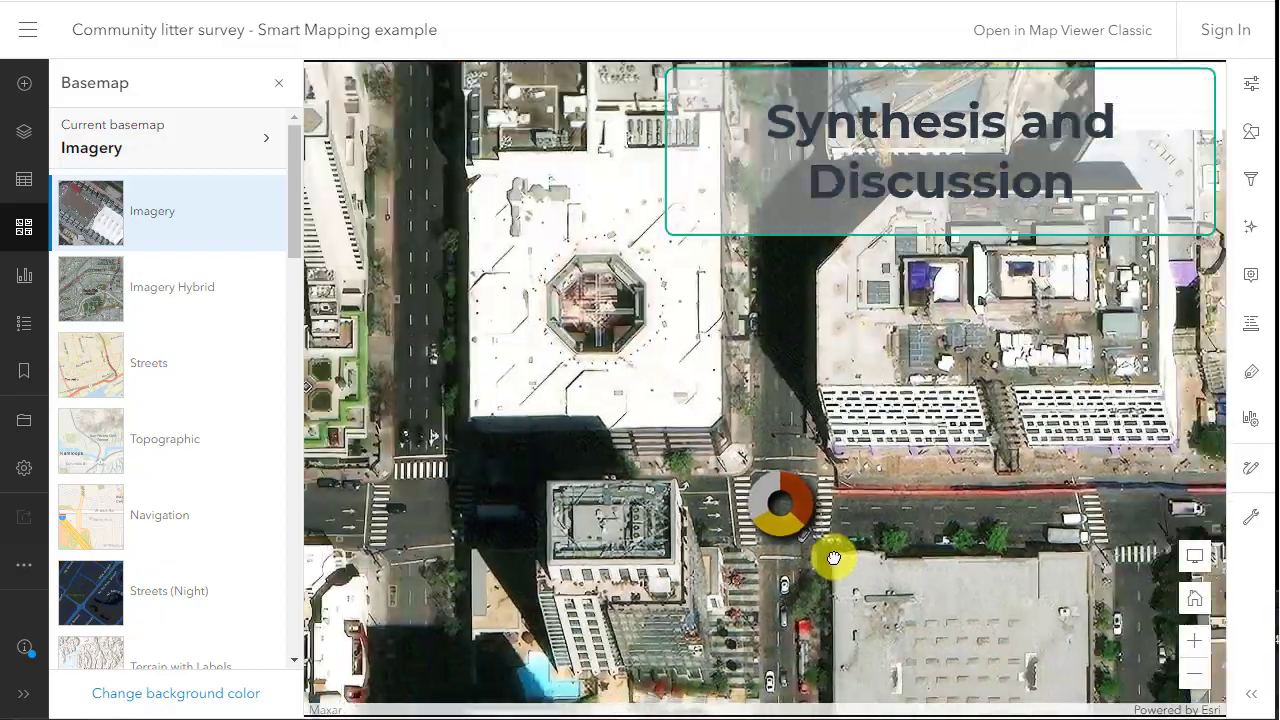
pyautogui.scroll(-2, 798, 338)
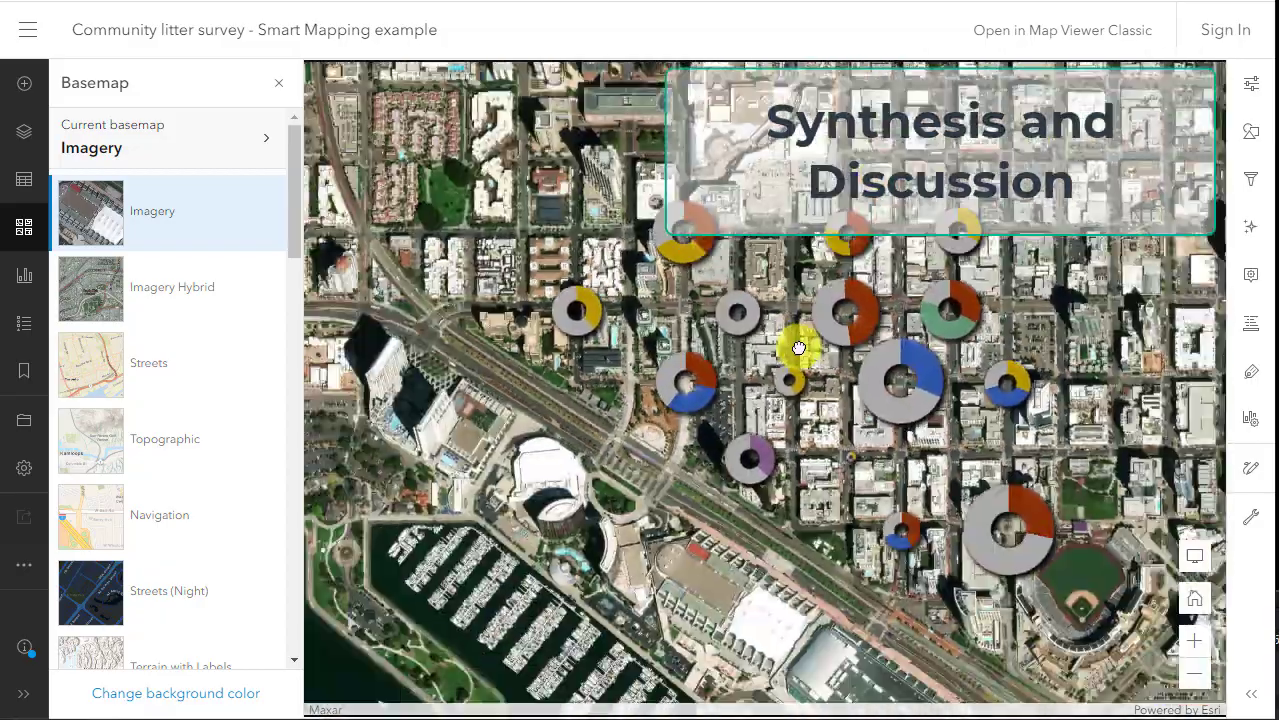
pyautogui.moveTo(672, 476); pyautogui.dragTo(622, 440)
# Step: Switch the basemap to Streets and zoom in slightly on the donuts
pyautogui.click(172, 369)
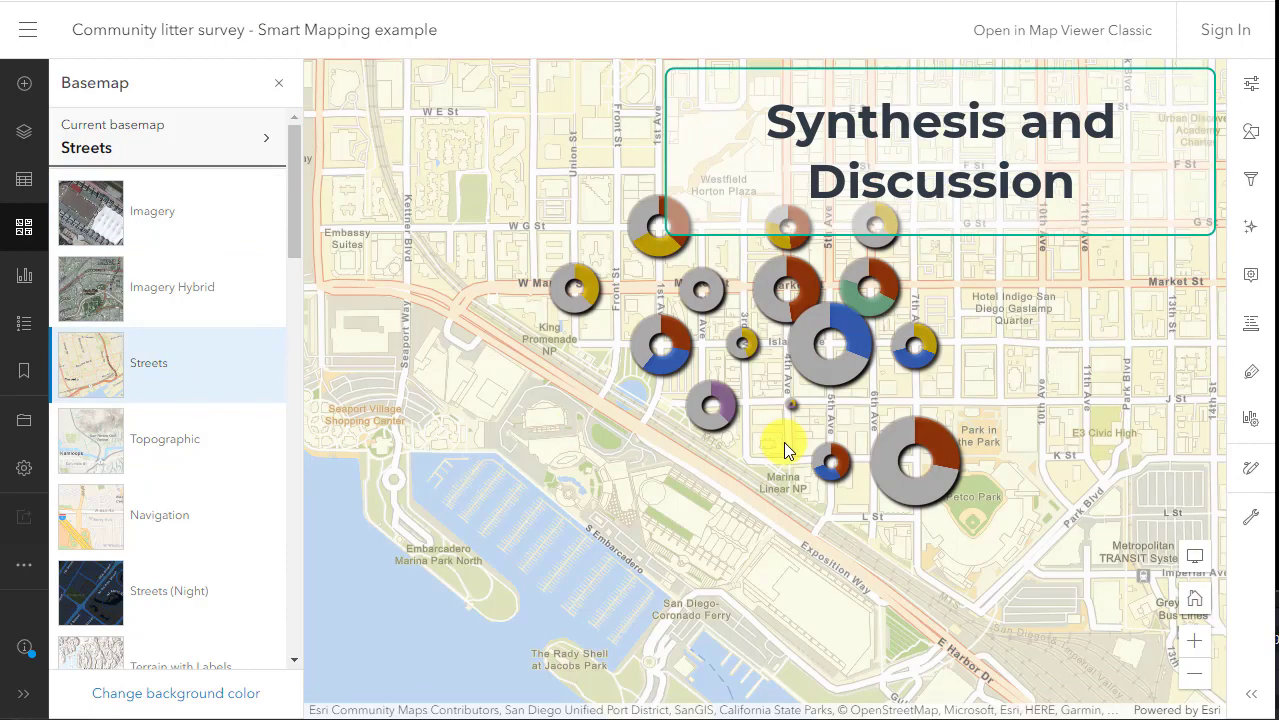
pyautogui.scroll(2, 788, 399)
pyautogui.moveTo(786, 394); pyautogui.dragTo(811, 530)
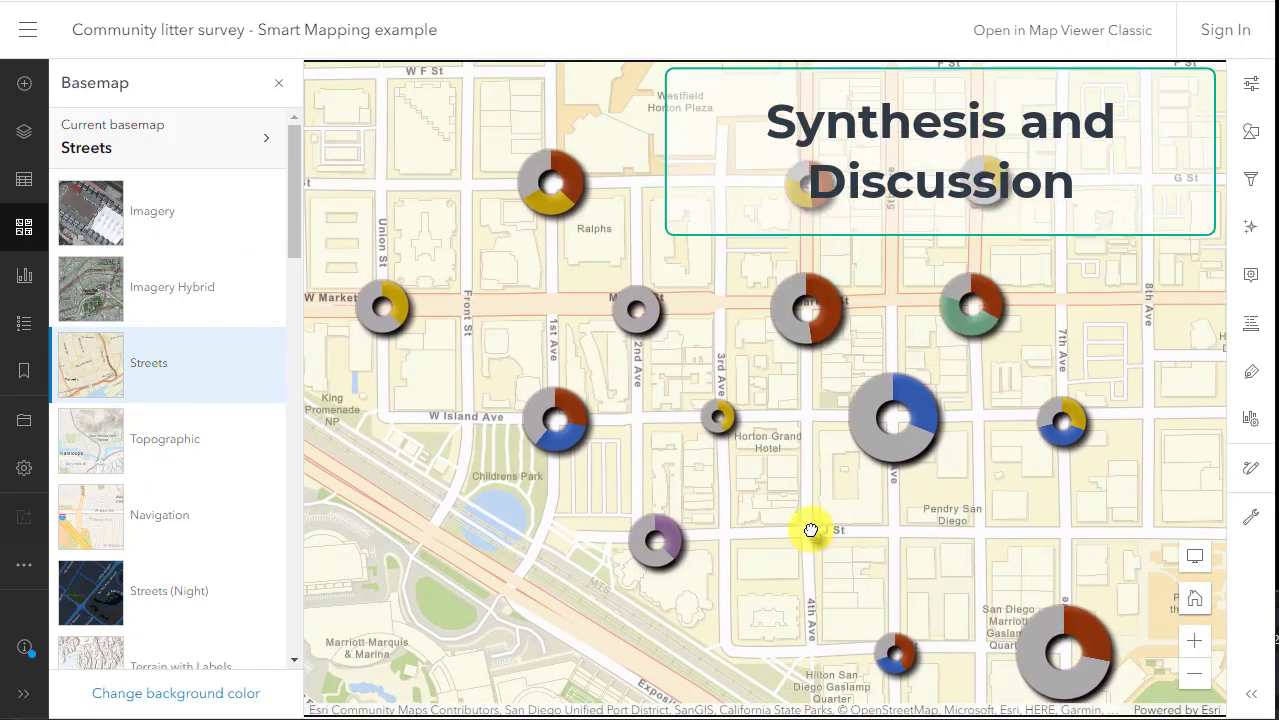